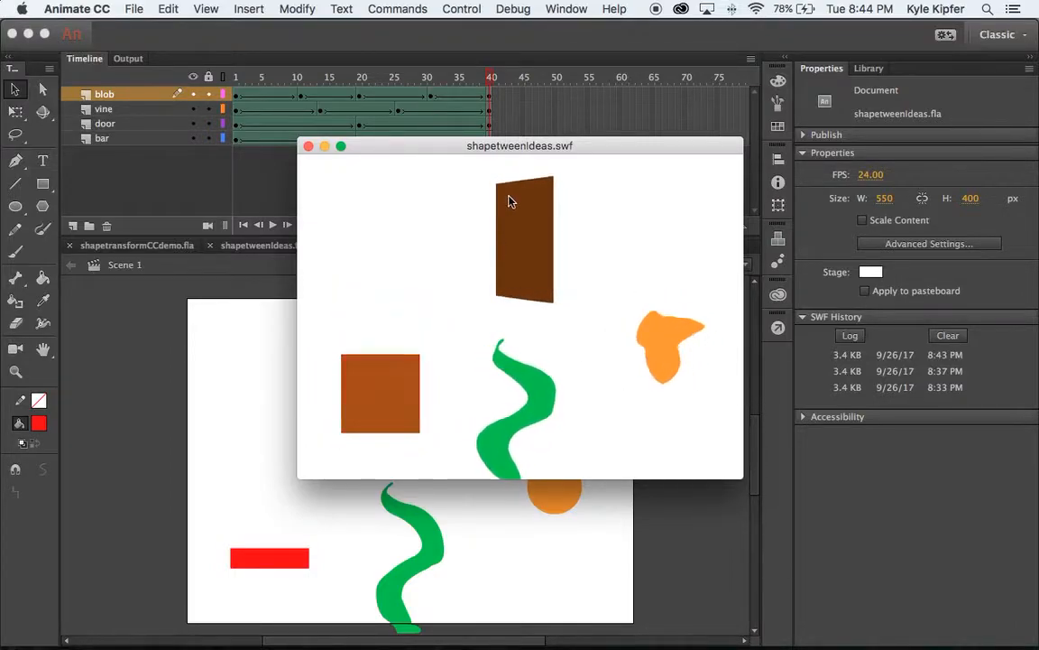
Close the movie preview and create a new ActionScript 3.0 document sized 550 by 400 px at 24 fps
left_click(307, 146)
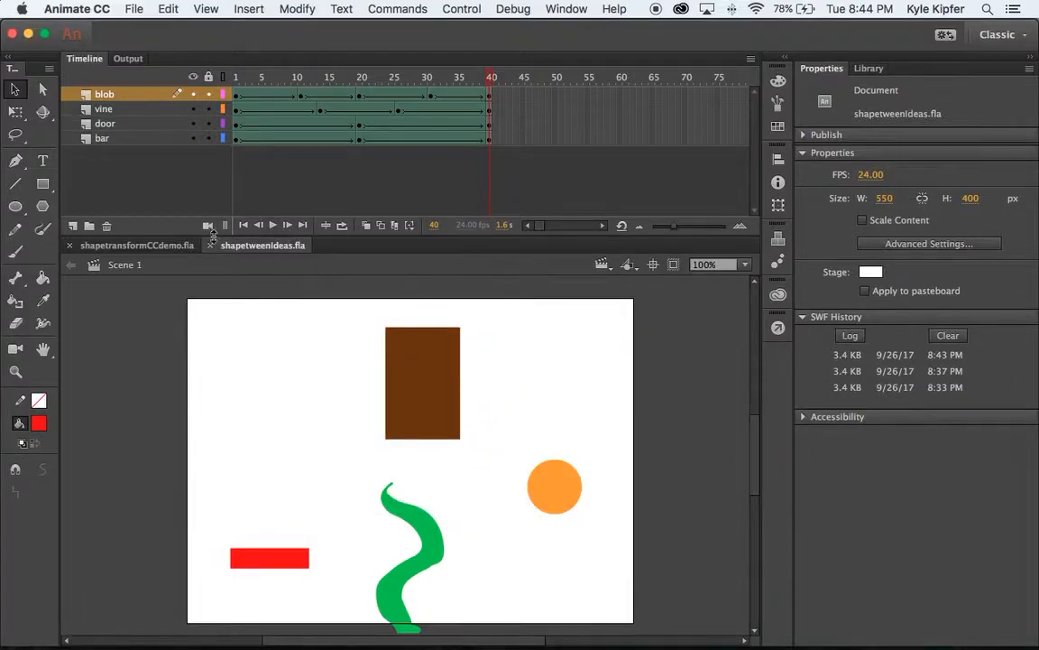
left_click_drag(491, 78, 515, 75)
left_click(136, 9)
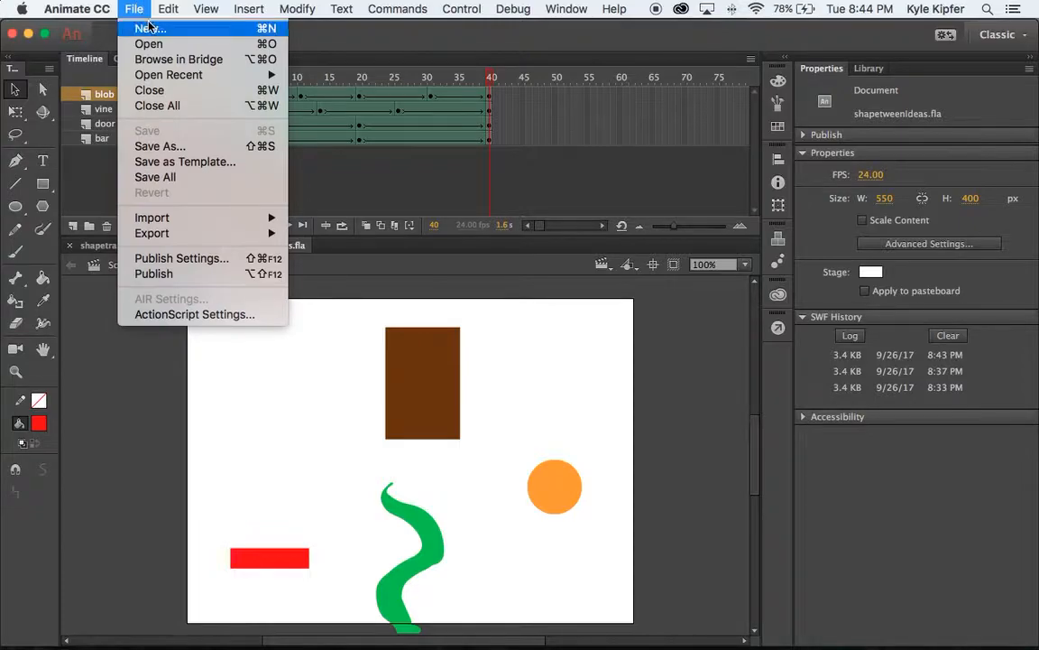
left_click(151, 30)
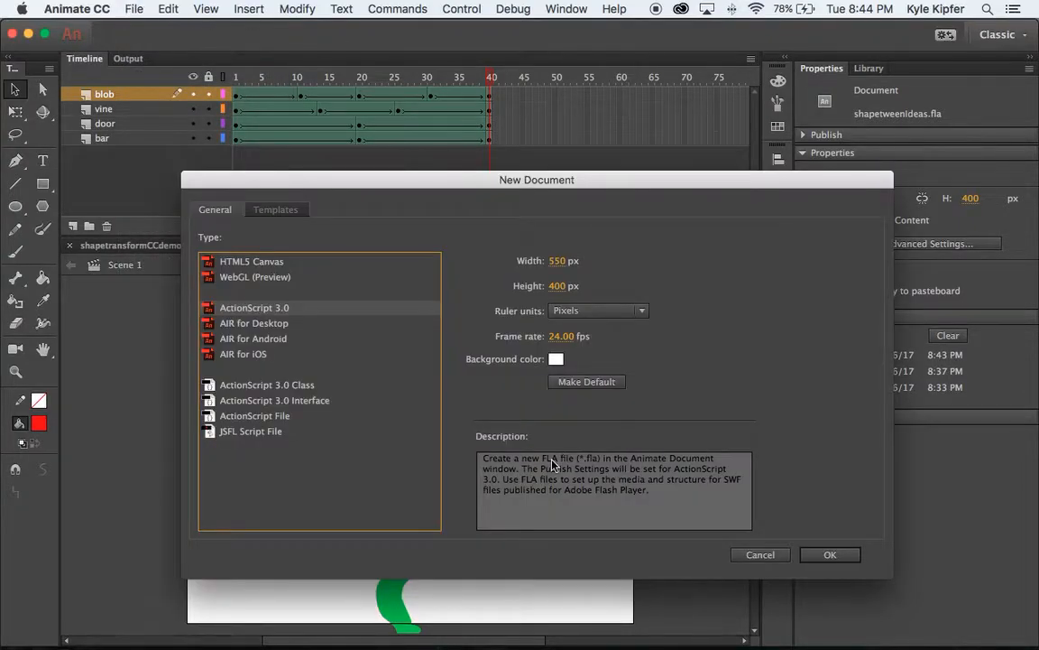
left_click(850, 555)
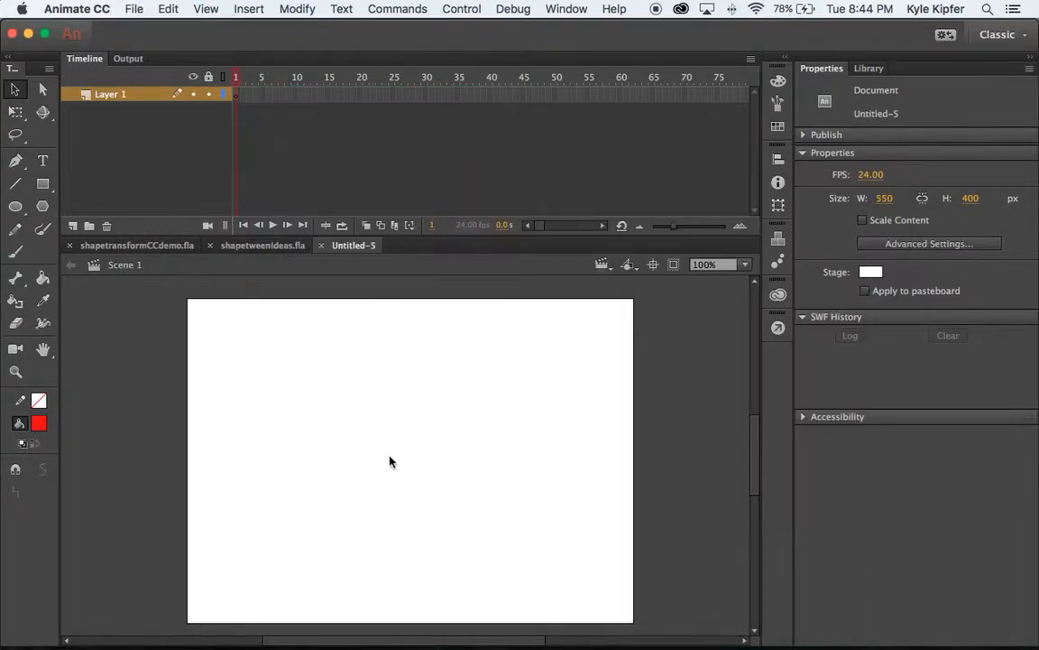
Rename Layer 1 to bar and draw a wide, short red rectangle without outline near the stage's lower-left corner
double_click(116, 95)
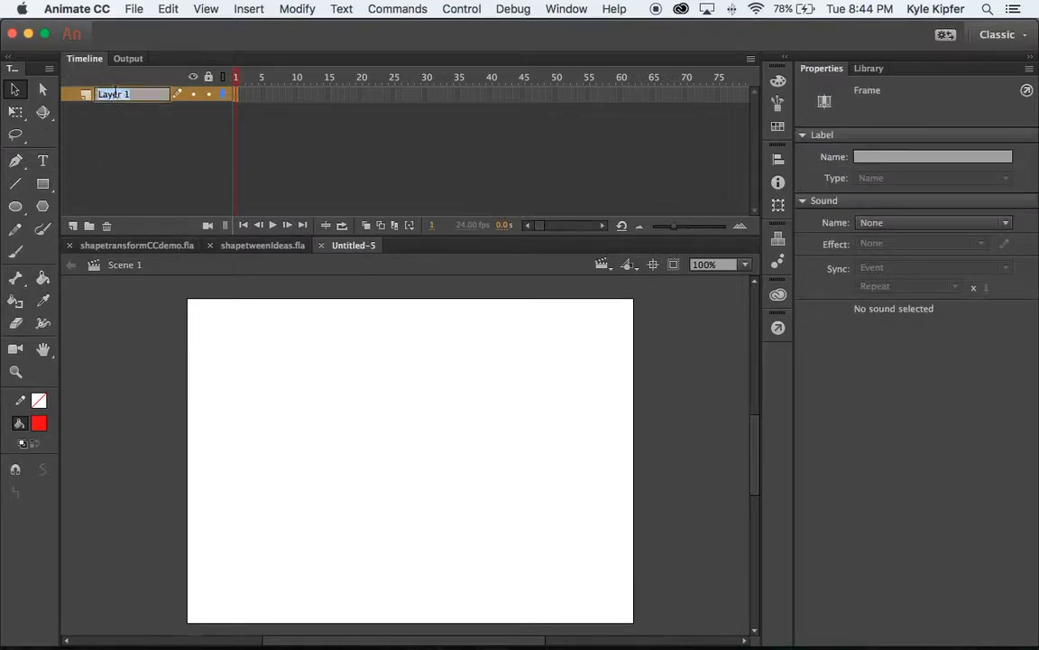
type("bar")
key("Return")
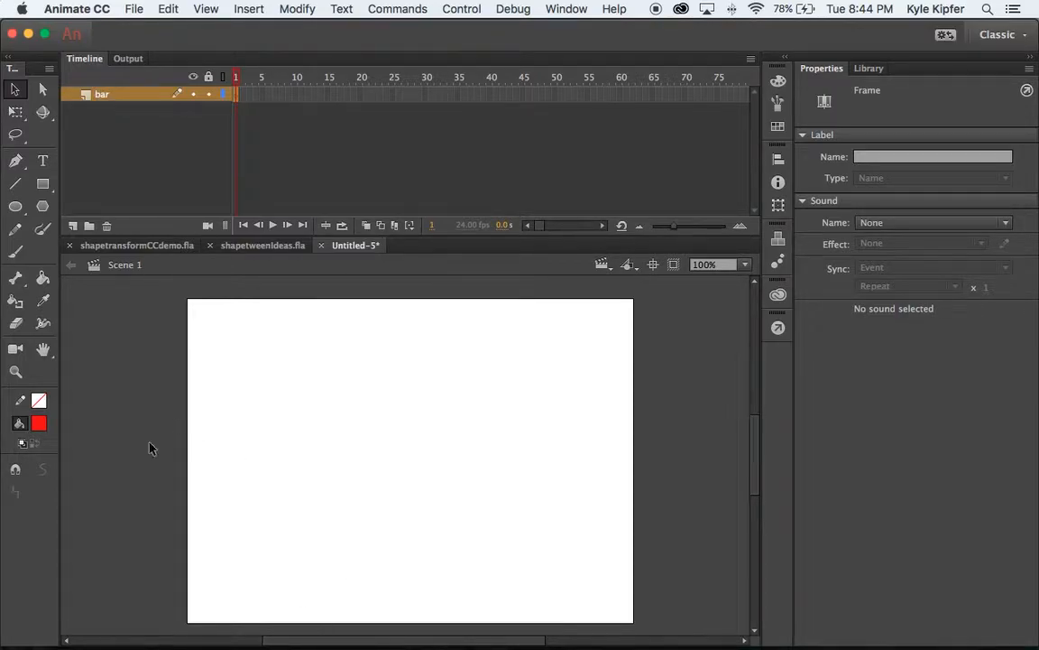
left_click(42, 184)
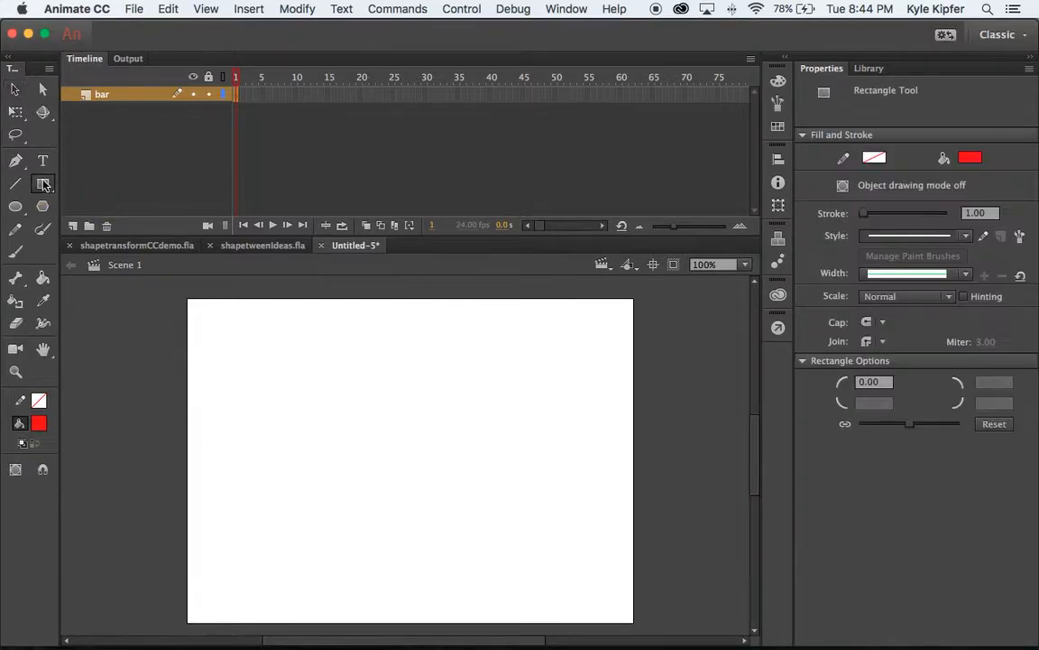
left_click_drag(241, 550, 332, 576)
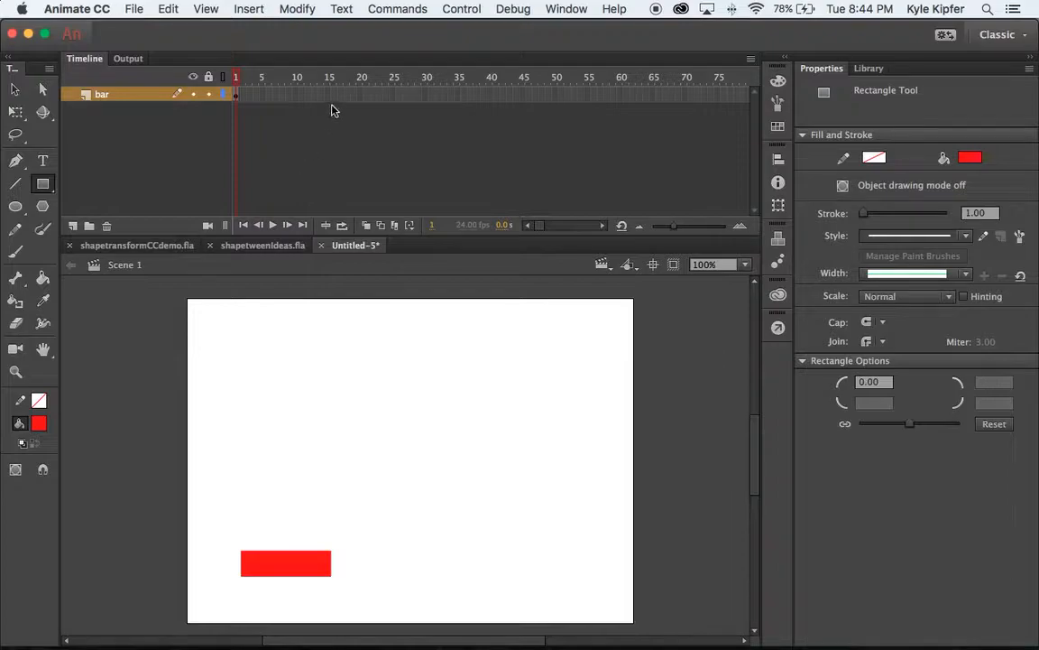
Insert a keyframe at frame 20 of the bar layer and stretch the rectangle there into a tall bar, moved up onto the stage
left_click(357, 95)
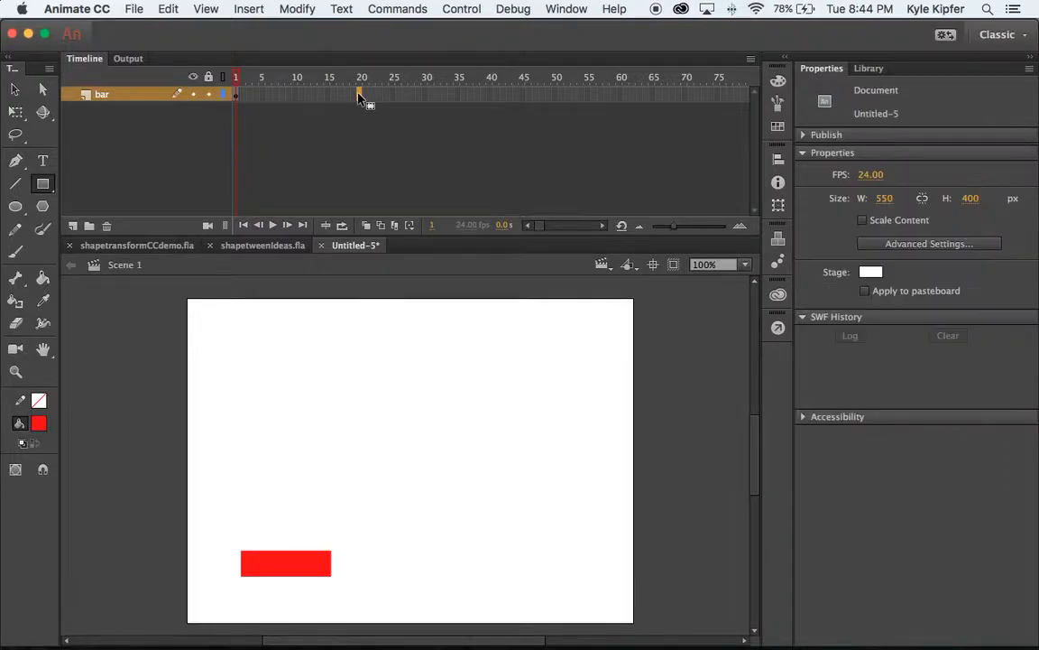
key("F5")
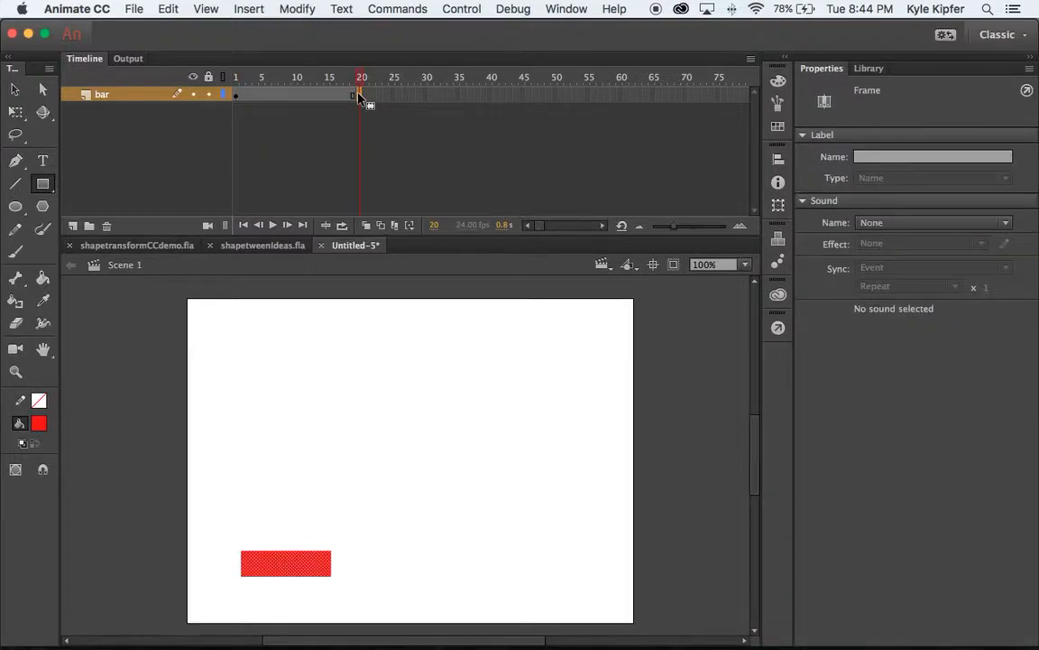
left_click(15, 111)
left_click_drag(286, 550, 286, 448)
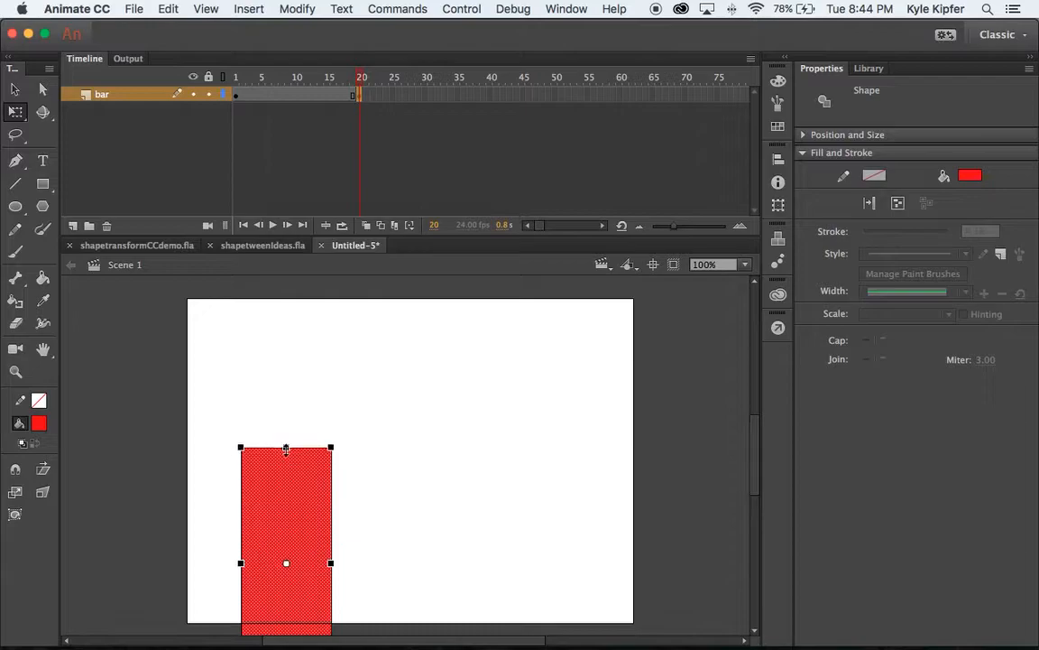
left_click_drag(292, 503, 290, 411)
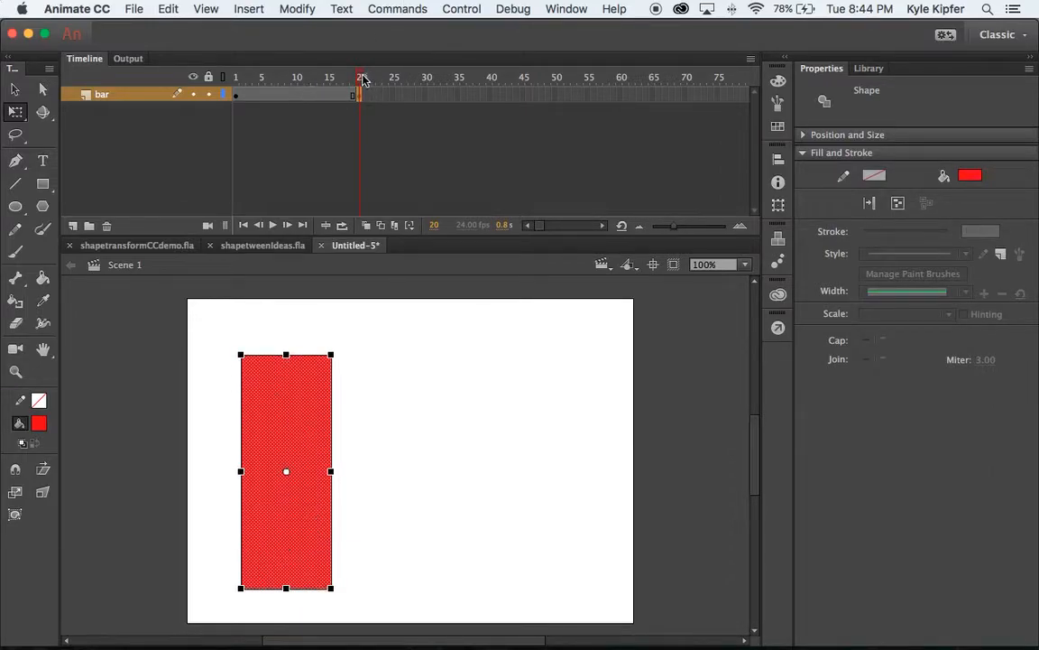
Create a shape tween on the bar layer between frames 1 and 20 and scrub through it
left_click_drag(359, 78, 233, 77)
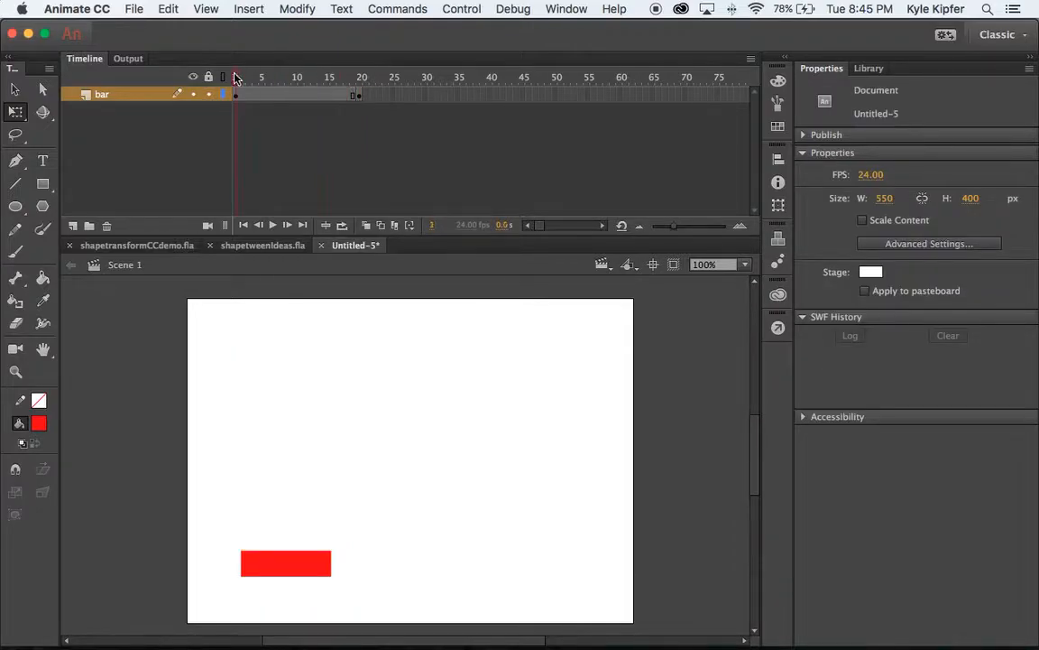
left_click(271, 96)
right_click(271, 97)
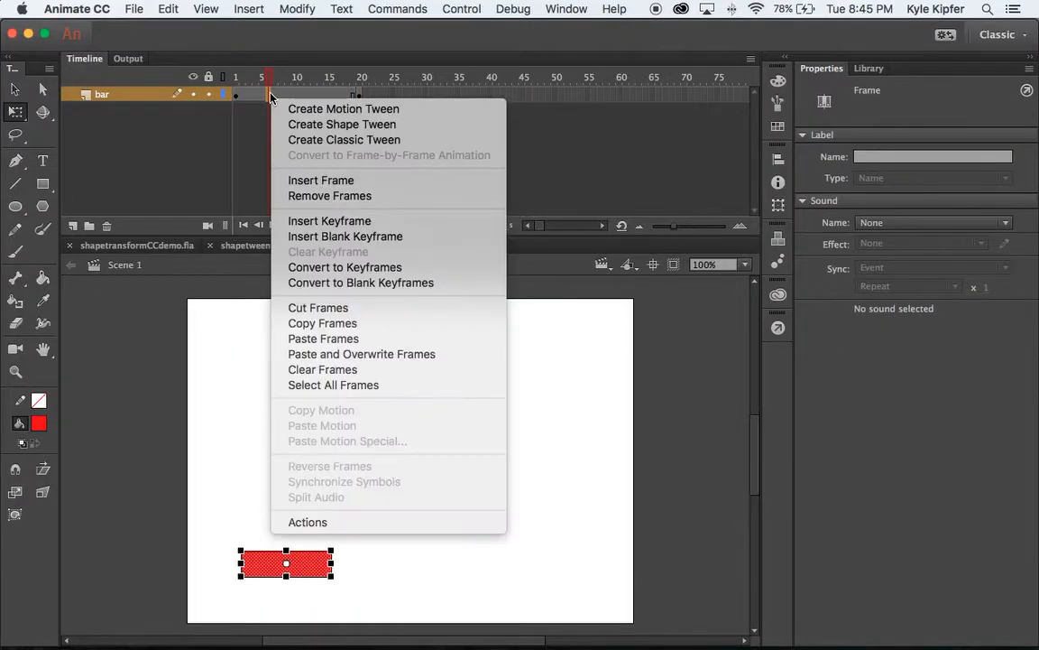
left_click(311, 126)
left_click_drag(271, 75, 359, 85)
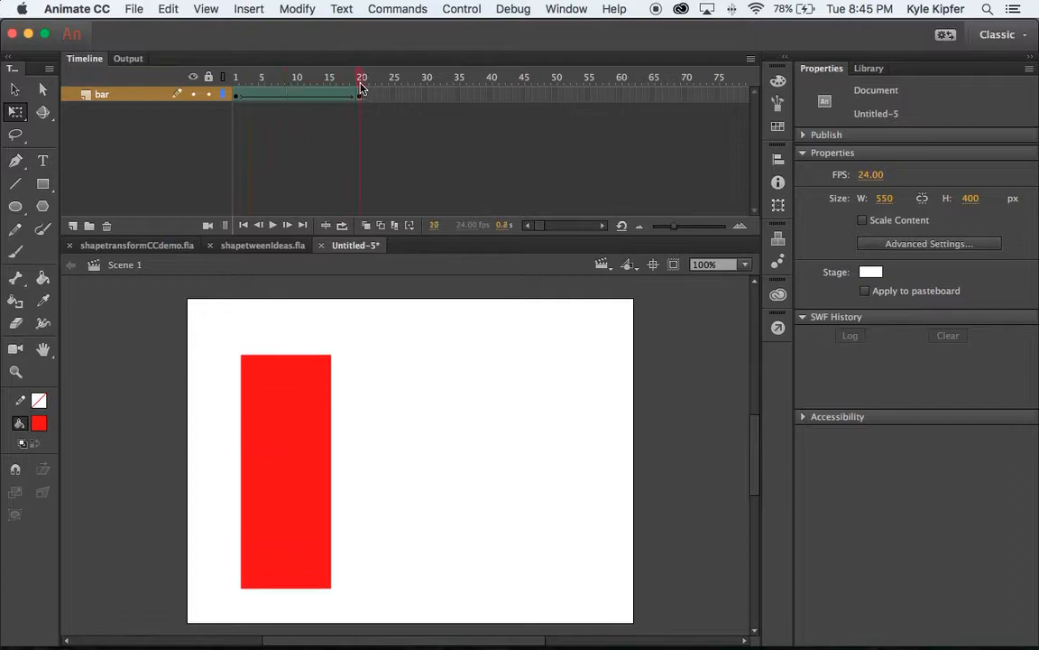
Insert a keyframe at frame 40 of the bar layer and shrink the bar there to a short rectangle near its starting position
left_click(491, 95)
left_click(361, 96)
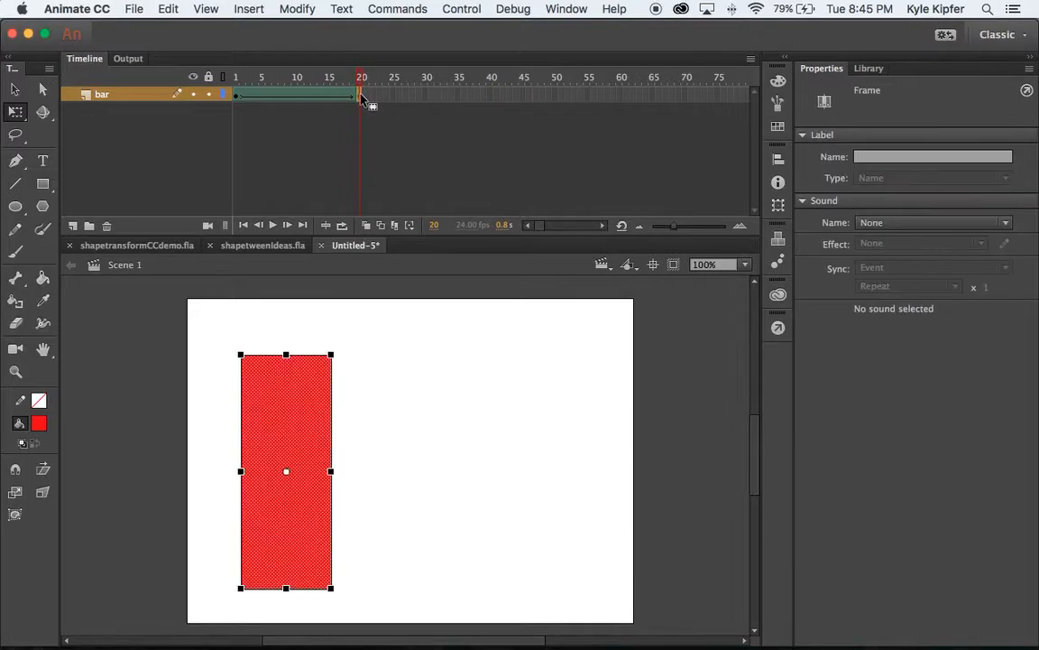
left_click(490, 95)
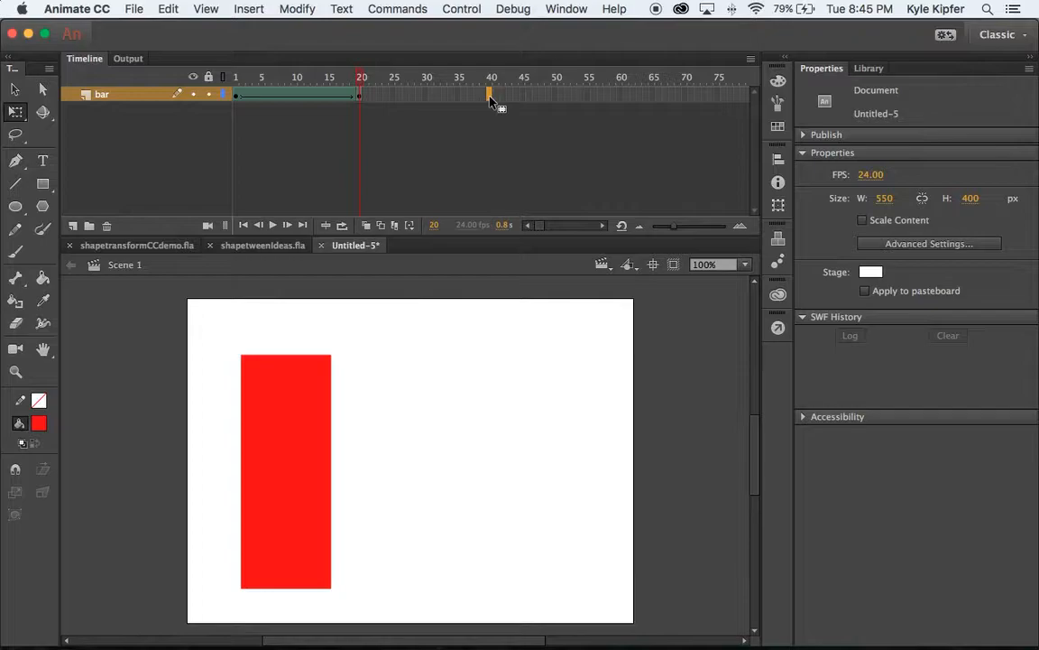
key("F5")
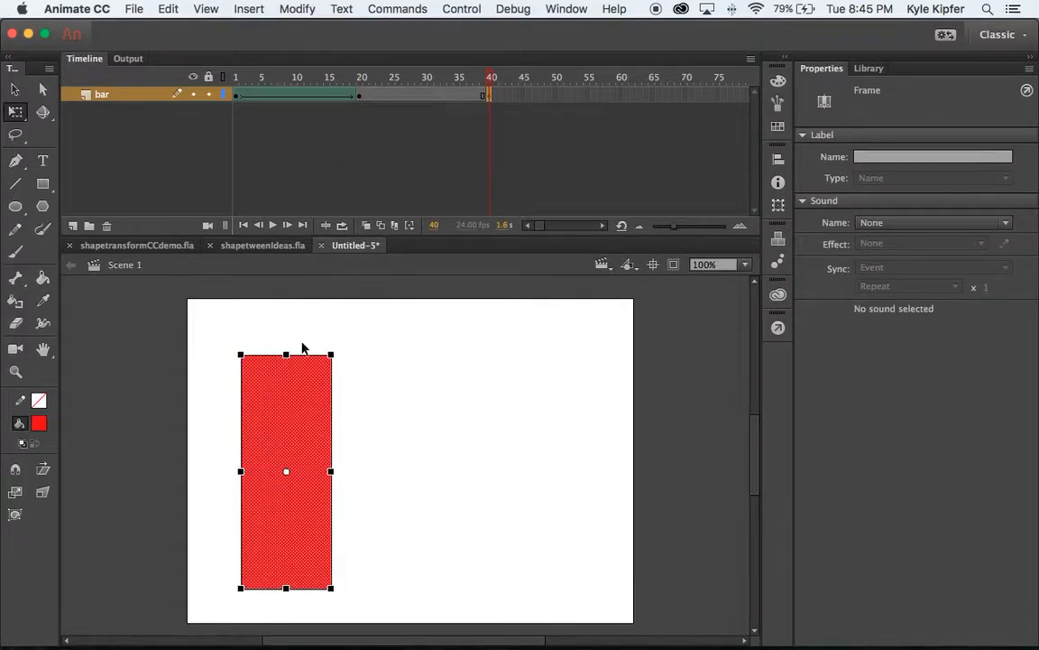
left_click_drag(286, 356, 305, 561)
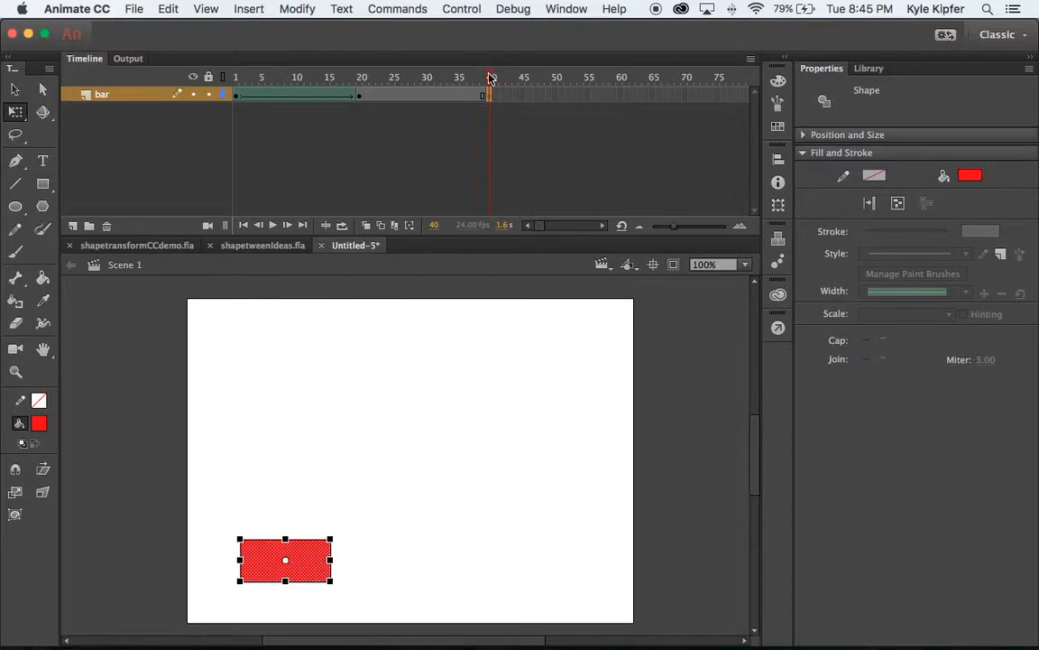
mouse_move(491, 82)
left_mouse_down()
mouse_move(237, 77)
mouse_move(490, 79)
left_mouse_up()
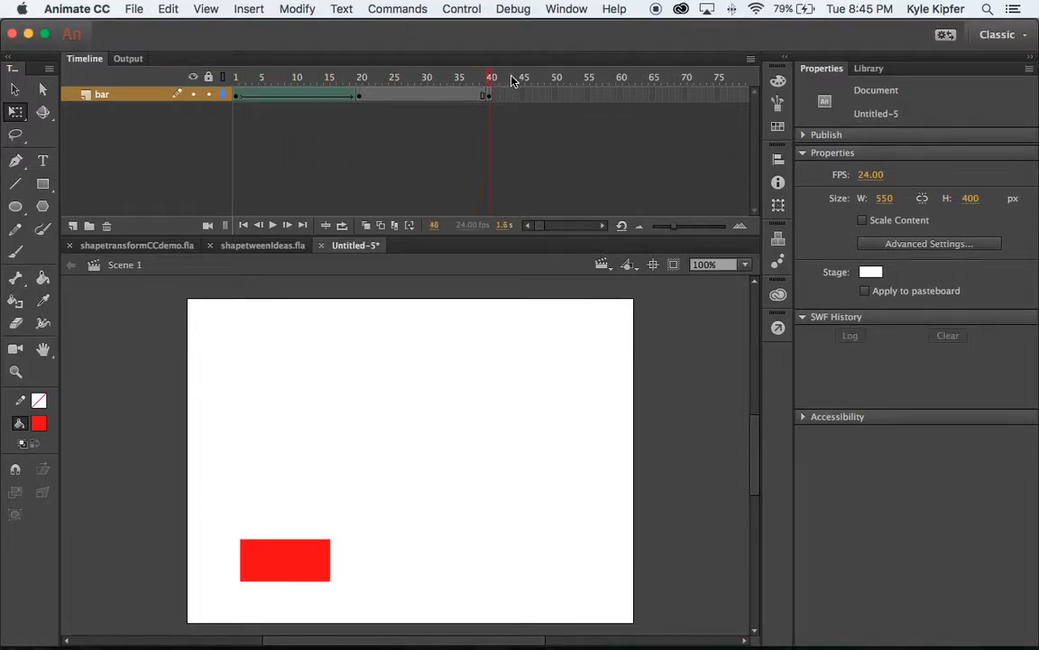
Create a shape tween on the bar layer between frames 20 and 40 and scrub back to frame 20
right_click(408, 99)
left_click(460, 126)
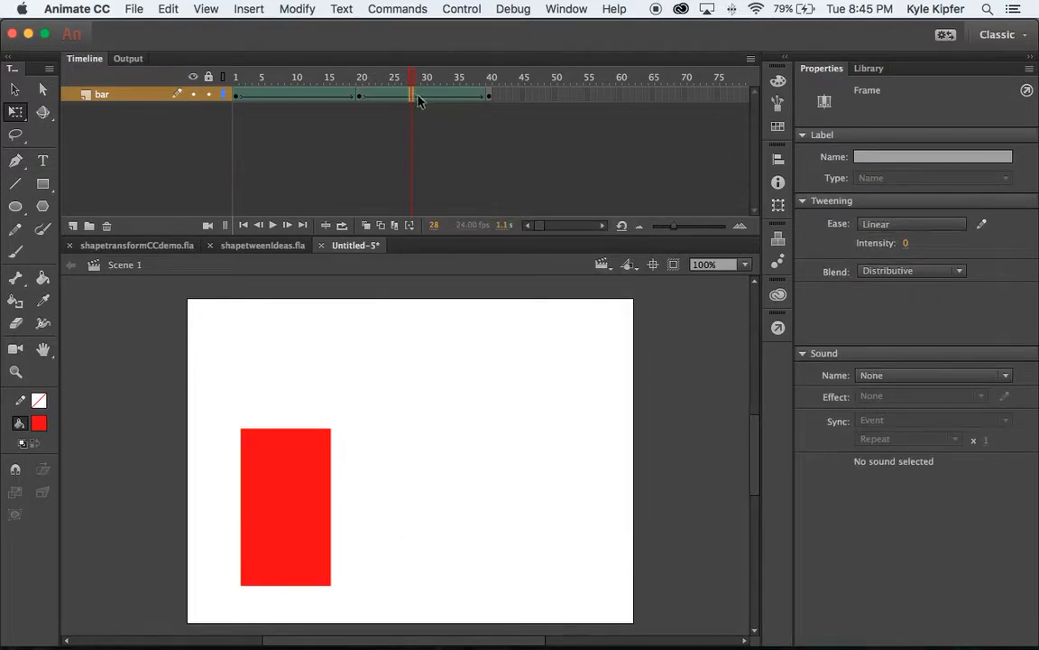
left_click_drag(412, 77, 359, 81)
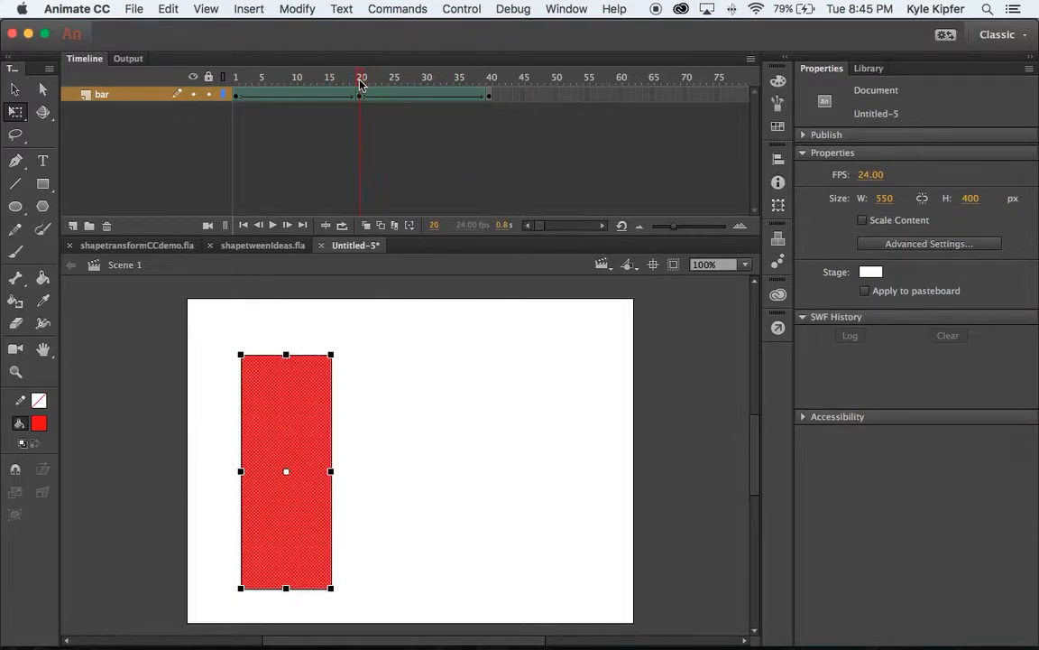
Change the tall bar's fill at frame 20 to green #00CC00 and scrub the timeline to check the color change
left_click(359, 96)
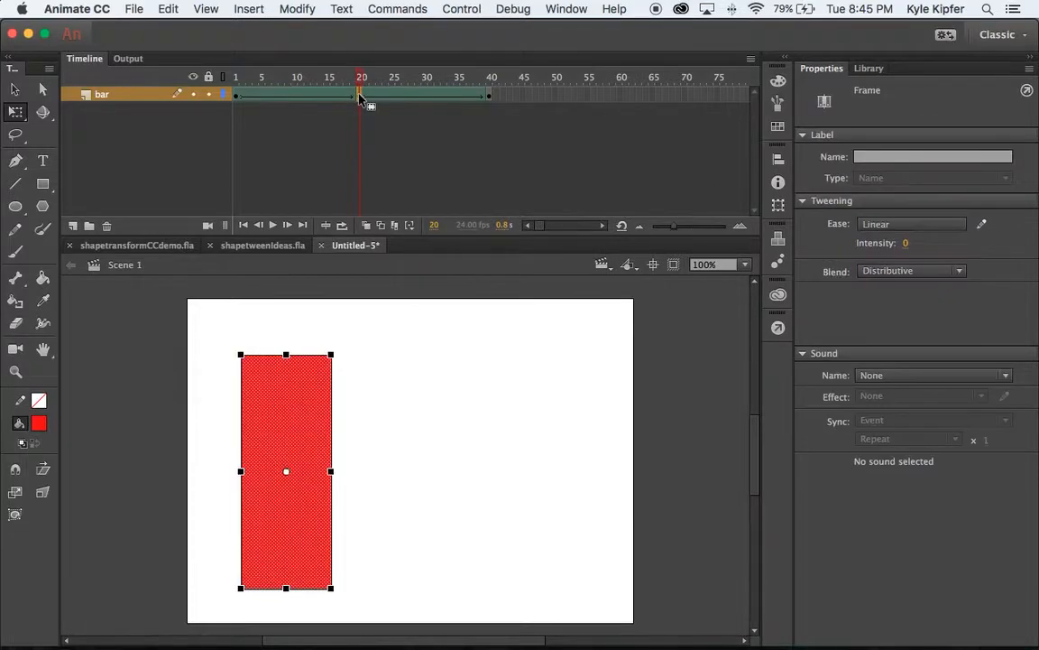
left_click(38, 423)
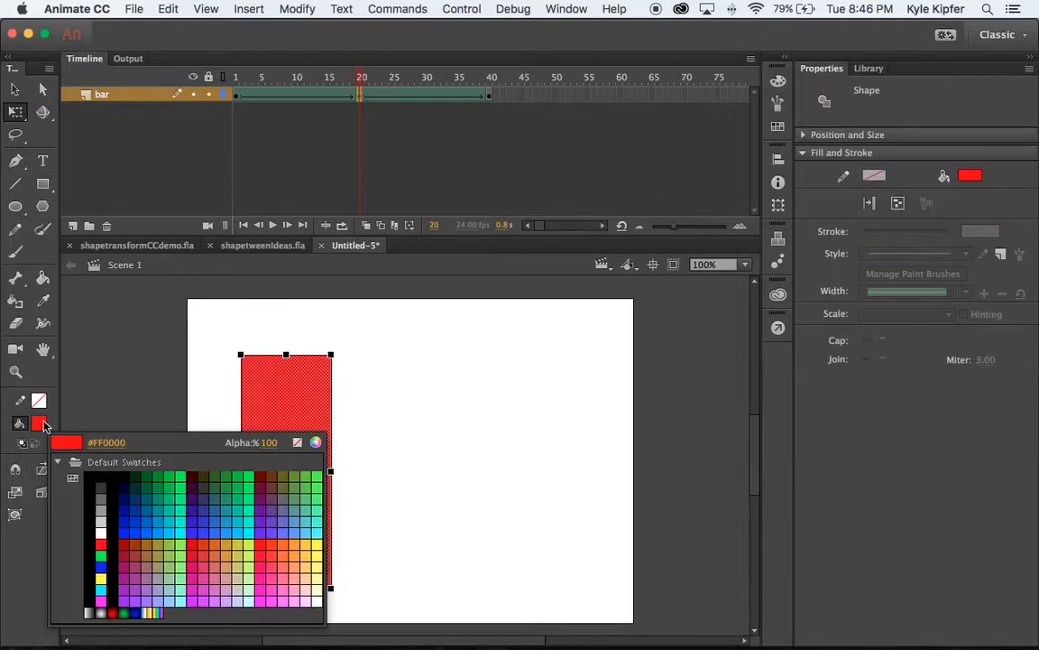
left_click(179, 471)
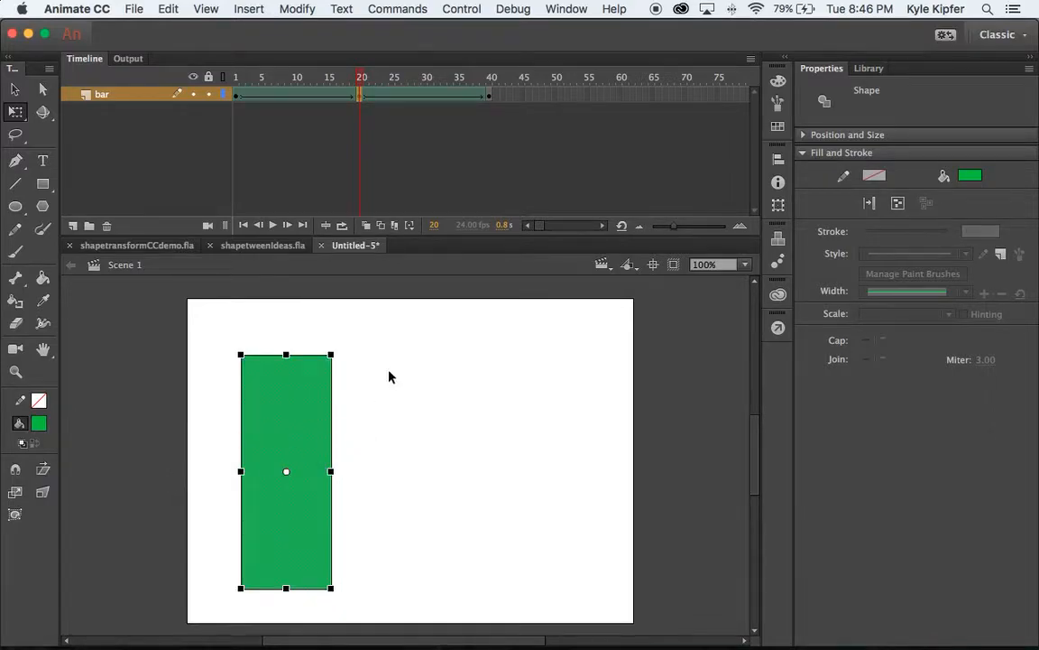
left_click(329, 78)
left_click_drag(329, 77, 213, 77)
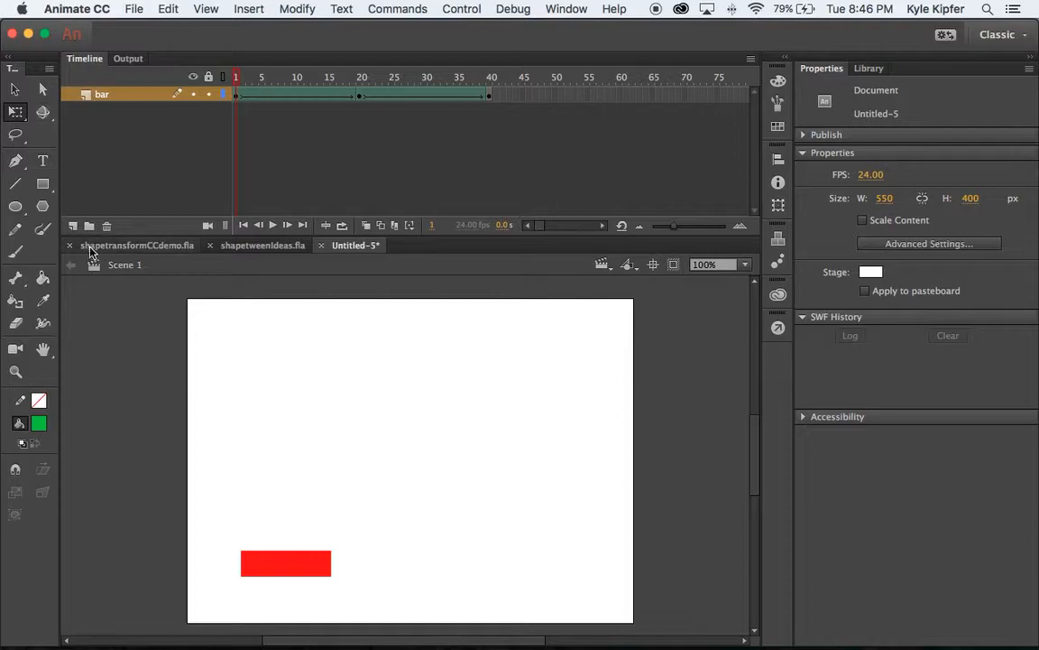
Add a new layer above bar and draw an upright dark brown rectangle without outline near the stage's upper middle
left_click(74, 226)
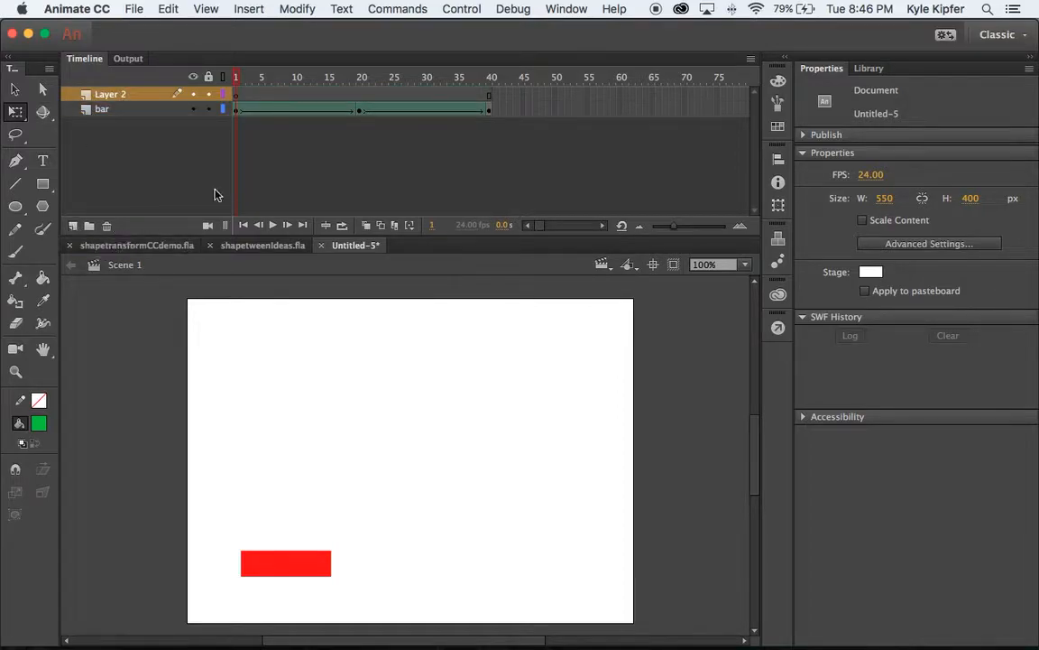
left_click(45, 185)
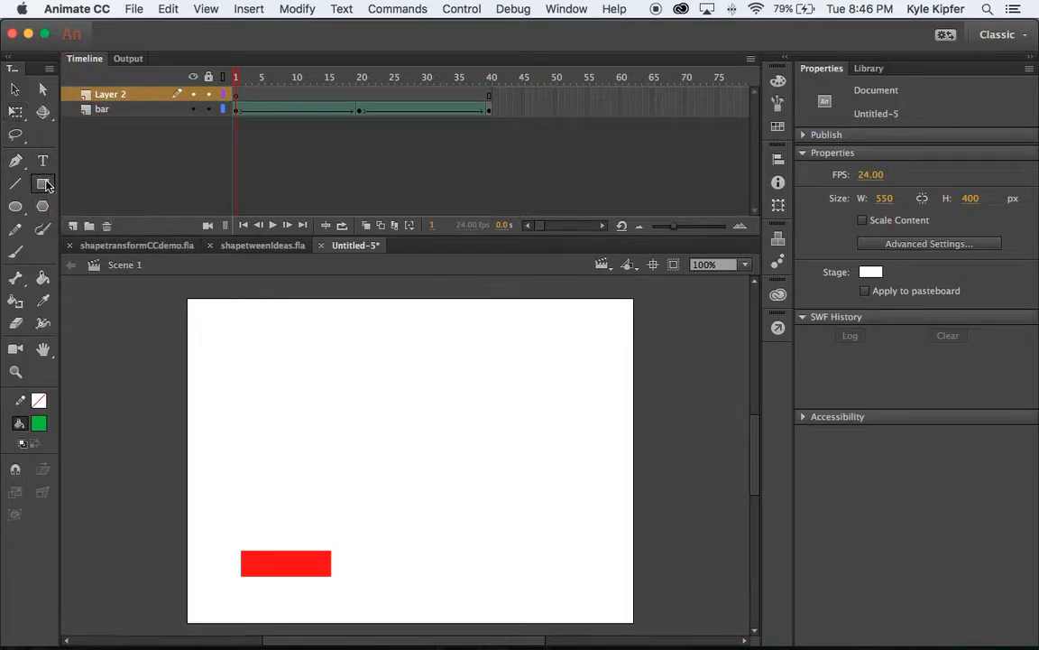
left_click(38, 424)
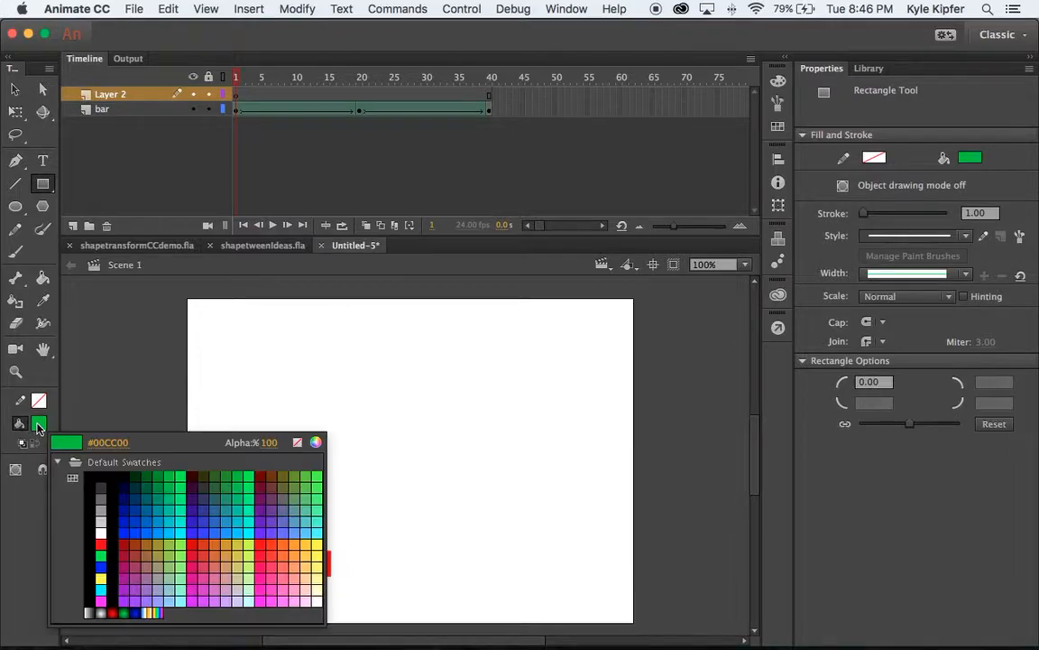
left_click(271, 476)
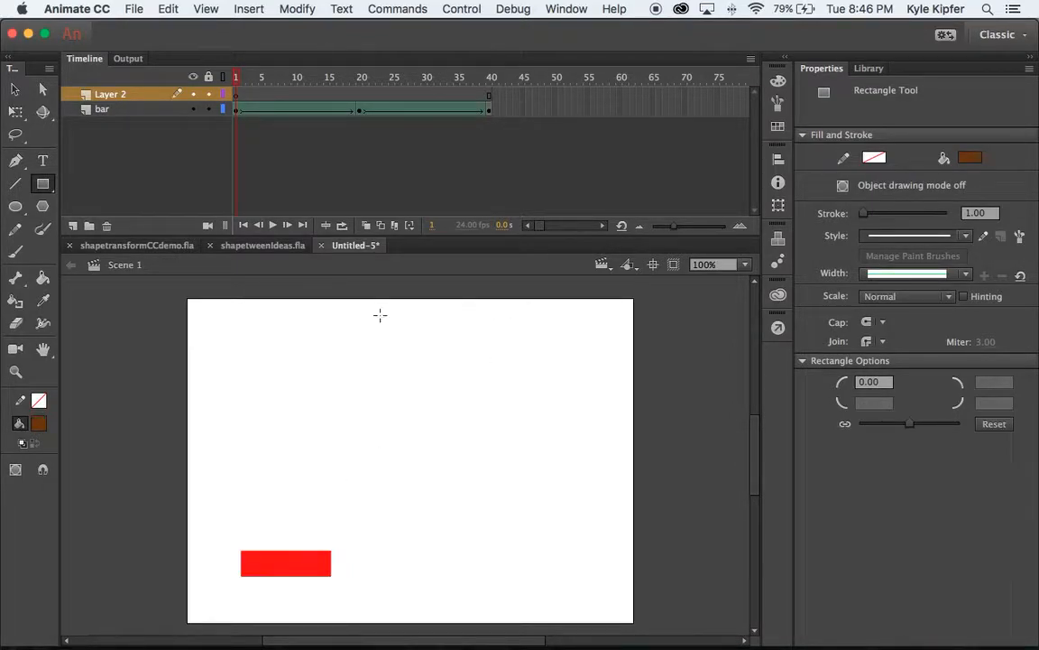
left_click_drag(356, 326, 436, 430)
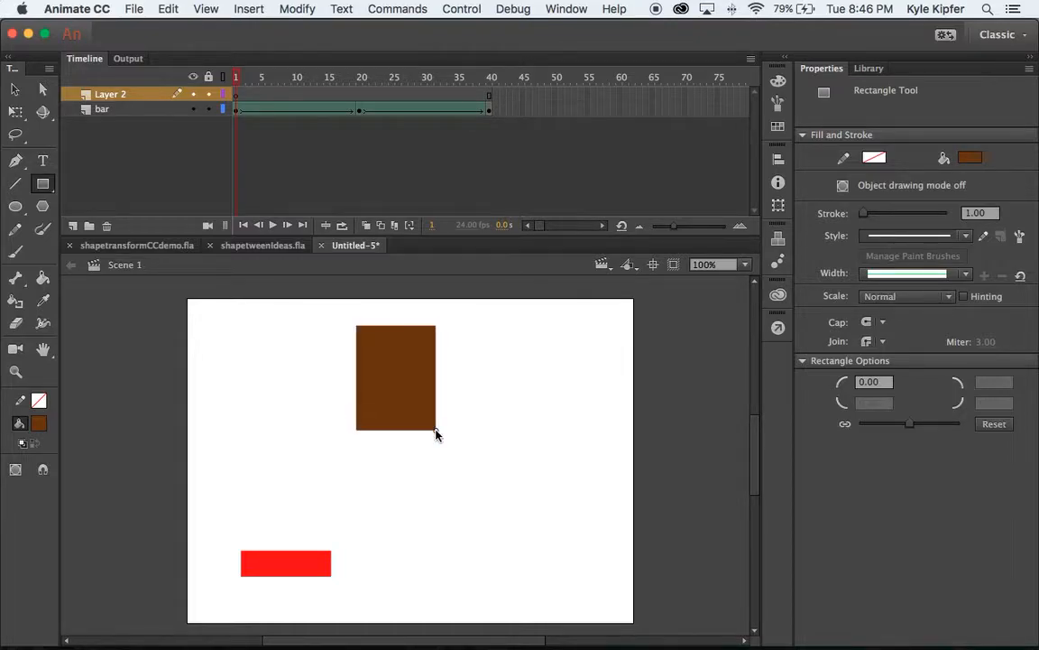
left_click_drag(436, 434, 436, 434)
Move the brown rectangle slightly to the right and rename its layer to door
left_click(15, 89)
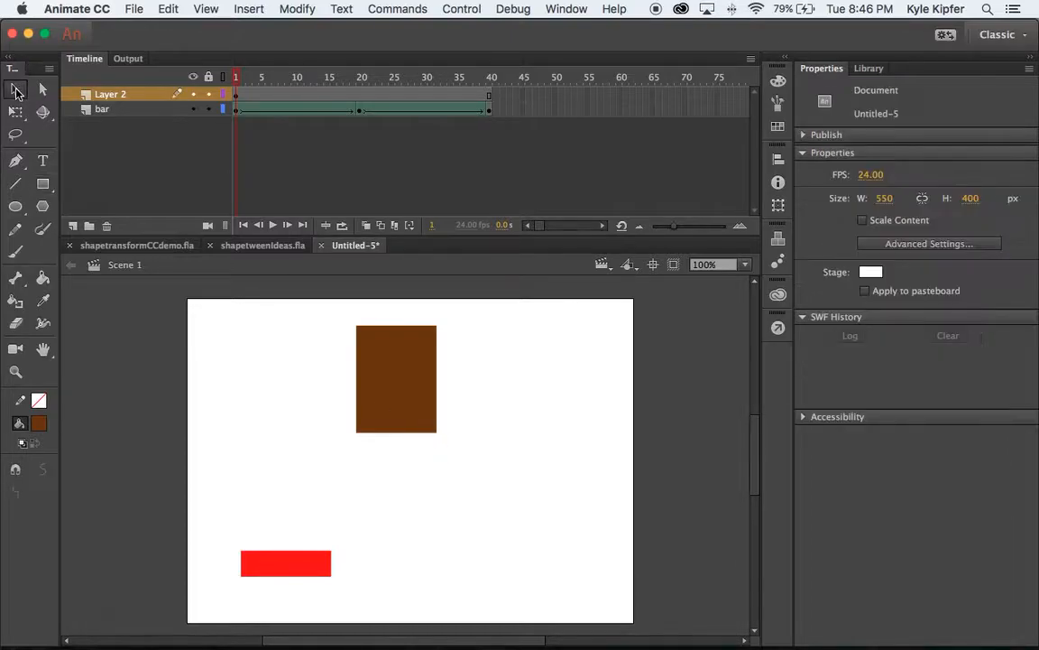
left_click_drag(394, 362, 415, 361)
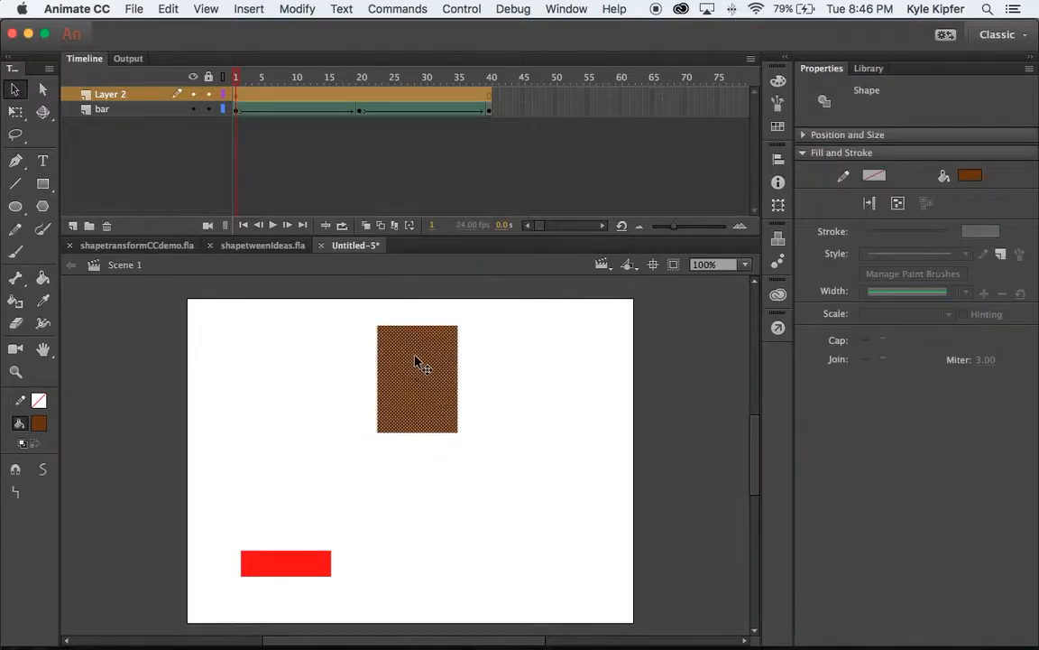
double_click(111, 94)
type("door")
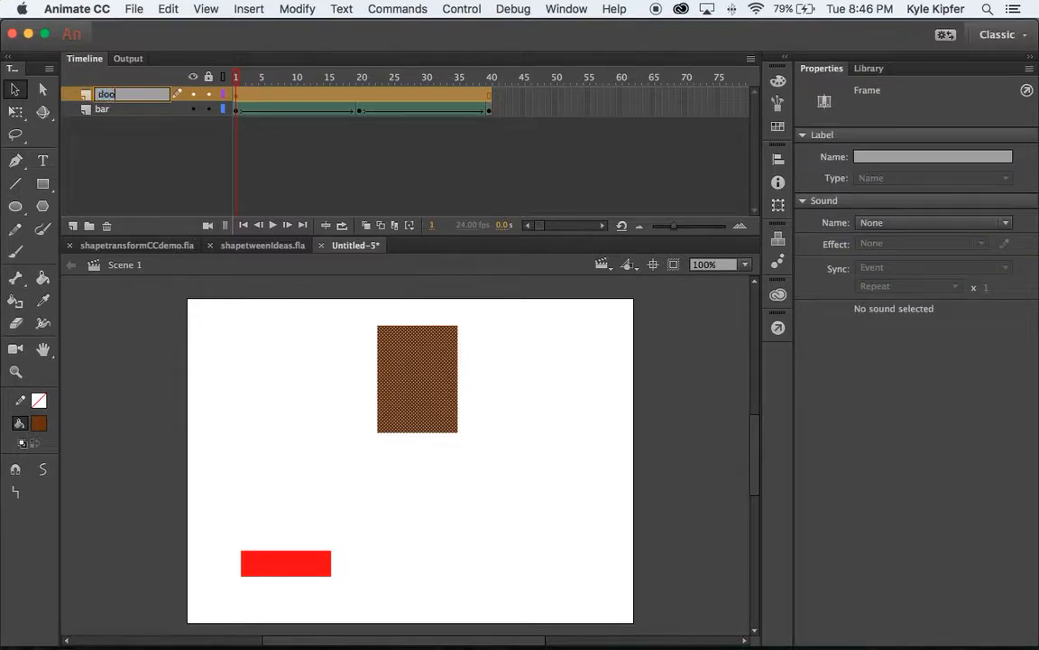
key("Return")
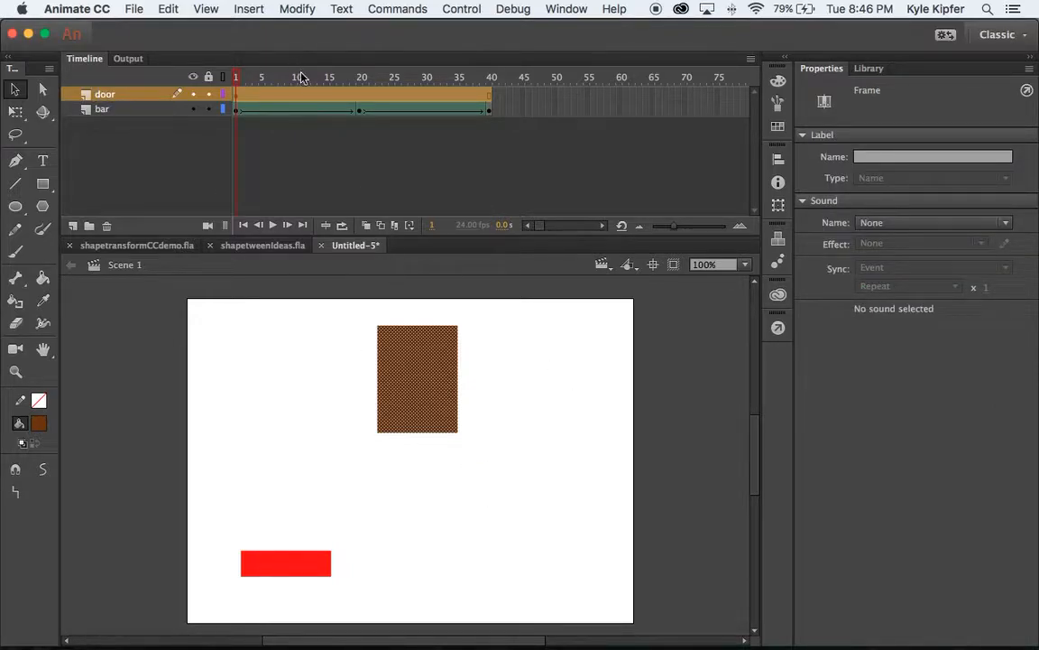
Insert a keyframe at frame 20 on the door layer and distort the door into a narrow trapezoid with a taller right edge
left_click(355, 96)
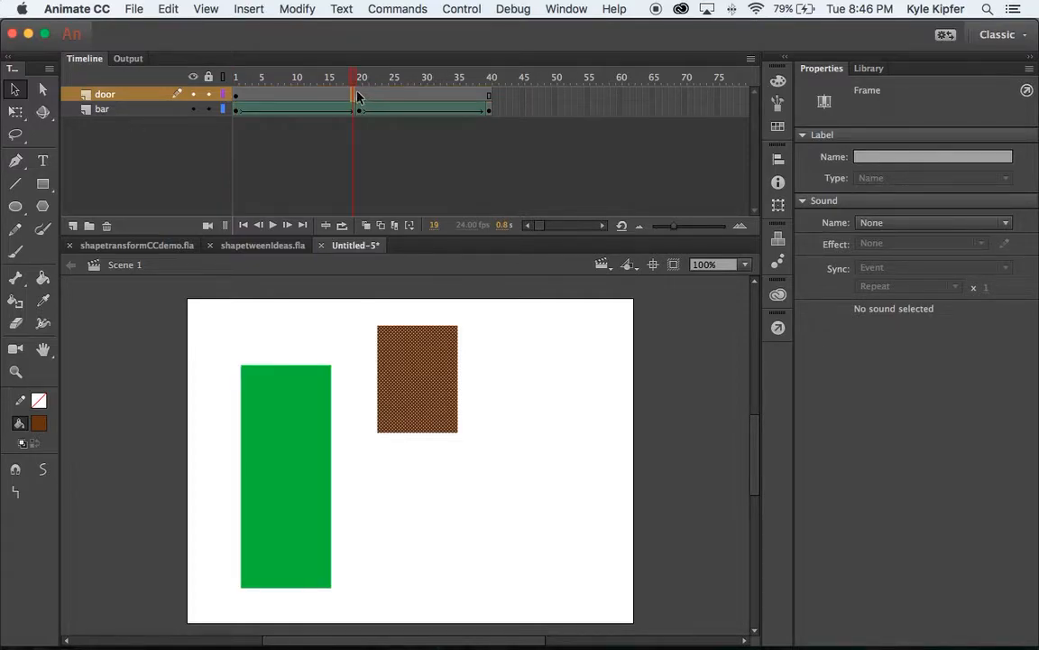
left_click(361, 95)
key("F6")
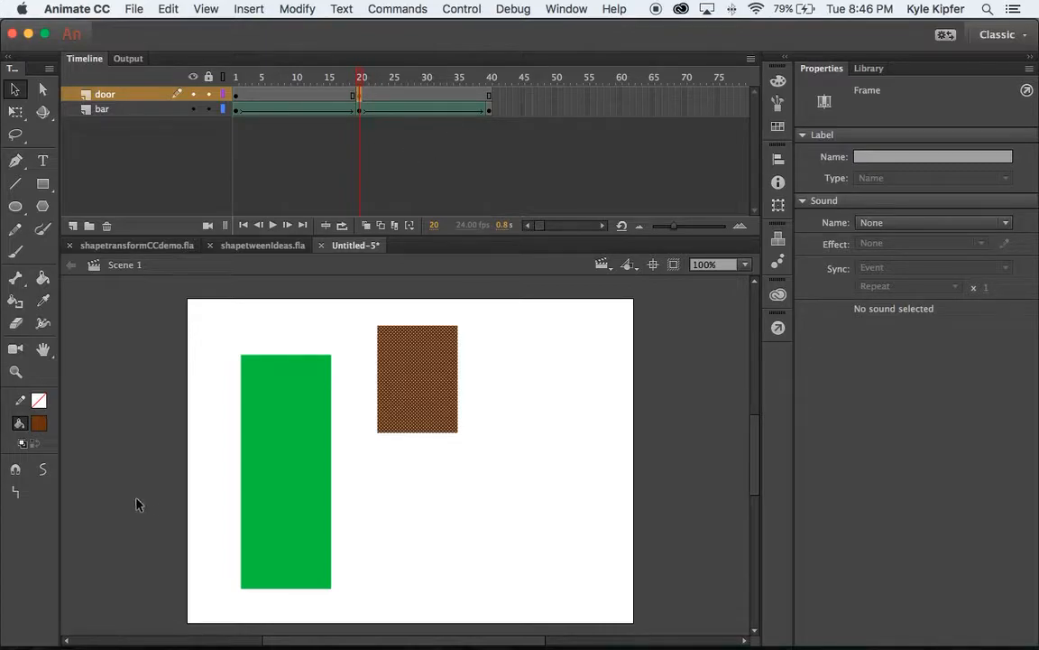
left_click(15, 112)
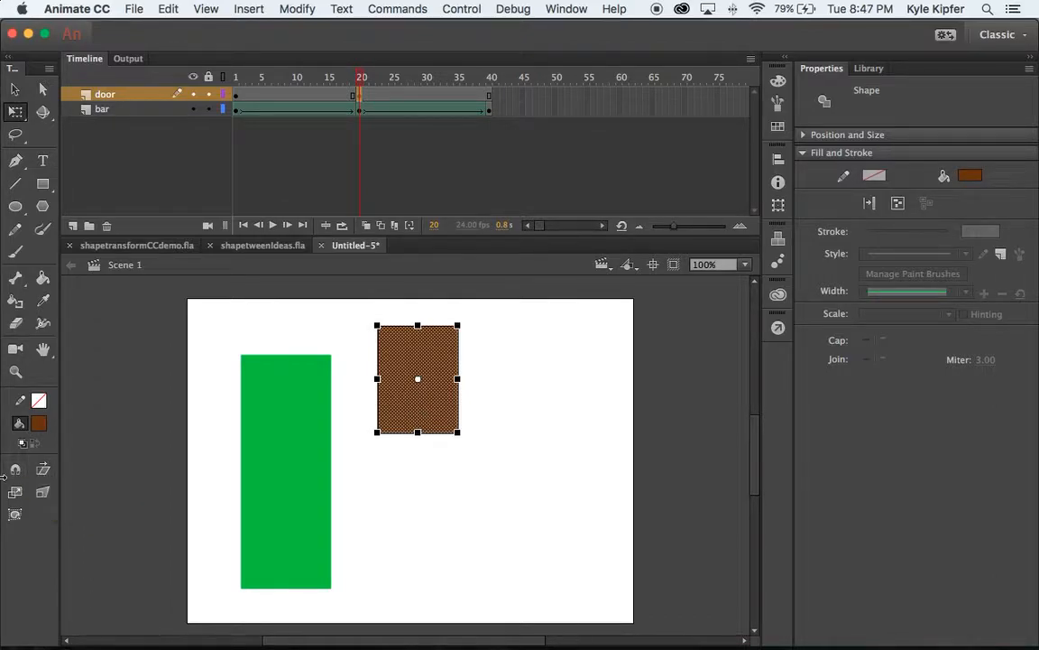
left_click(43, 493)
mouse_move(459, 434)
left_mouse_down()
mouse_move(458, 466)
mouse_move(458, 458)
left_mouse_up()
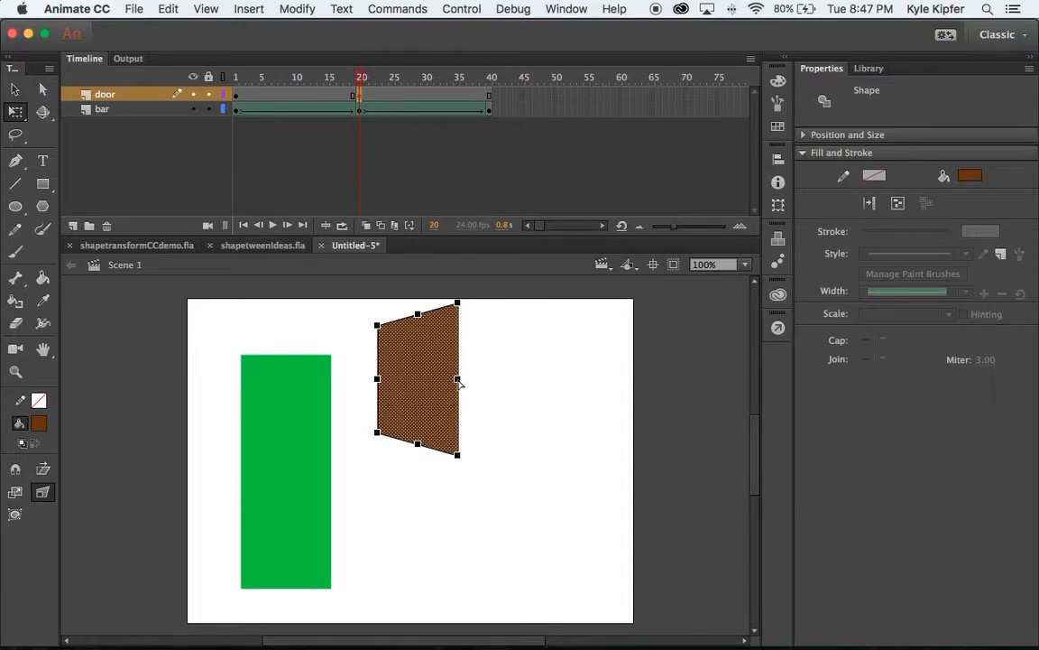
left_click_drag(459, 381, 400, 382)
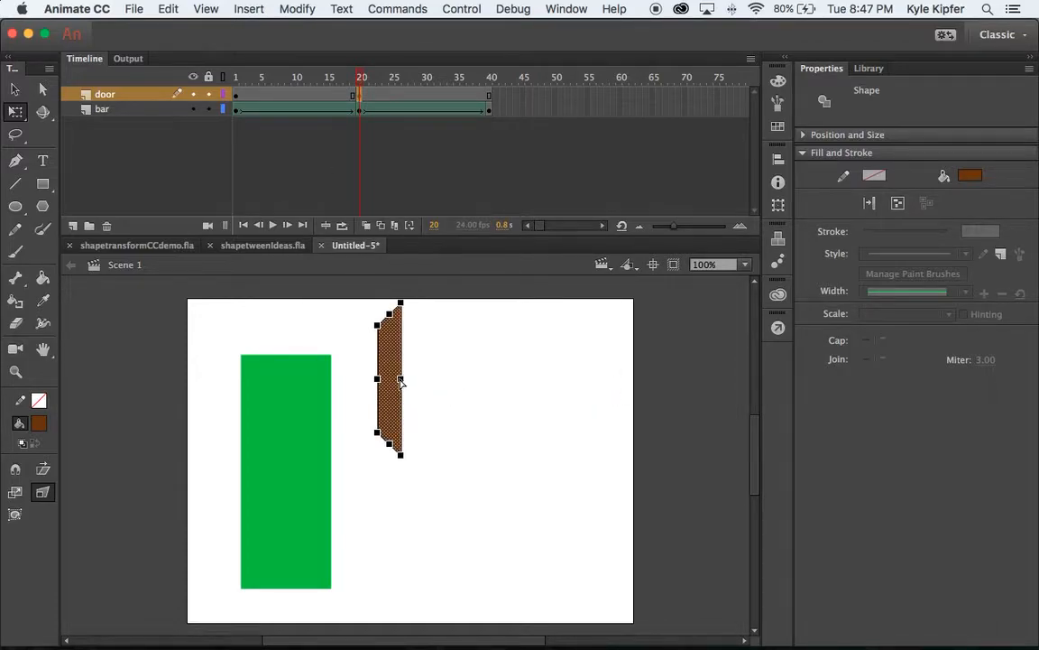
Add a door keyframe at frame 40 and replace its distorted shape with the frame 1 rectangle, pasted in place
left_click(238, 95)
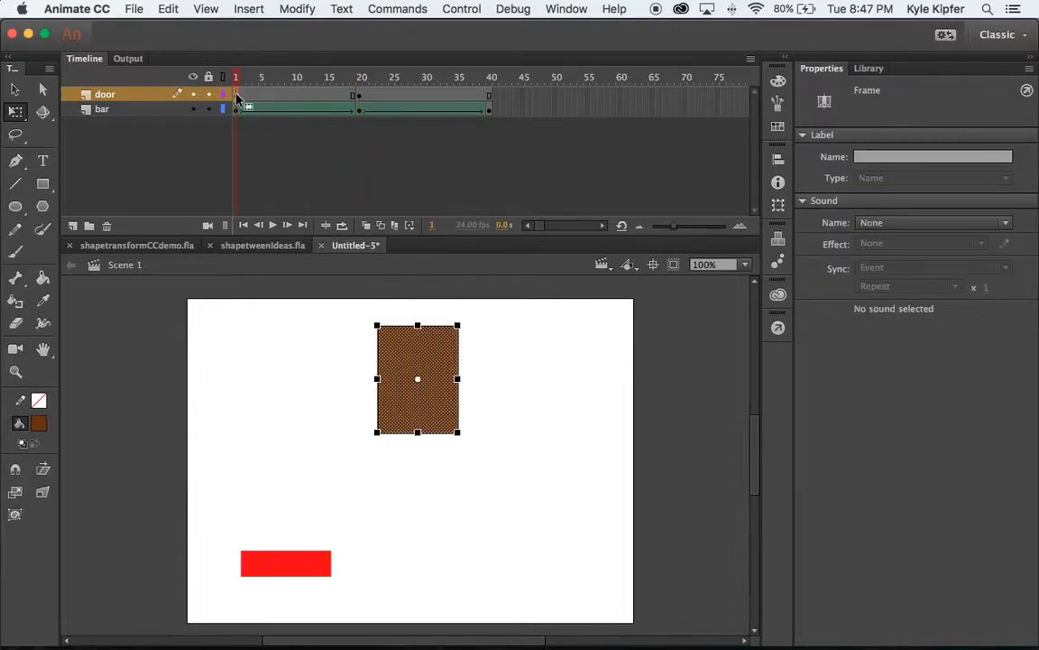
left_click(15, 89)
left_click(515, 353)
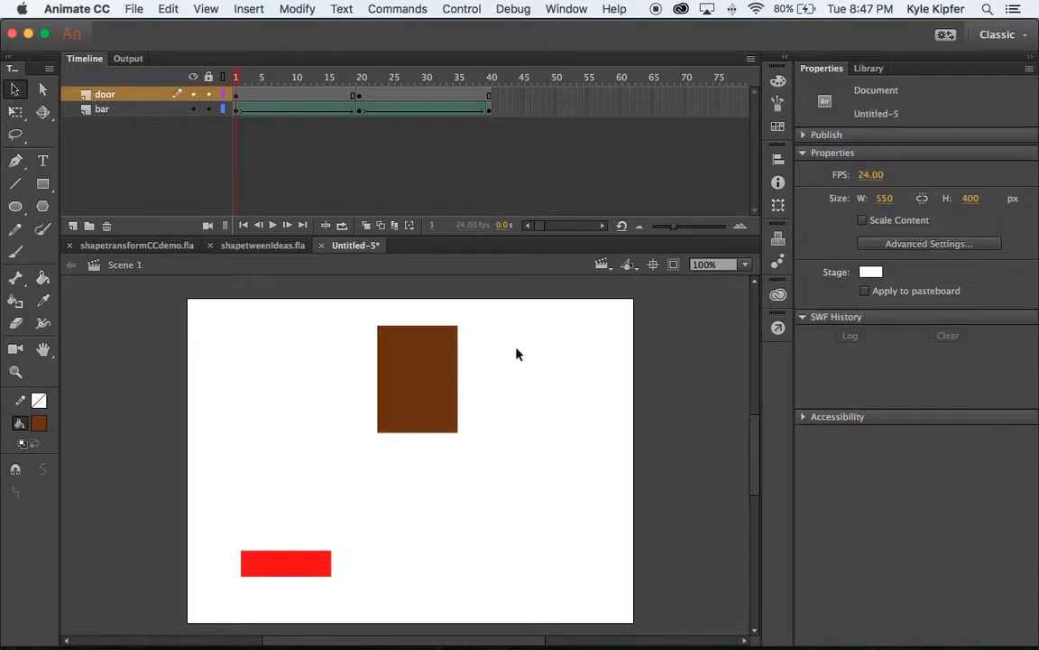
left_click(430, 375)
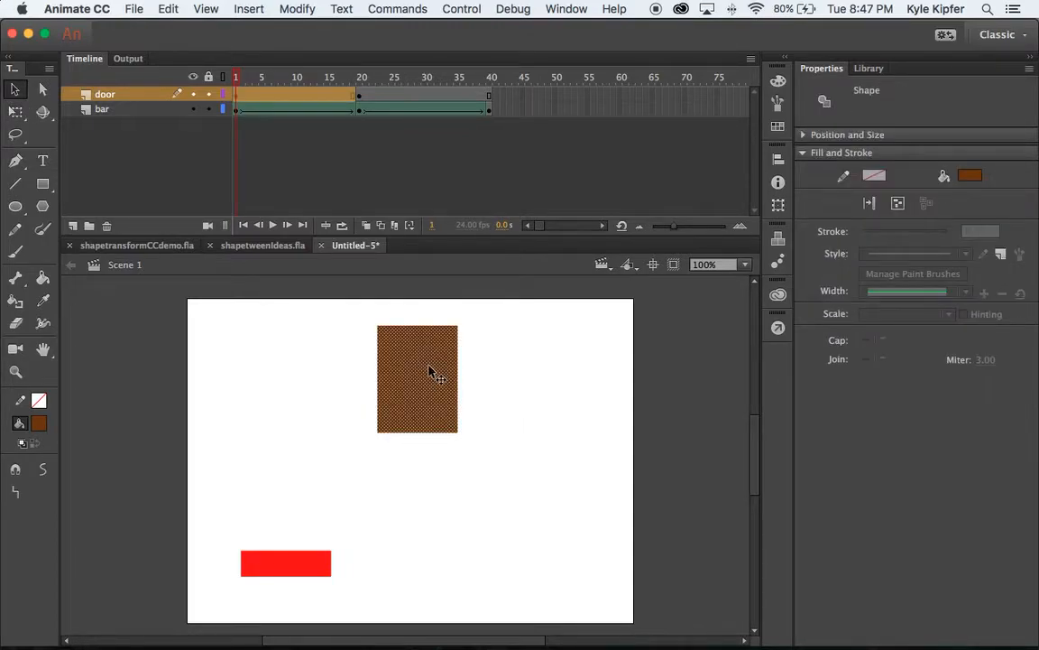
left_click(490, 95)
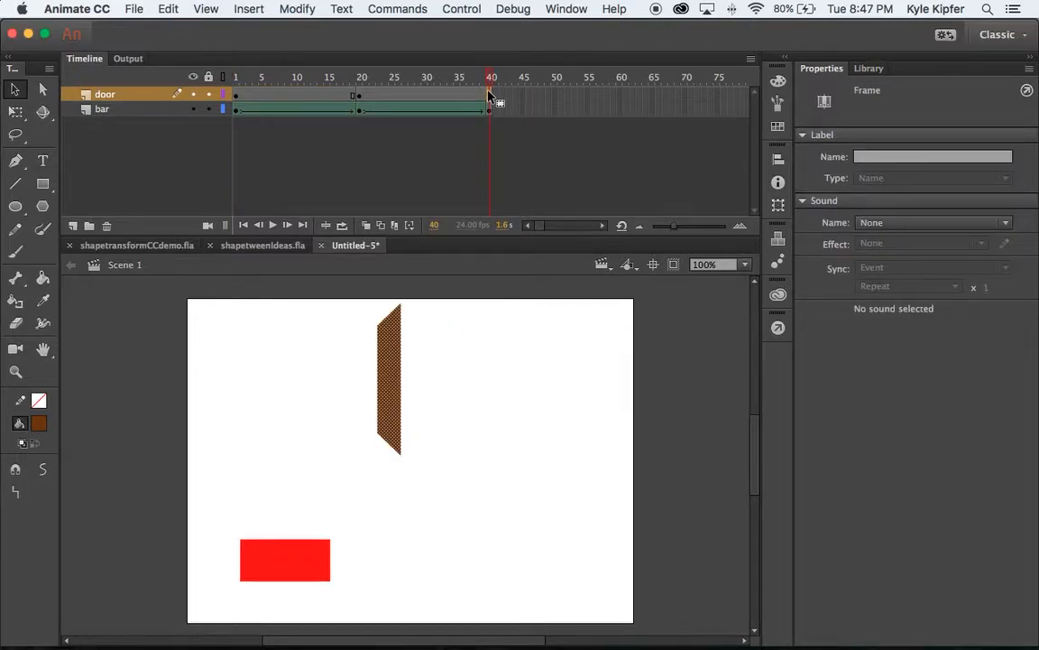
key("F6")
key("Delete")
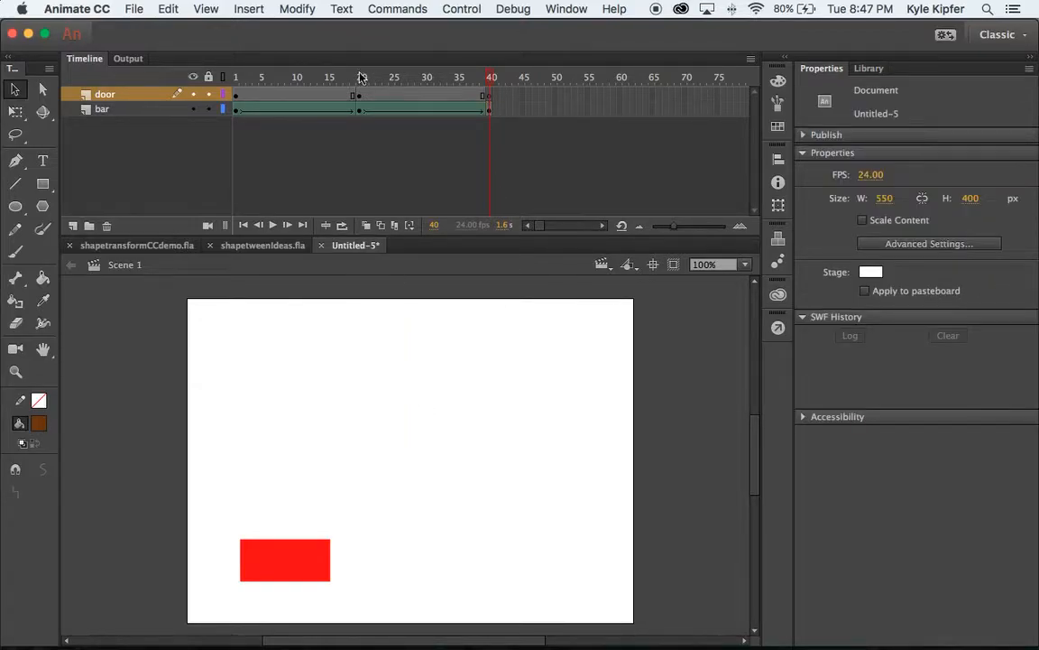
left_click(168, 8)
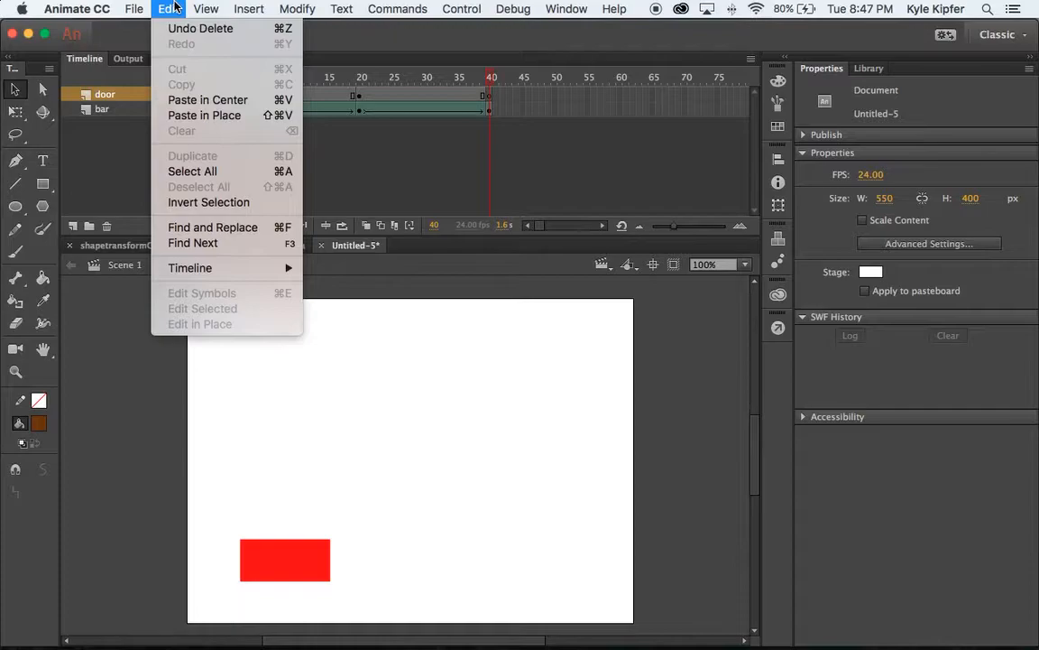
left_click(207, 115)
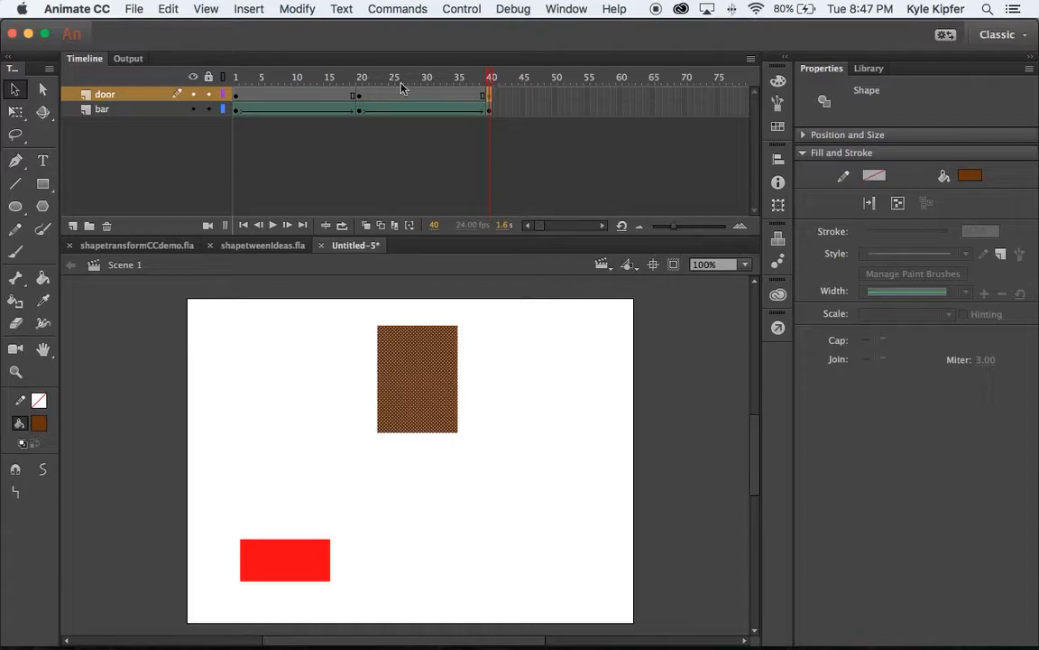
Create shape tweens on both spans of the door layer and scrub the timeline to preview the door swinging open and closed
left_click(299, 95)
right_click(299, 97)
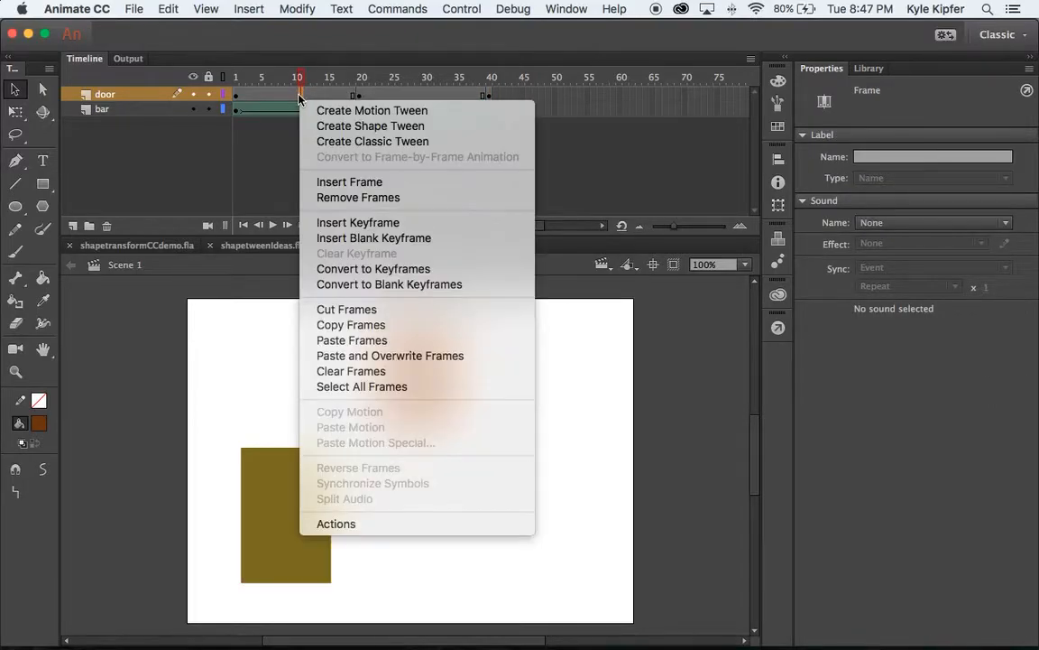
left_click(337, 132)
left_click(418, 96)
right_click(418, 95)
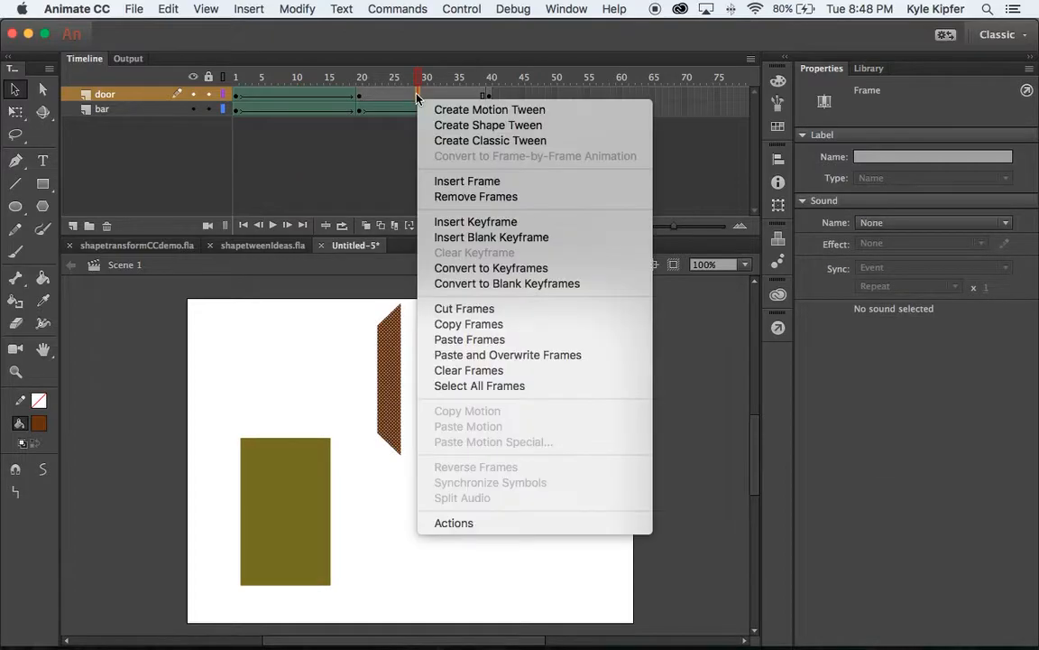
left_click(435, 127)
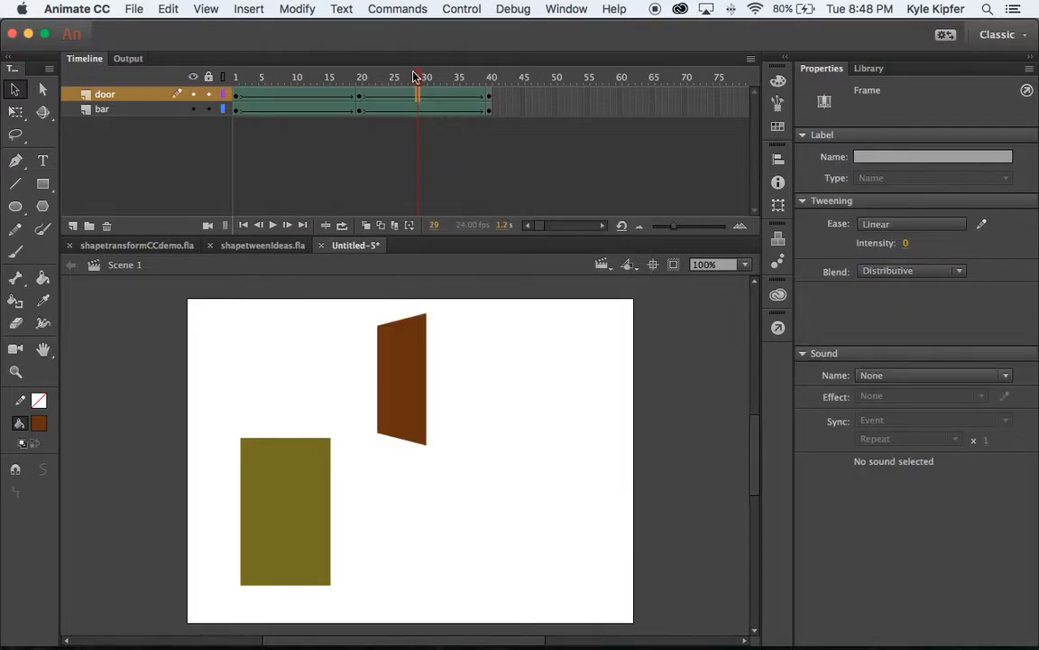
left_click_drag(418, 78, 530, 98)
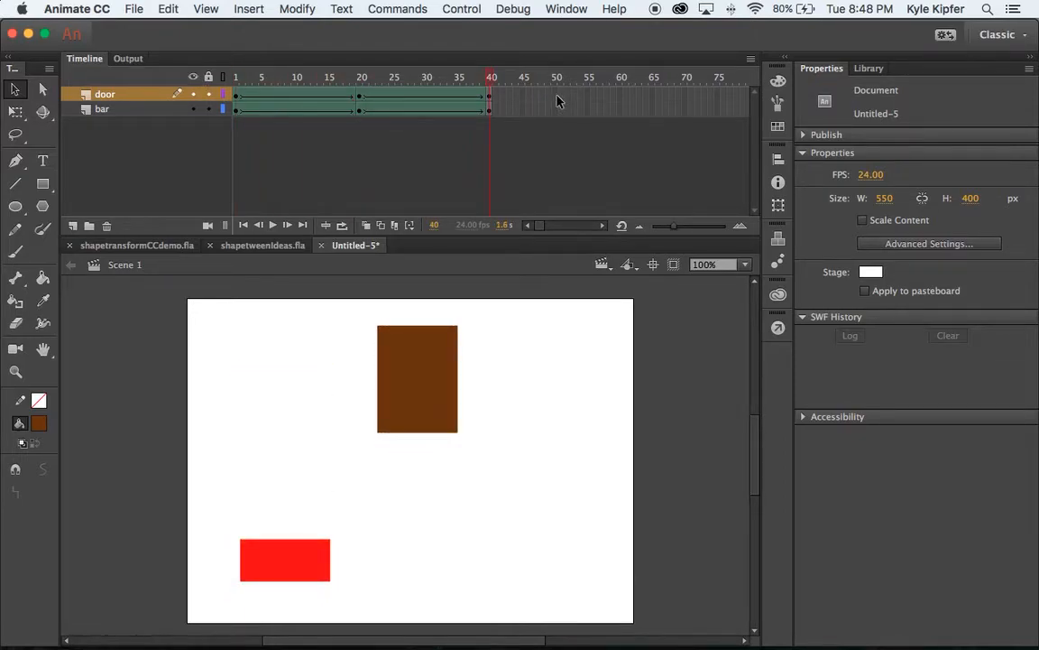
Add a new layer above door and name it vine
left_click(72, 228)
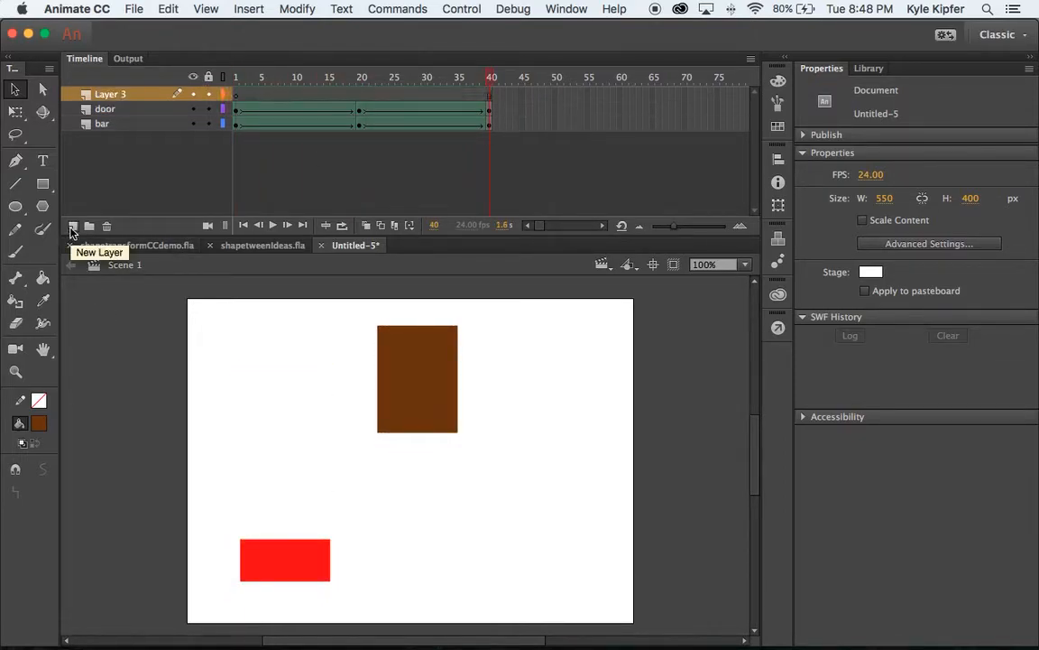
double_click(114, 95)
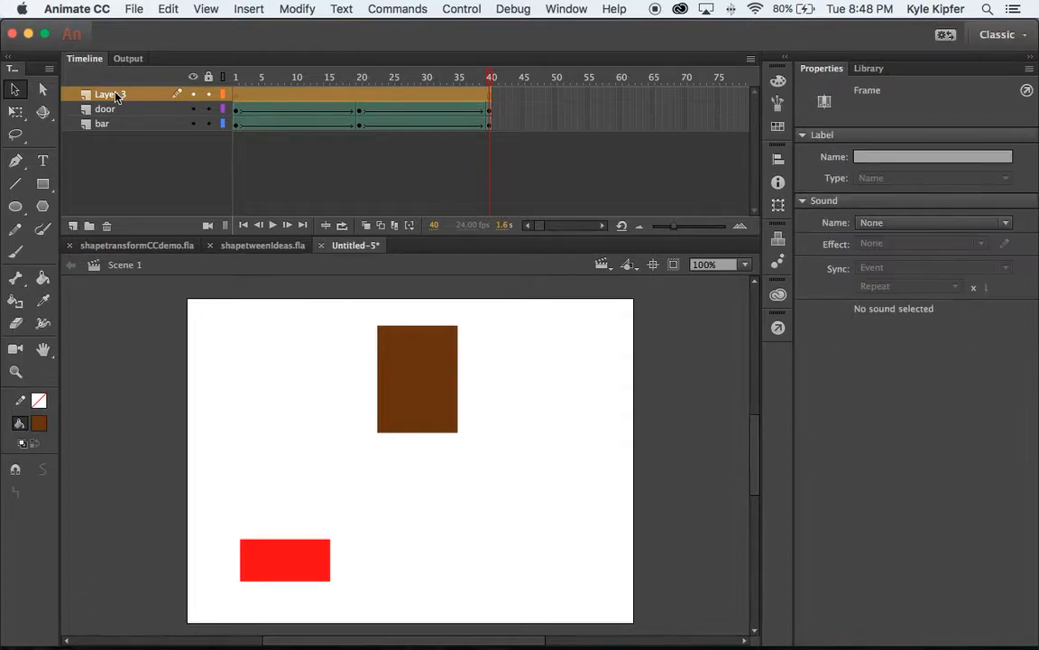
type("vine")
key("Return")
Paint a wavy vine outline in dark green with the Brush tool, rising from the stage's bottom edge to a pointed tip below the door
left_click(20, 258)
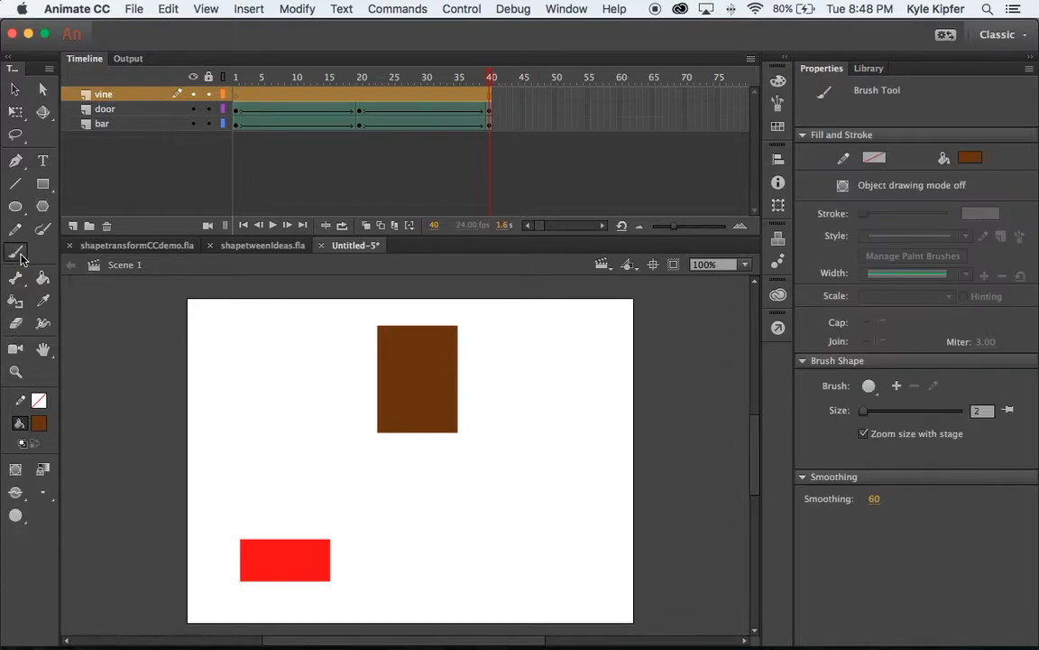
left_click(41, 424)
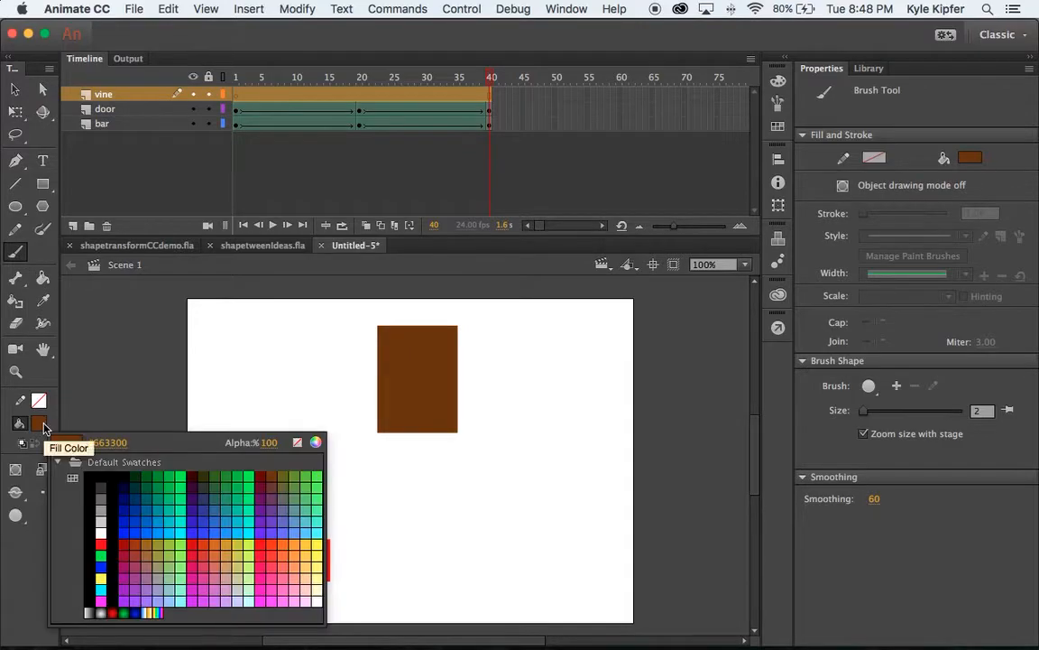
left_click(145, 476)
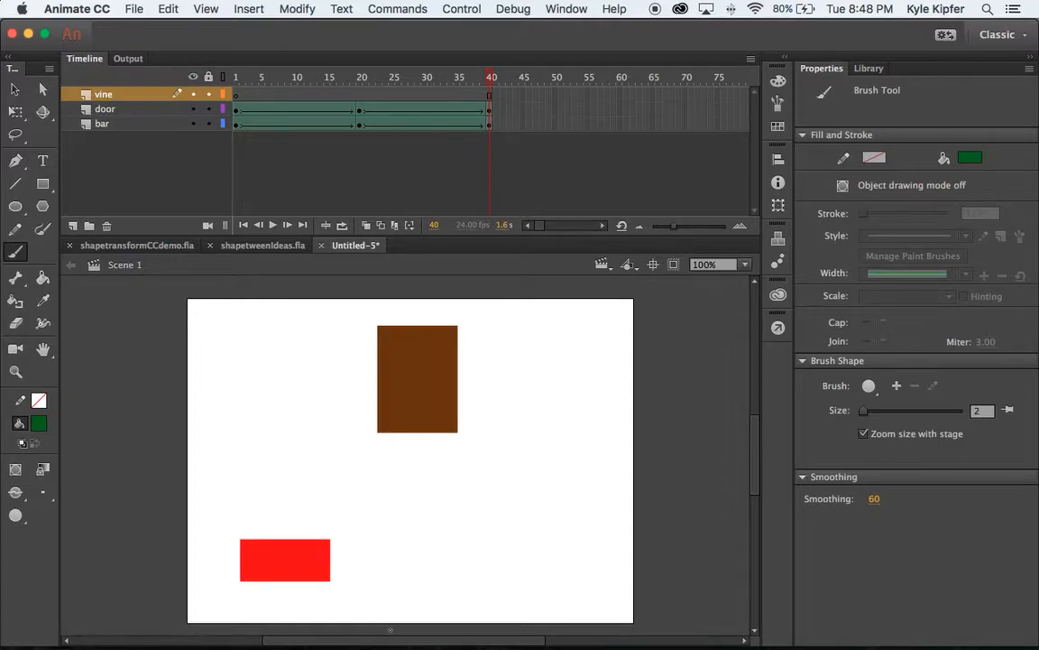
mouse_move(382, 620)
left_mouse_down()
mouse_move(413, 573)
mouse_move(386, 527)
mouse_move(390, 501)
mouse_move(428, 544)
mouse_move(438, 576)
mouse_move(416, 622)
mouse_move(390, 629)
left_mouse_up()
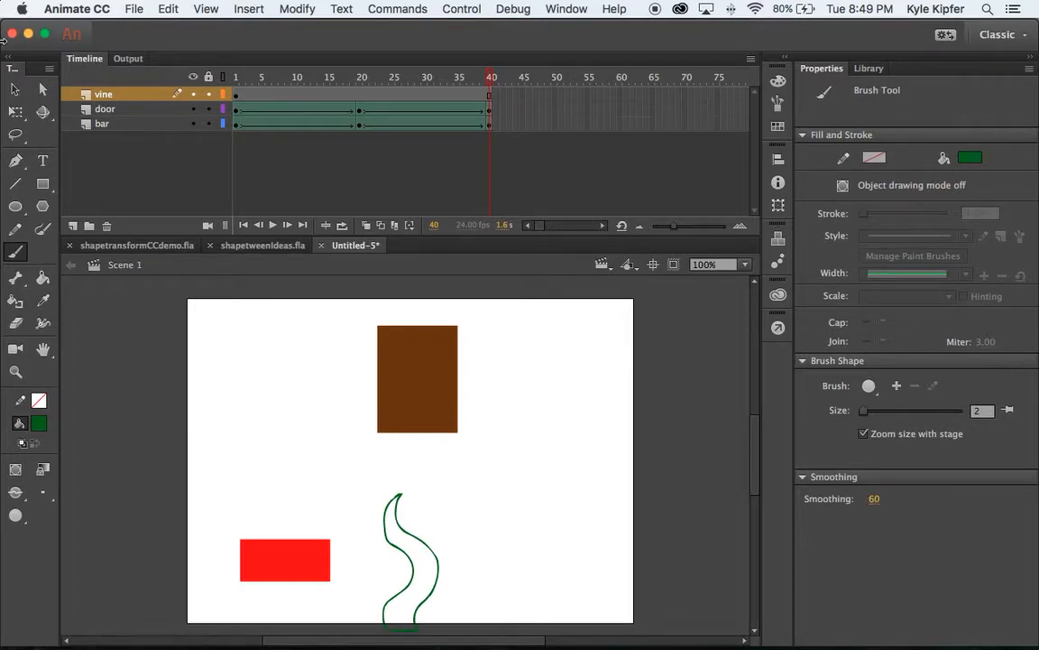
Fill the vine outline with the same dark green using the Paint Bucket set to Close Large Gaps
left_click(43, 279)
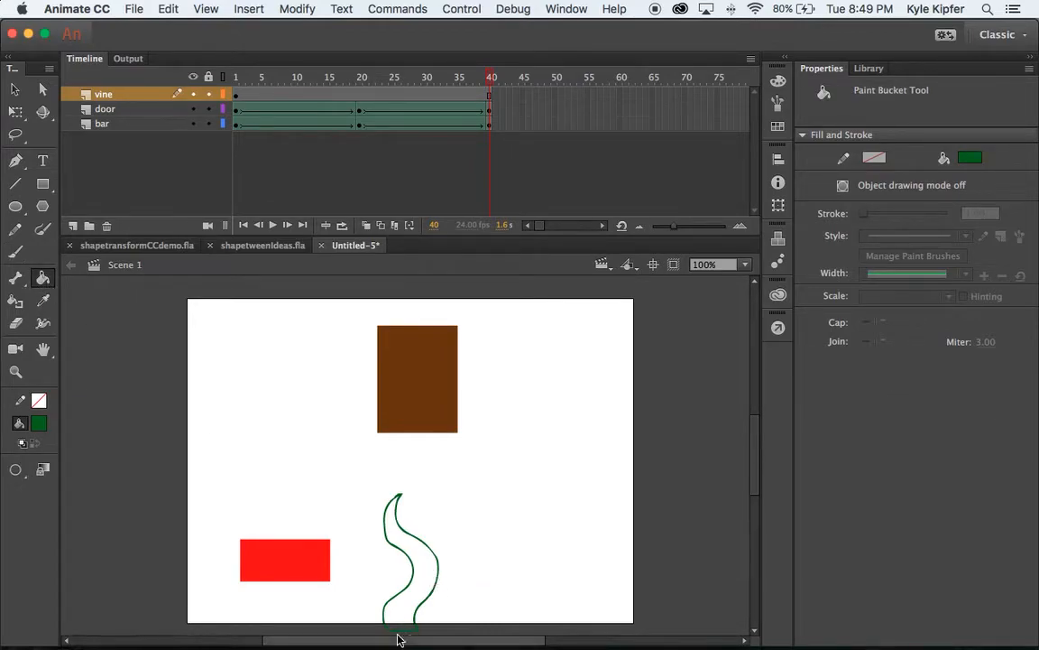
left_click(15, 469)
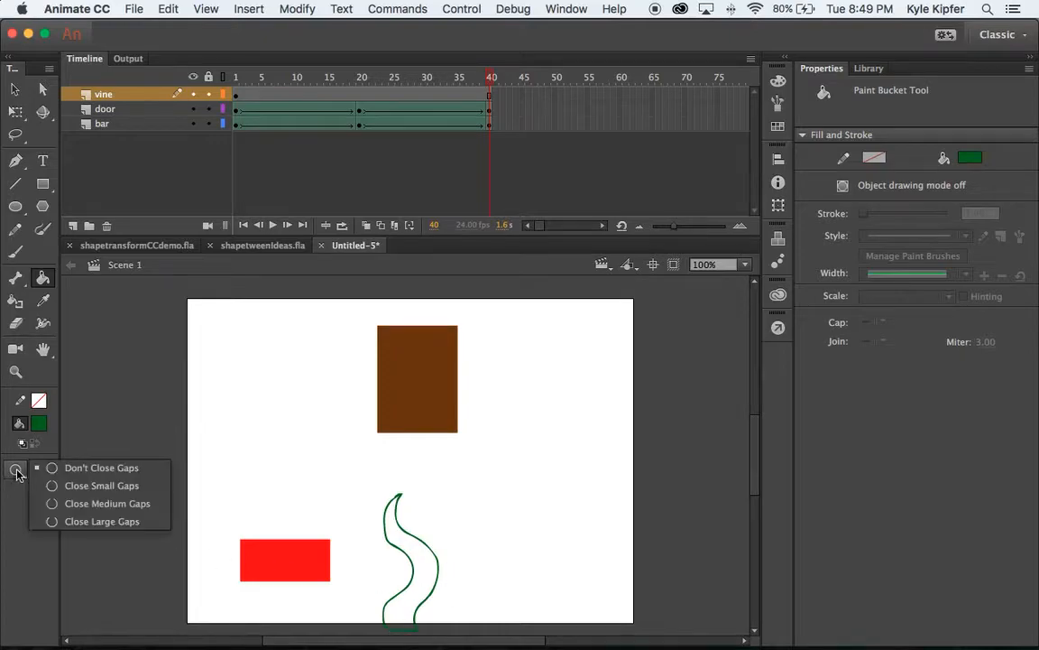
left_click(101, 522)
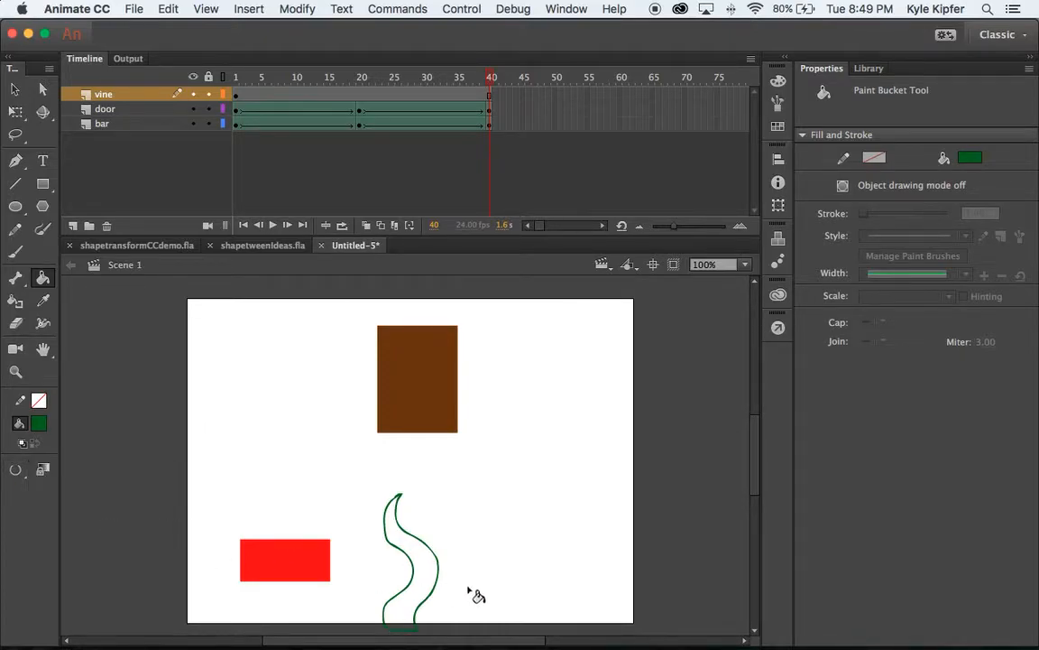
left_click(424, 560)
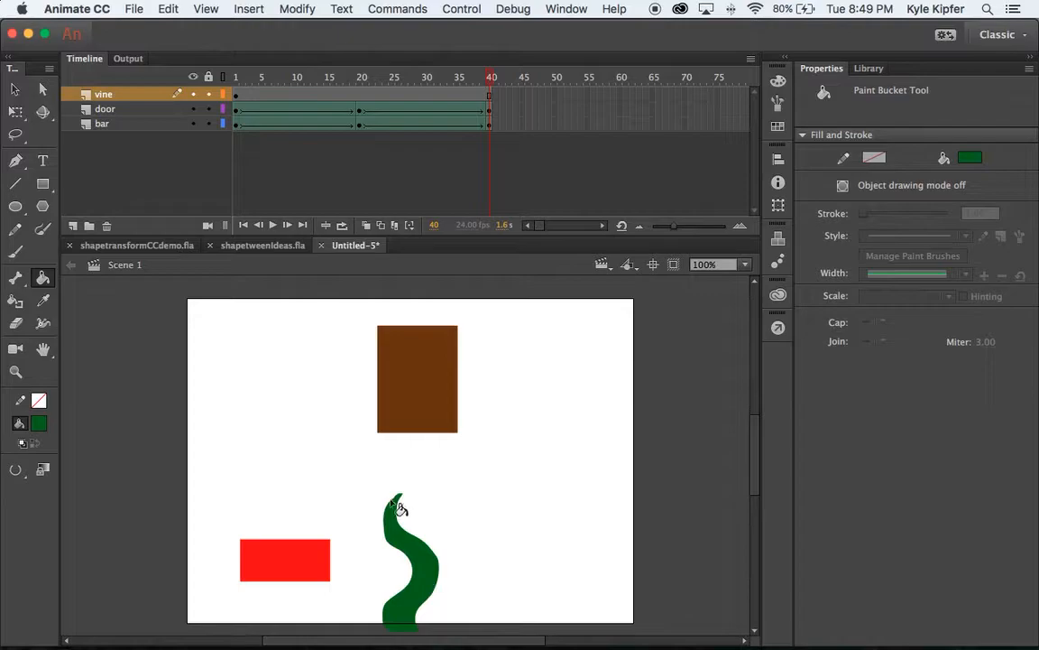
Insert keyframes at frames 12, 25 and 40 on the vine layer
left_click(236, 95)
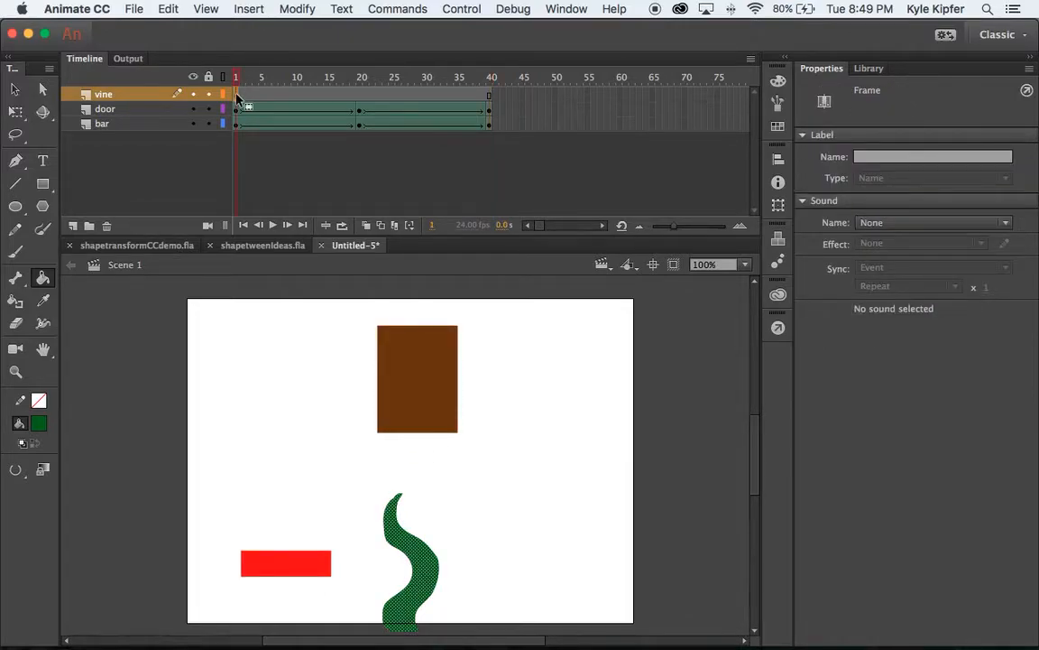
left_click(310, 96)
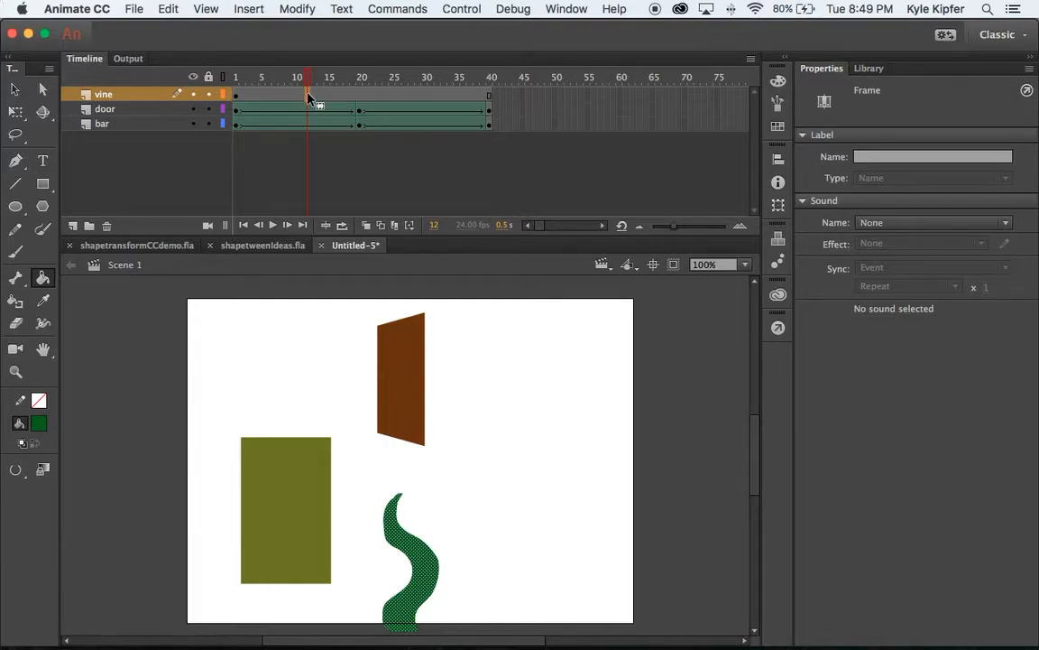
key("F6")
left_click(394, 95)
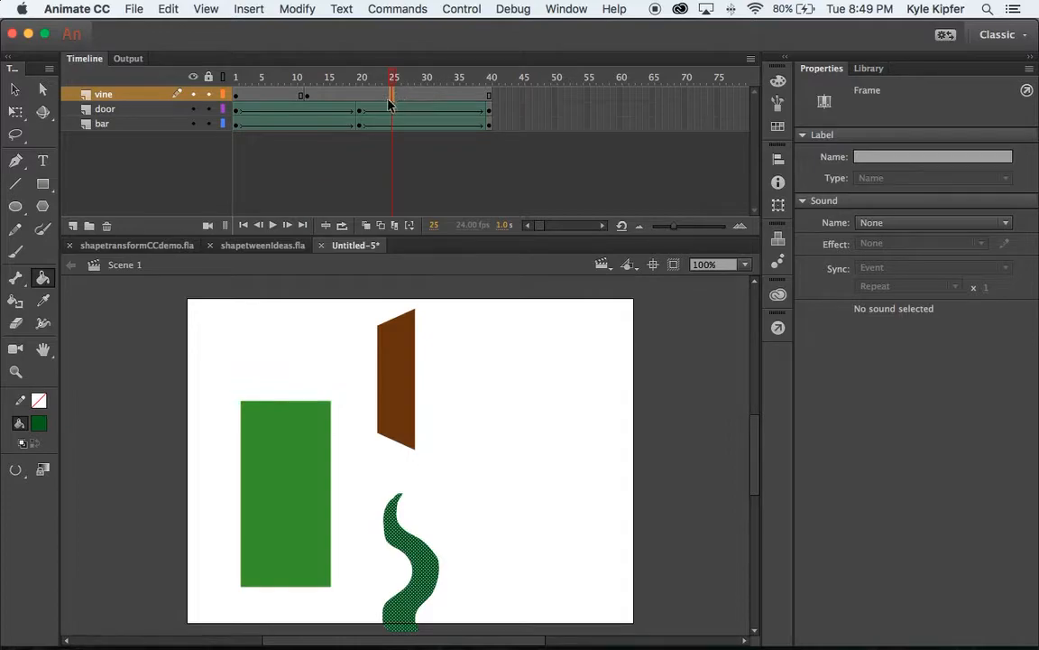
key("F6")
left_click(488, 96)
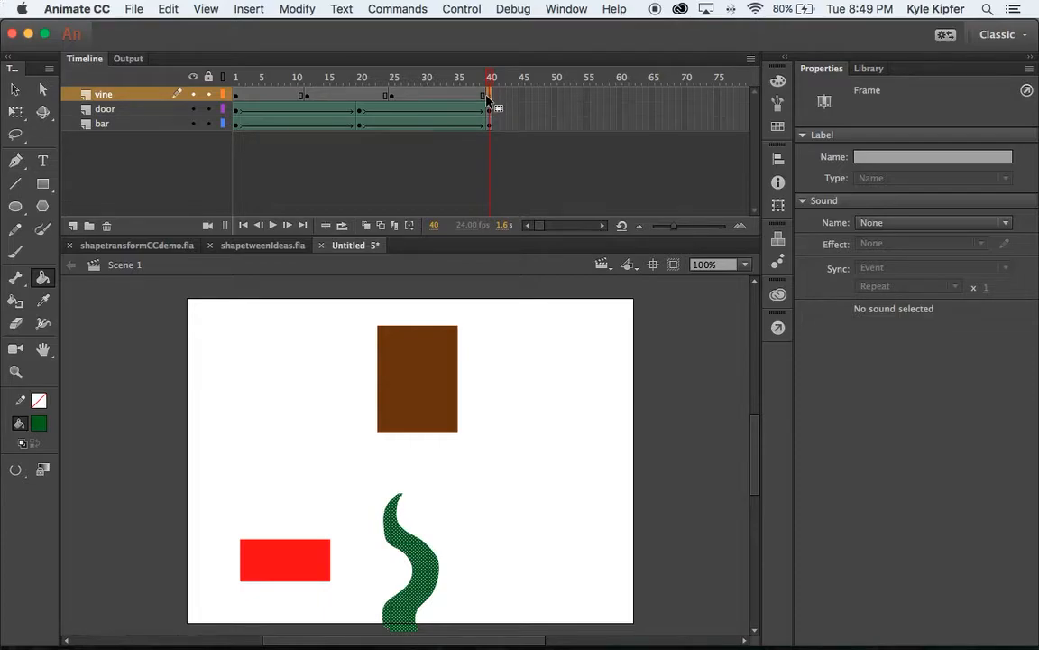
At frame 12, warp the vine with the Envelope modifier so its upper bend bulges further left and its inner side curves inward
left_click(308, 96)
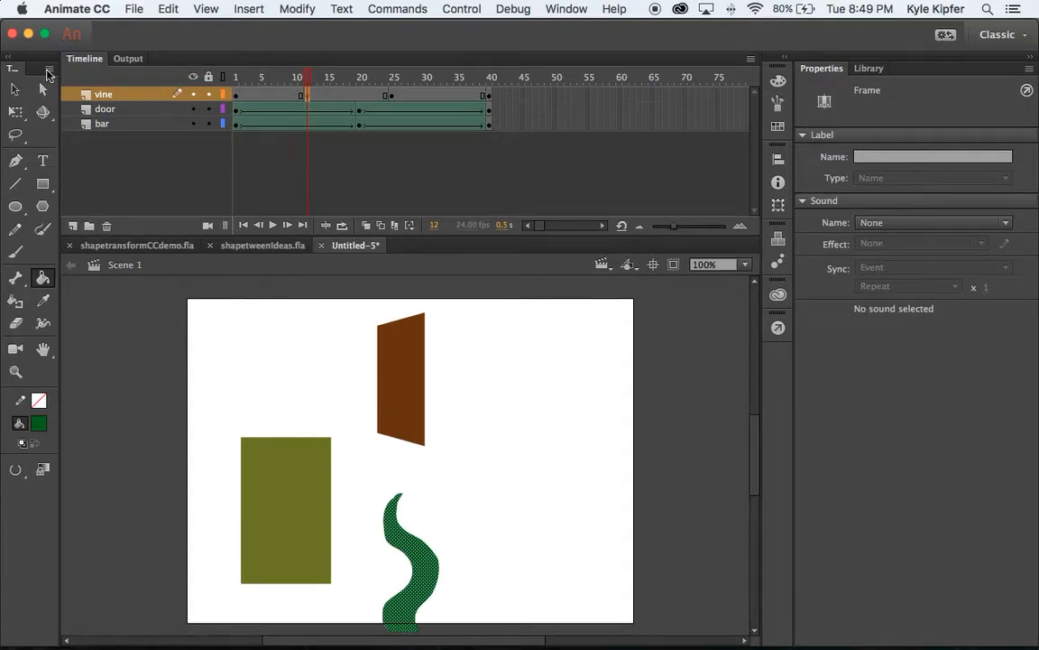
left_click(15, 112)
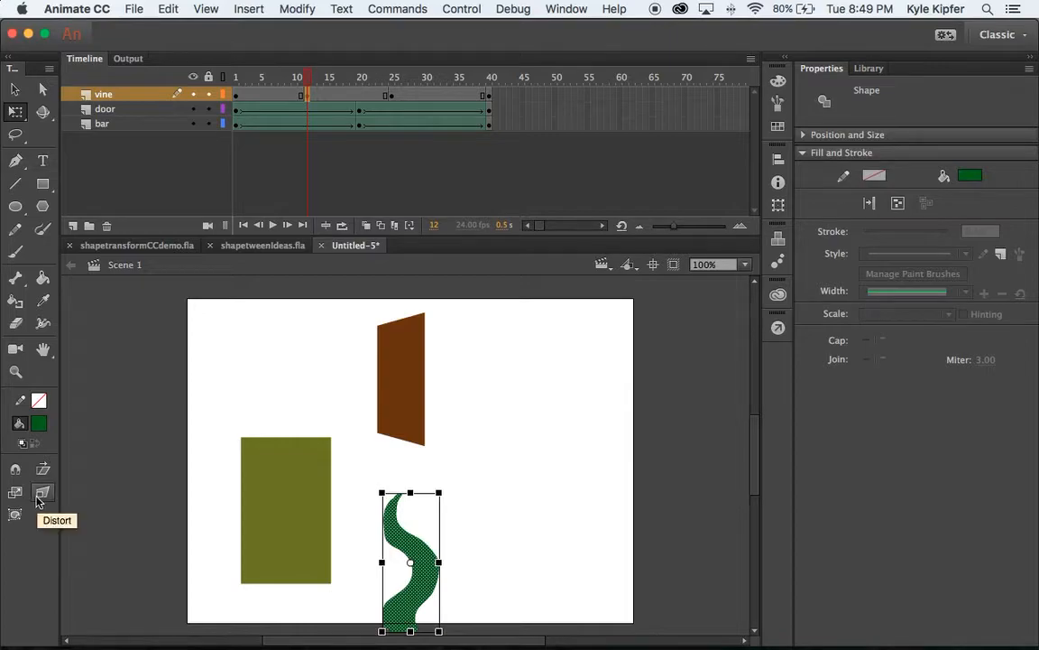
left_click(15, 514)
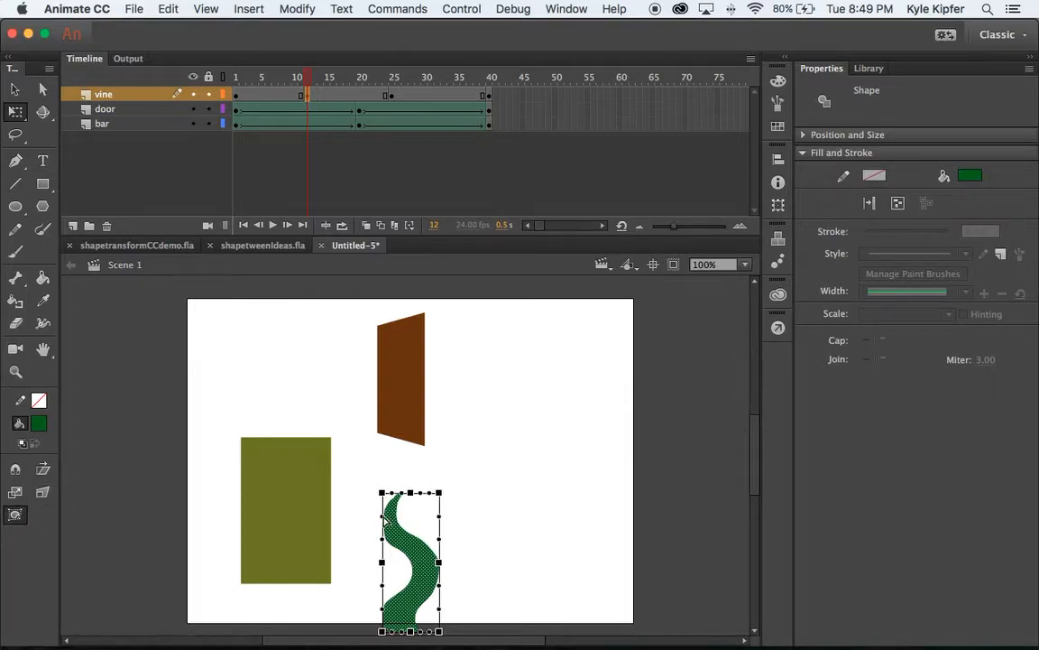
left_click_drag(384, 519, 363, 515)
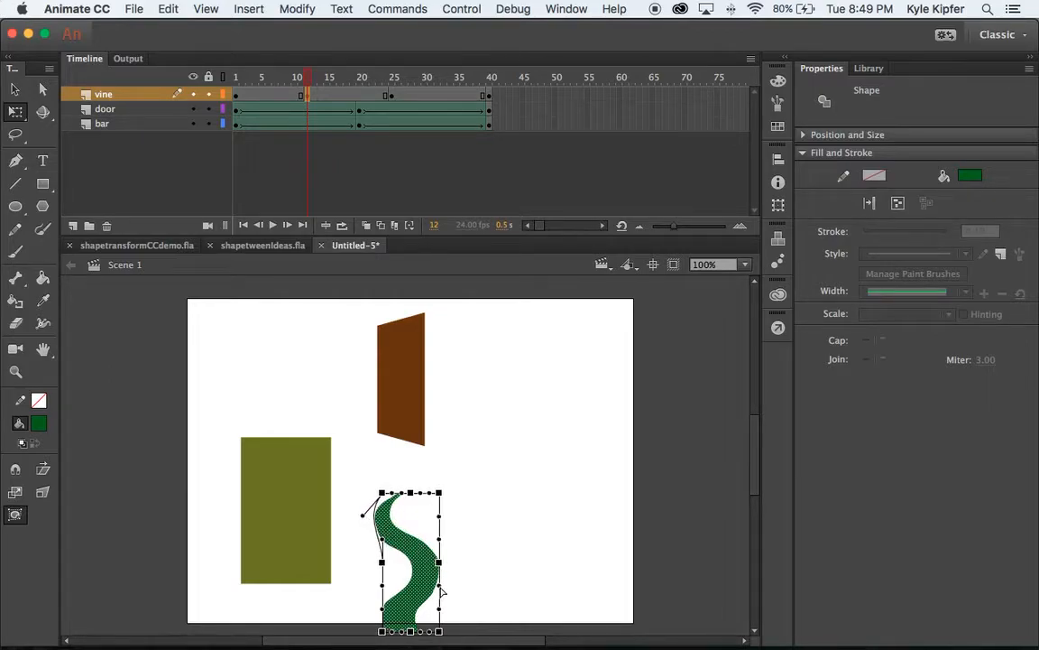
left_click_drag(383, 585, 403, 577)
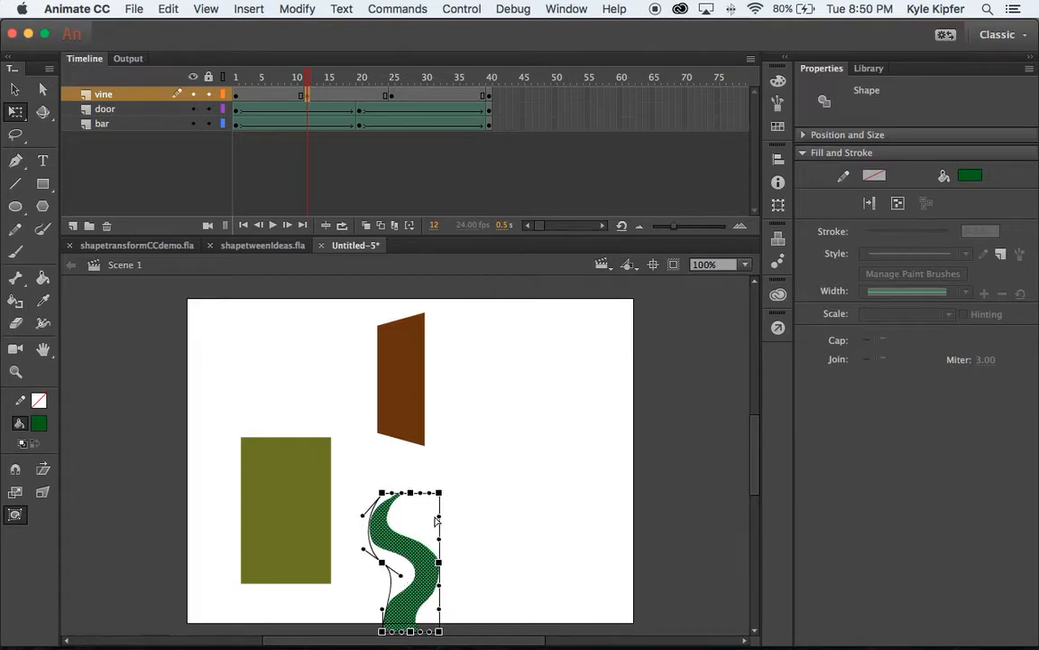
left_click_drag(441, 522, 411, 530)
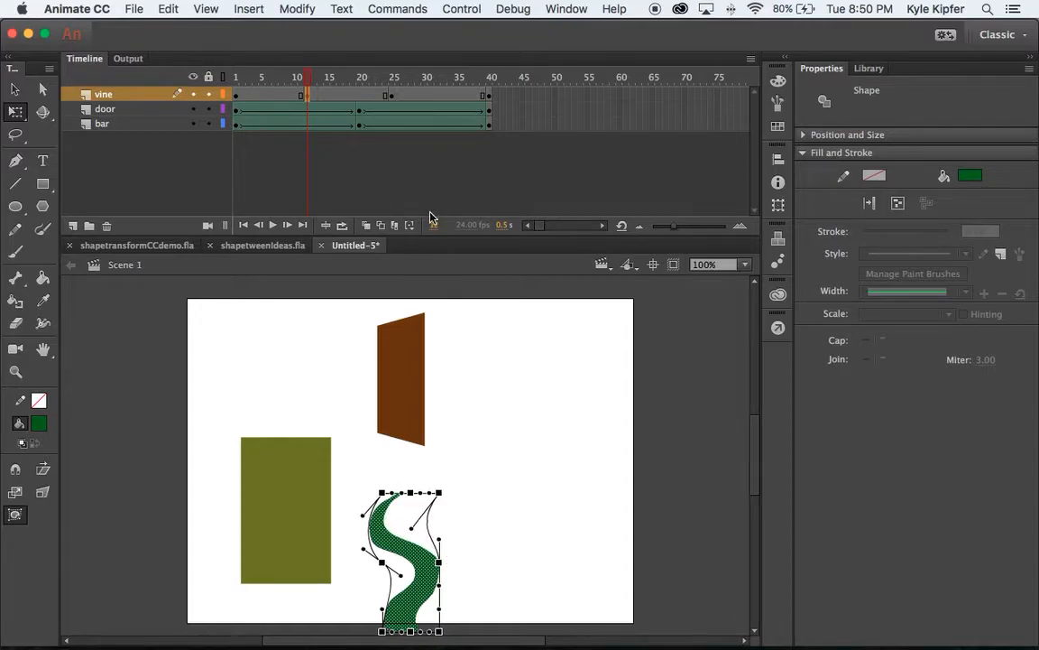
At frame 25, envelope-warp the vine more strongly, pushing its upper bend left and thinner, its middle bend right and its base left
left_click(394, 94)
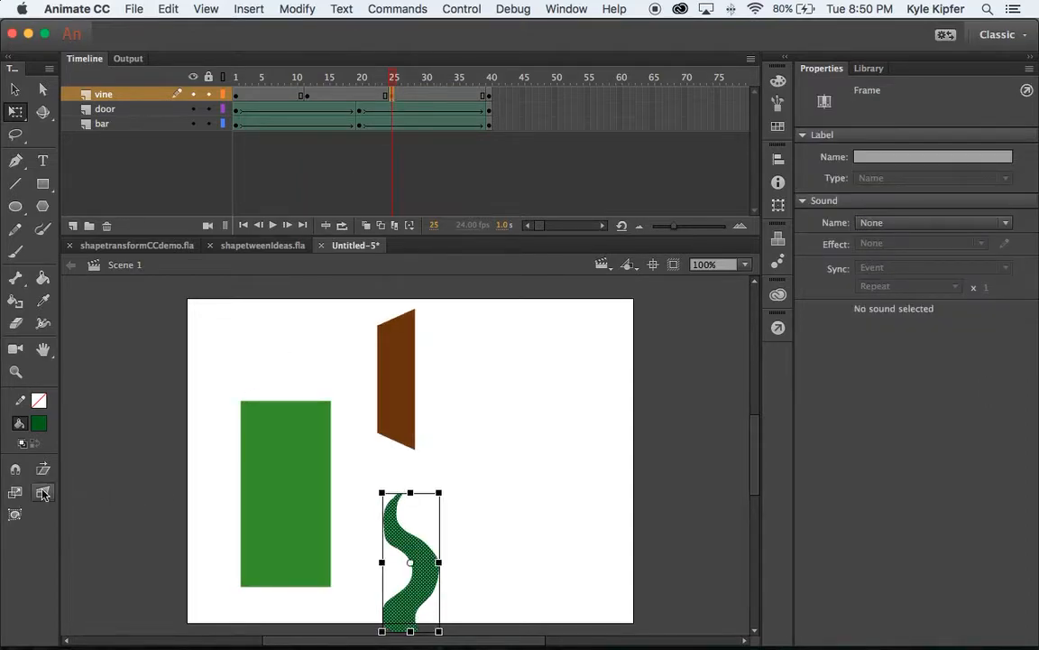
left_click(15, 514)
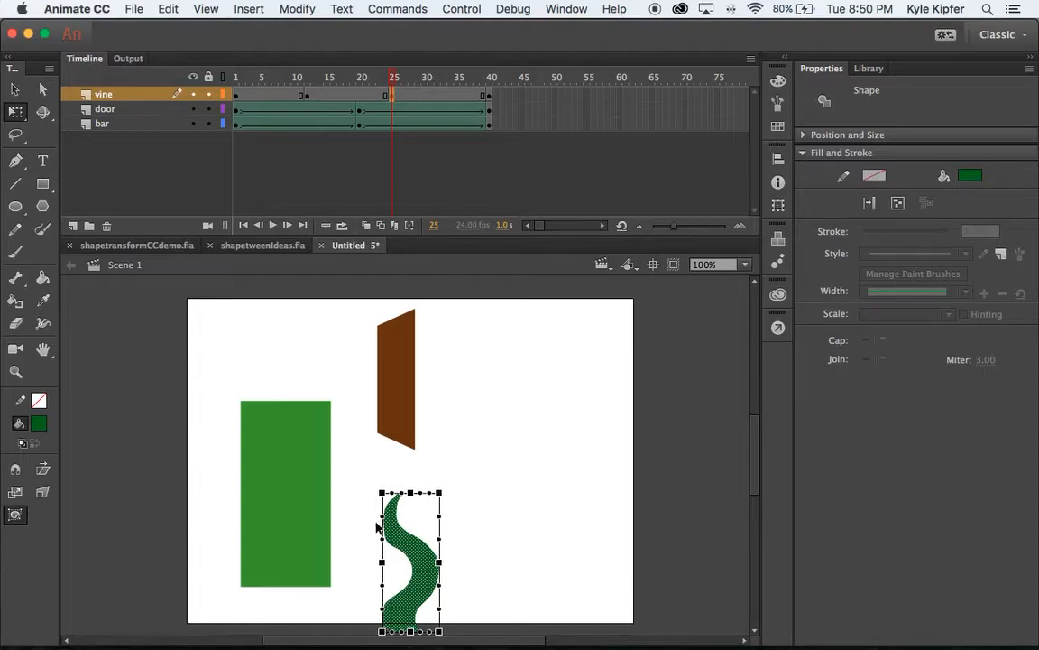
left_click_drag(385, 519, 359, 510)
left_click_drag(348, 494, 360, 517)
left_click_drag(442, 521, 377, 520)
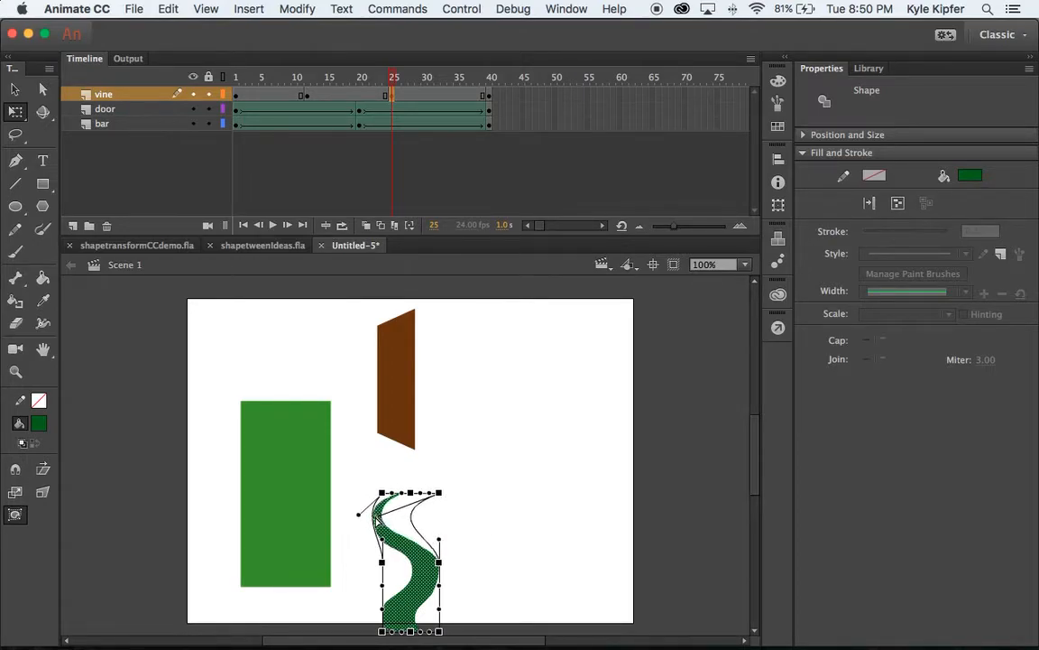
left_click_drag(439, 585, 462, 582)
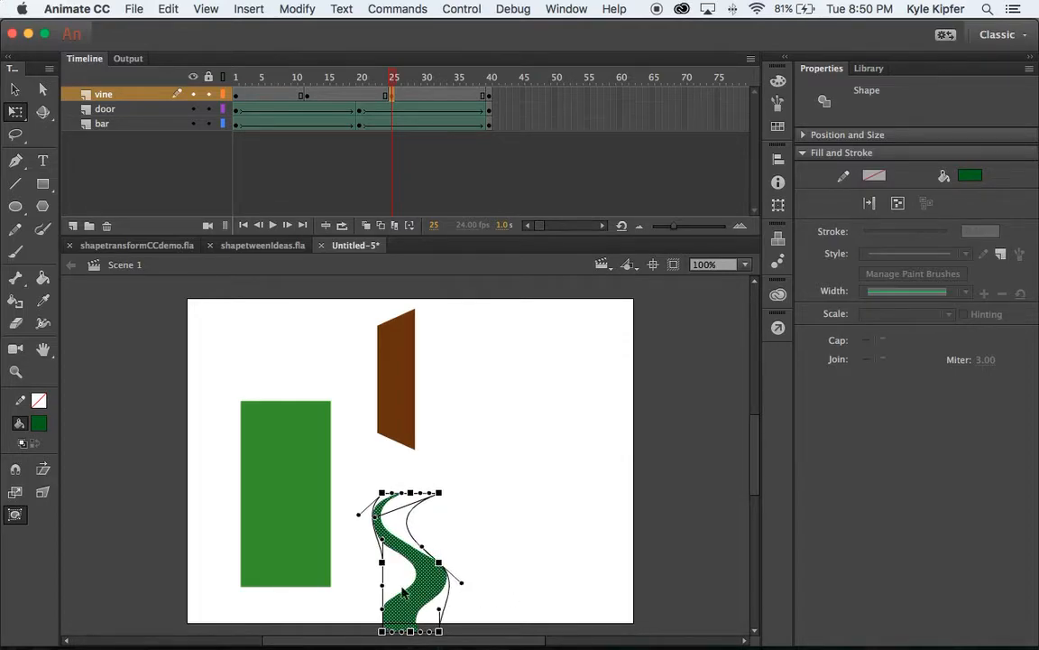
left_click_drag(388, 591, 400, 585)
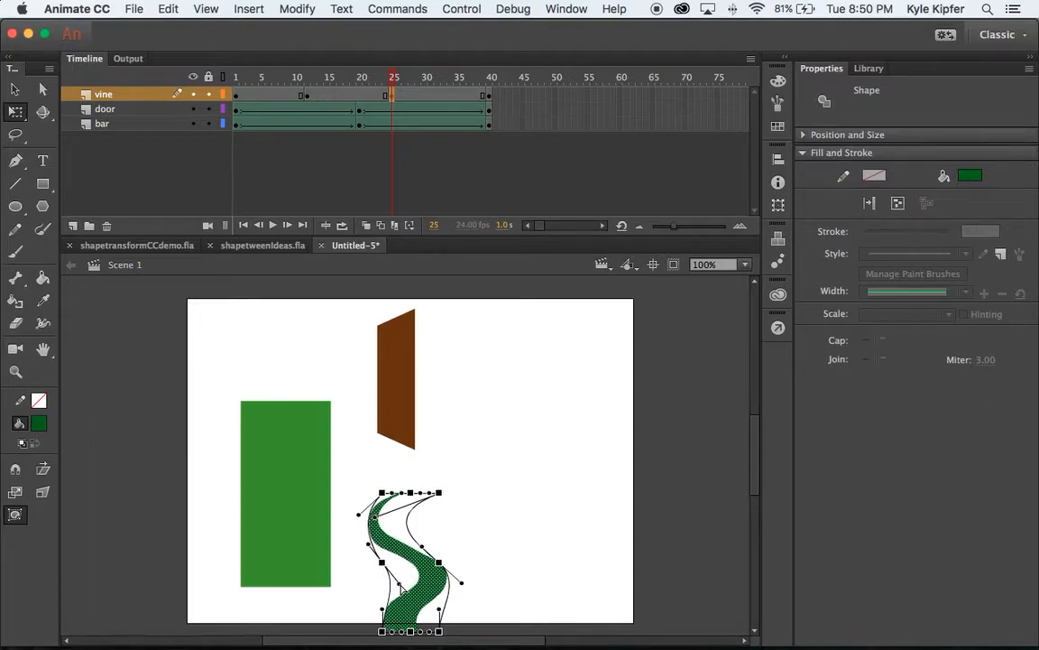
left_click_drag(380, 612, 356, 603)
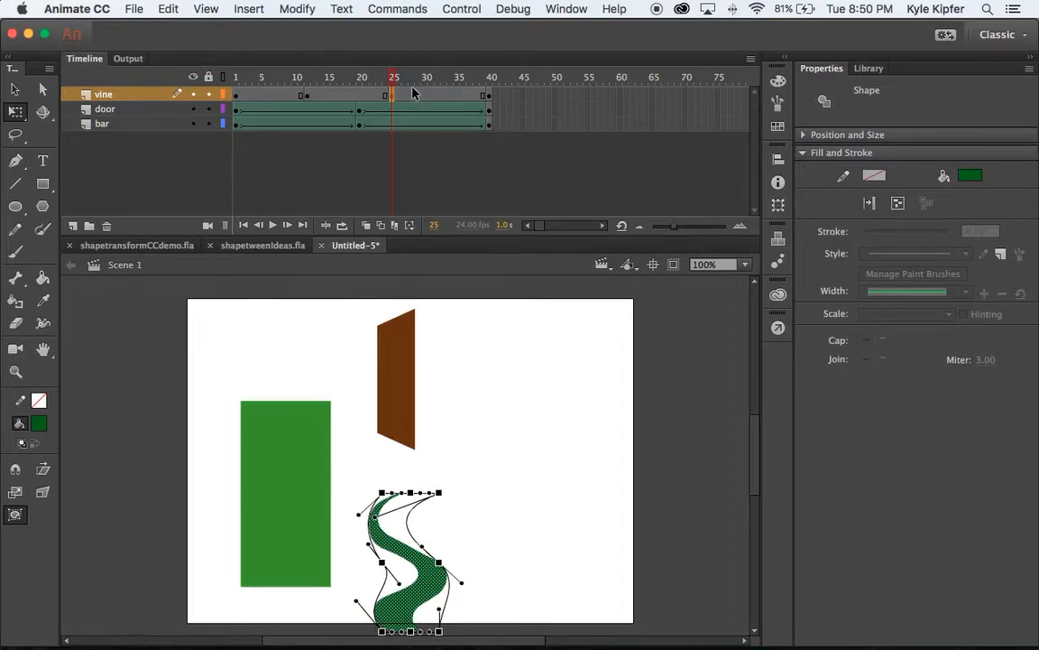
Deselect the Free Transform tool and create a shape tween between the vine layer's keyframes at frames 1 and 12
left_click(267, 96)
left_click_drag(352, 98, 444, 96)
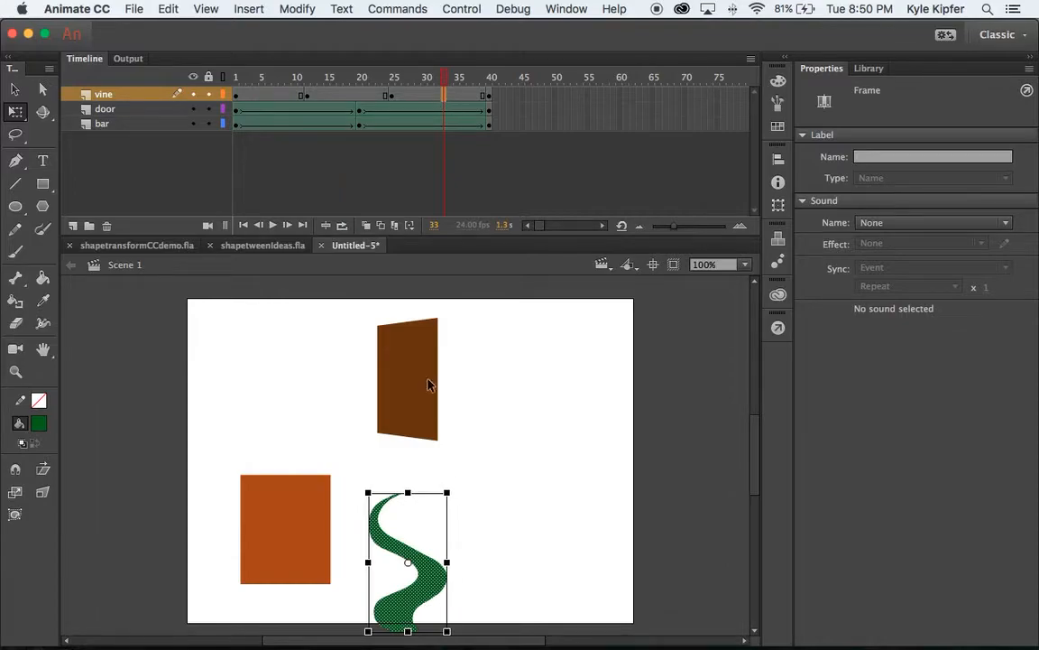
key("Escape")
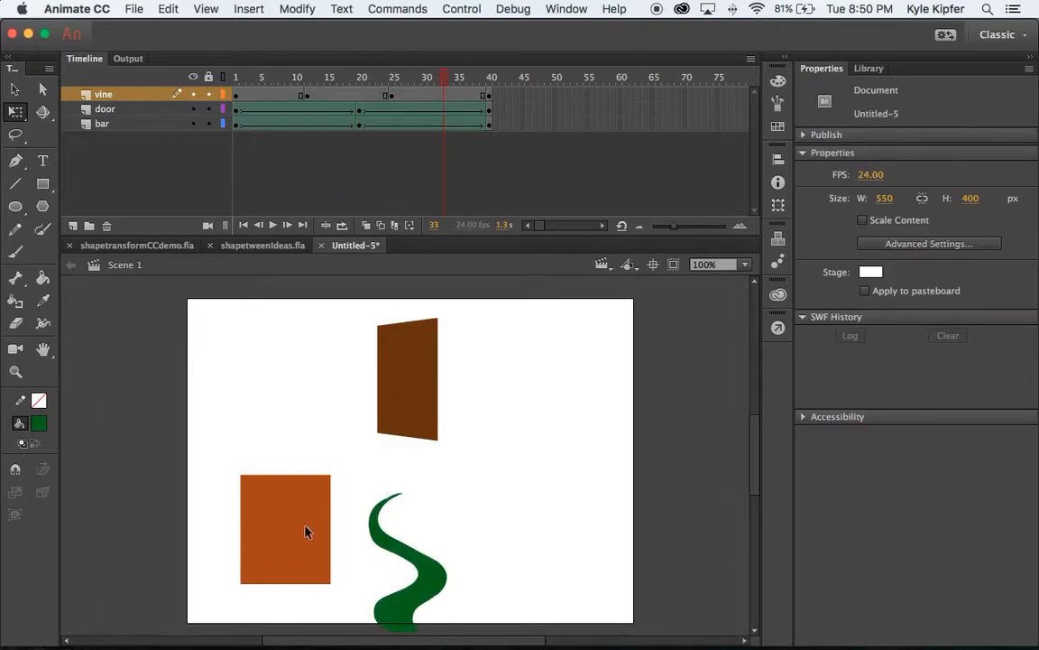
left_click(395, 537)
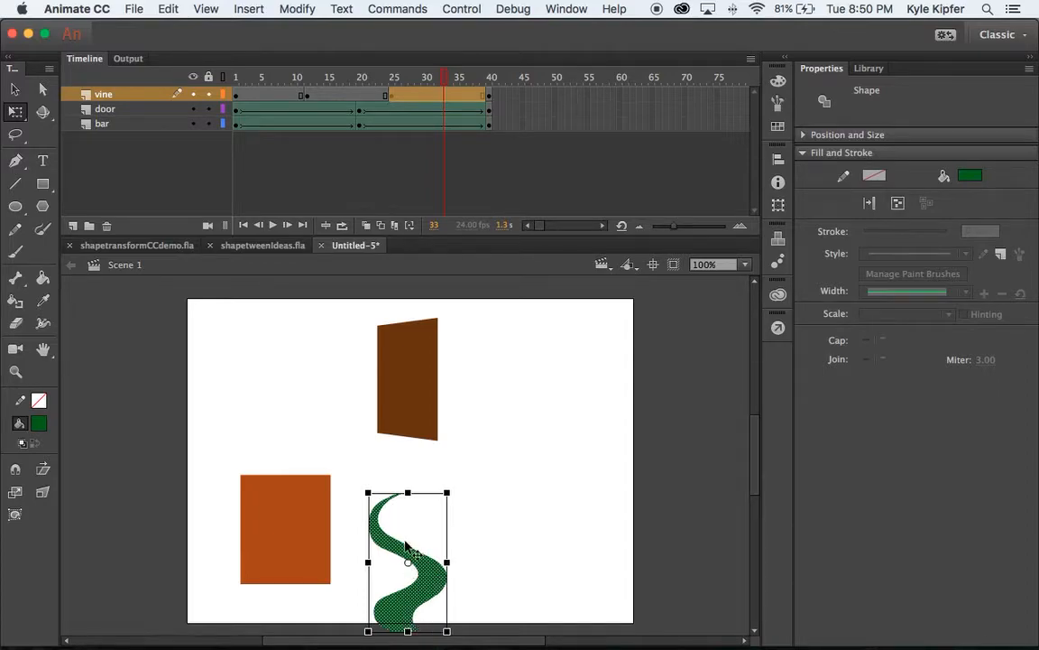
left_click(15, 88)
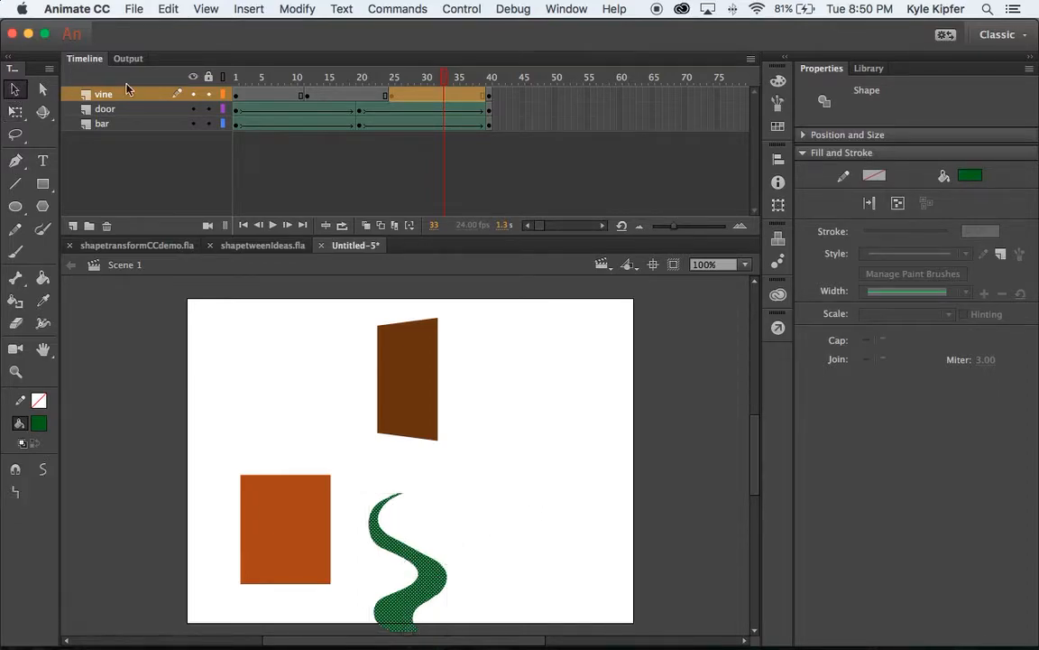
left_click(256, 95)
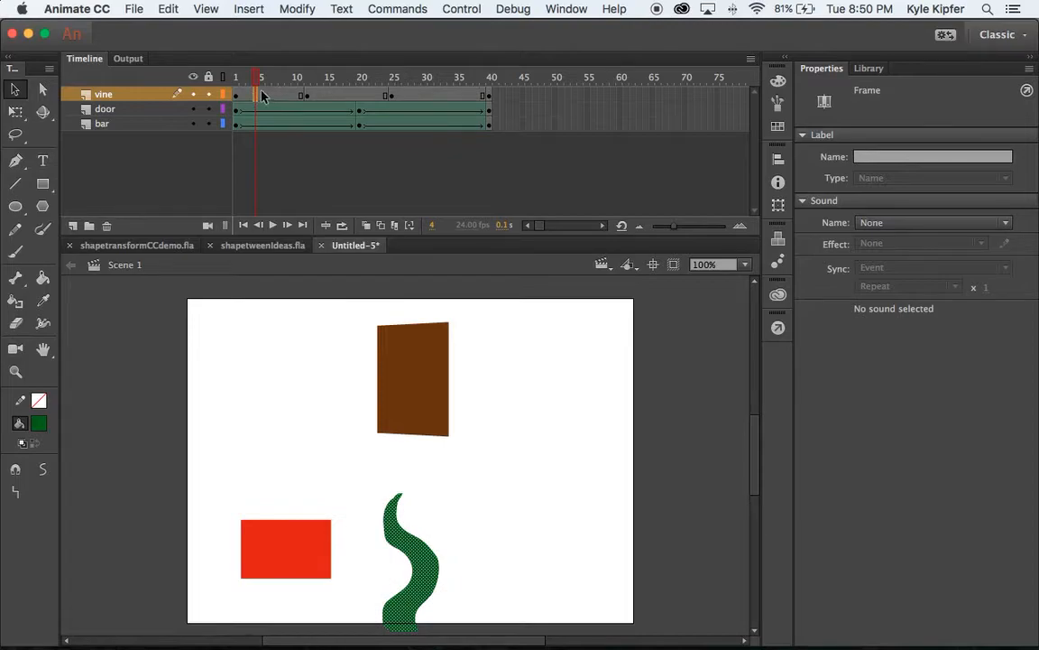
right_click(261, 95)
left_click(287, 122)
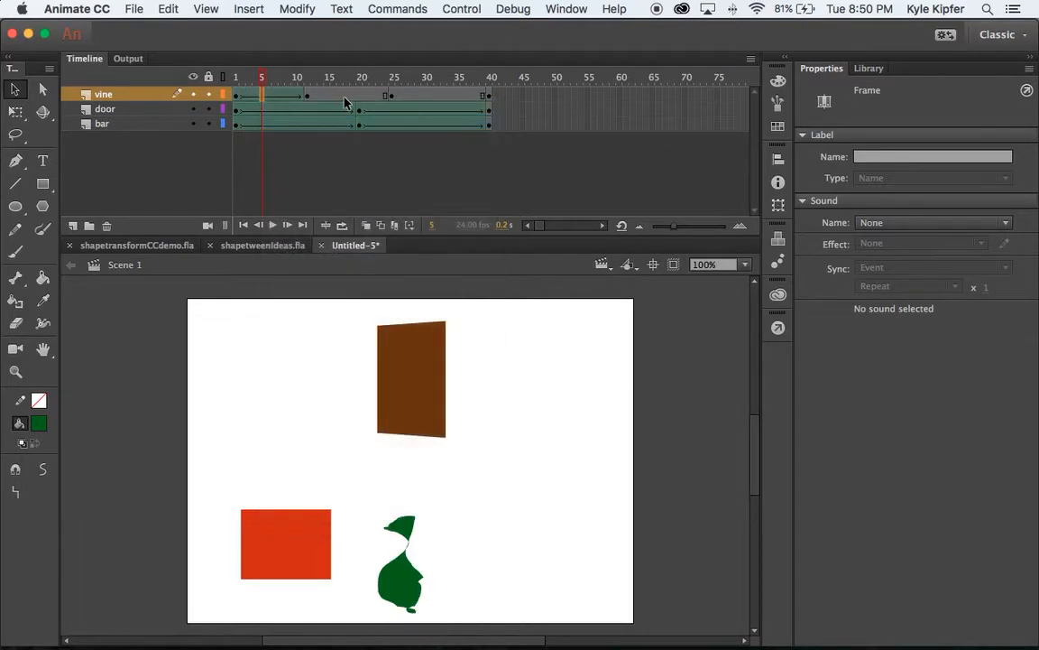
Create shape tweens on the vine layer's remaining spans, from frame 12 to 25 and from frame 25 to 40
left_click_drag(262, 81, 325, 83)
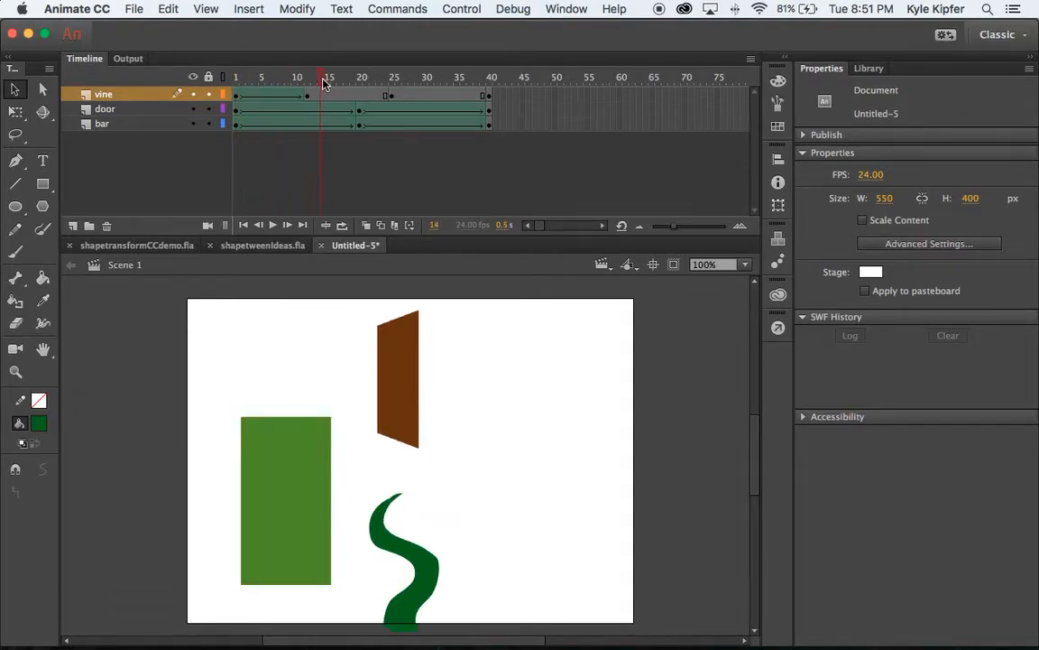
right_click(342, 94)
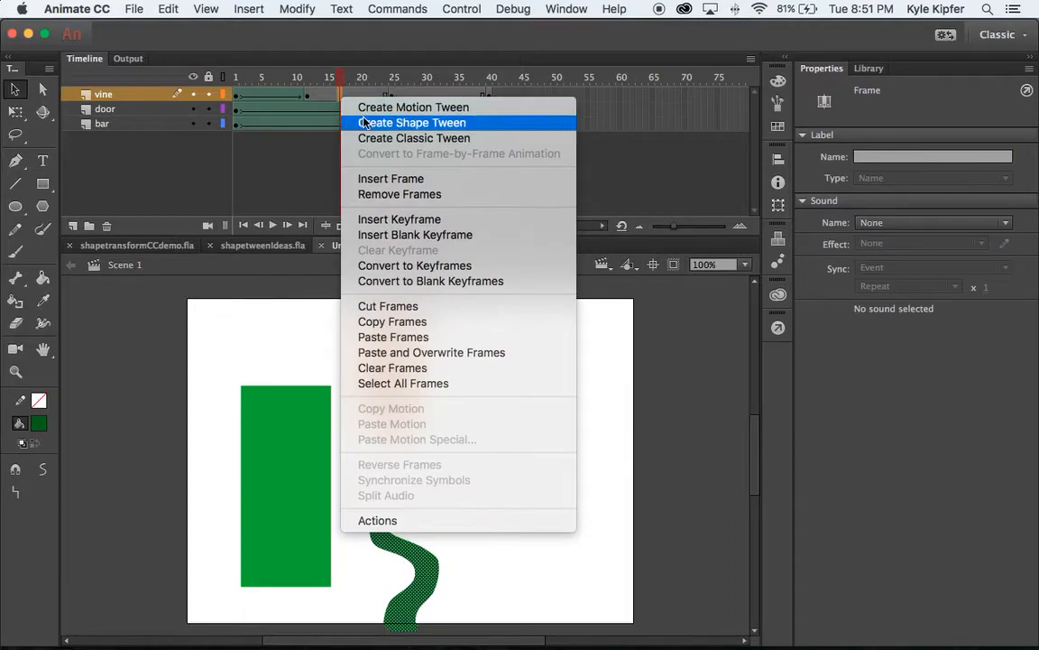
left_click(363, 122)
left_click(301, 79)
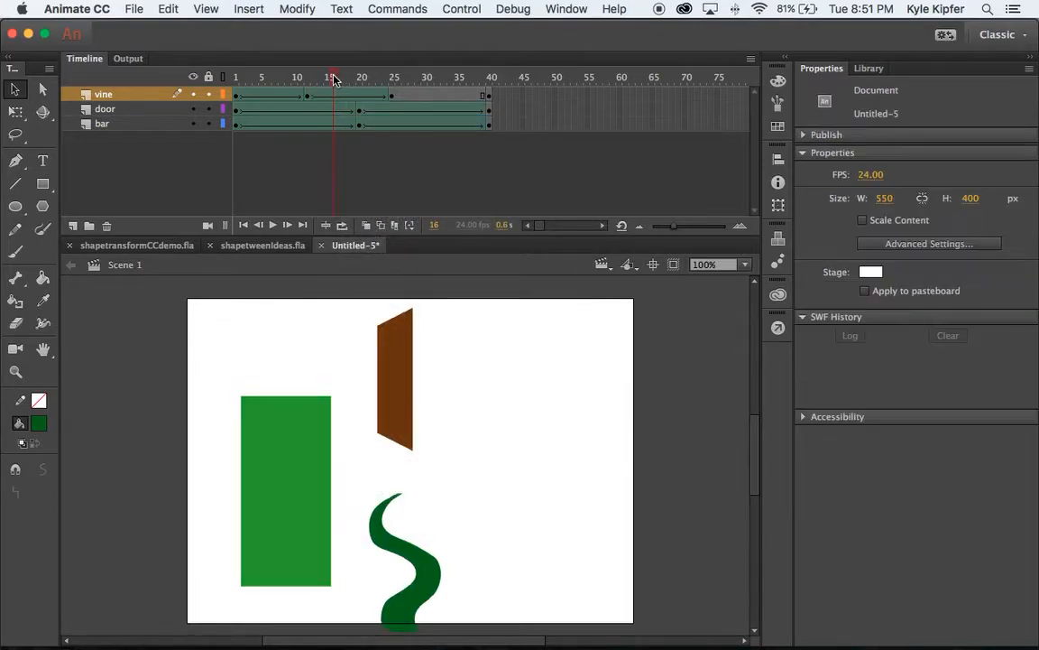
left_click_drag(302, 78, 393, 80)
right_click(433, 101)
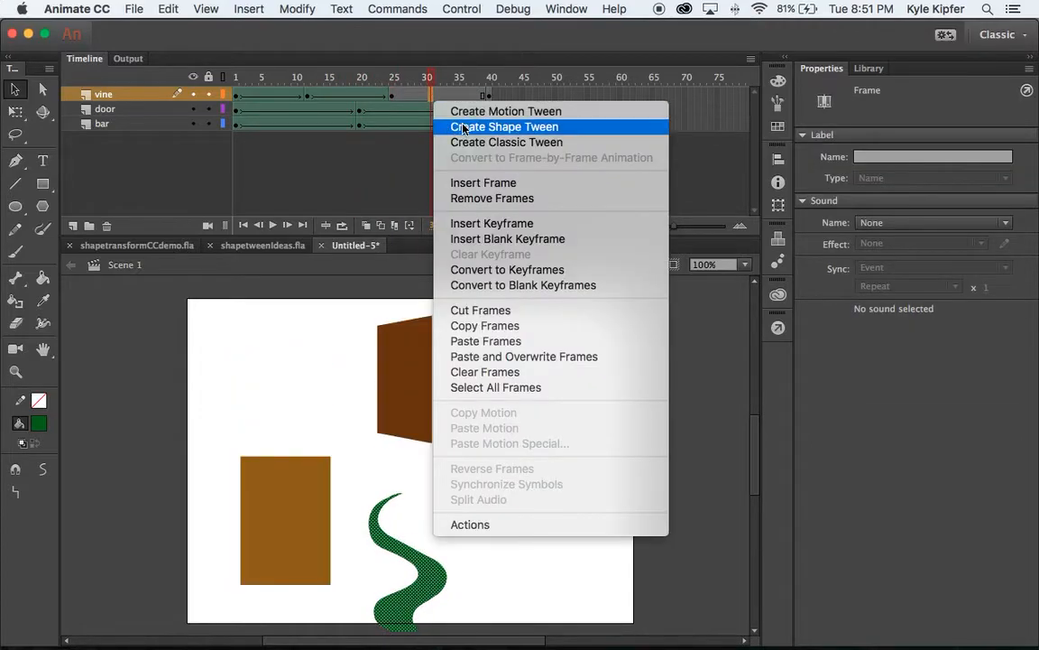
left_click(463, 129)
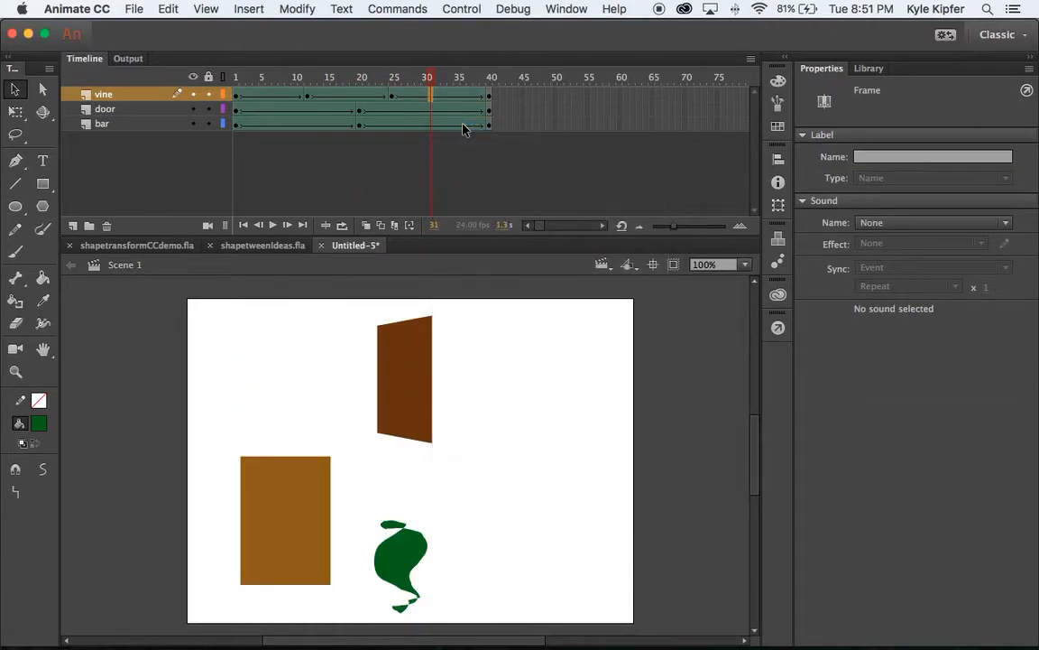
Scrub back through the vine's tweened motion and remove the shape tween starting at frame 1
left_click(432, 79)
left_click_drag(431, 79, 221, 94)
key("F6")
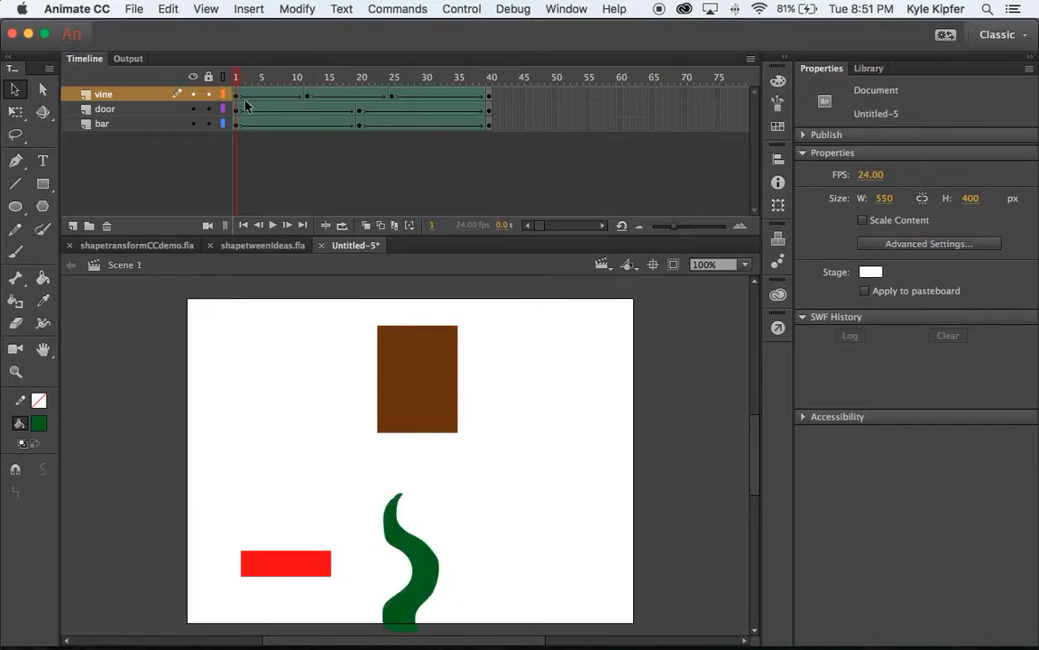
left_click(237, 95)
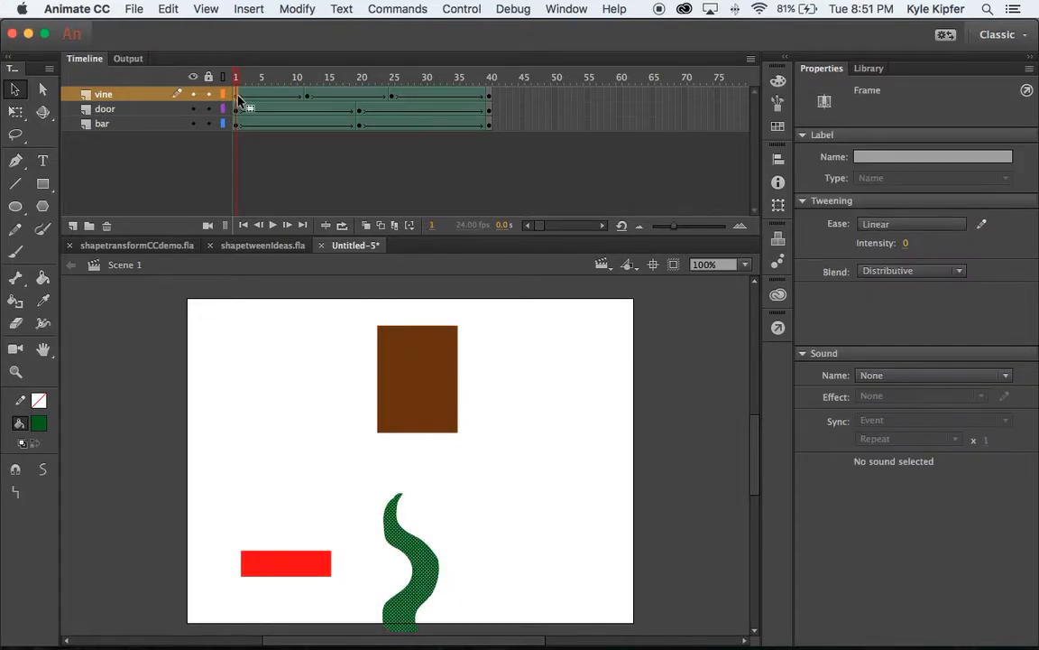
right_click(238, 101)
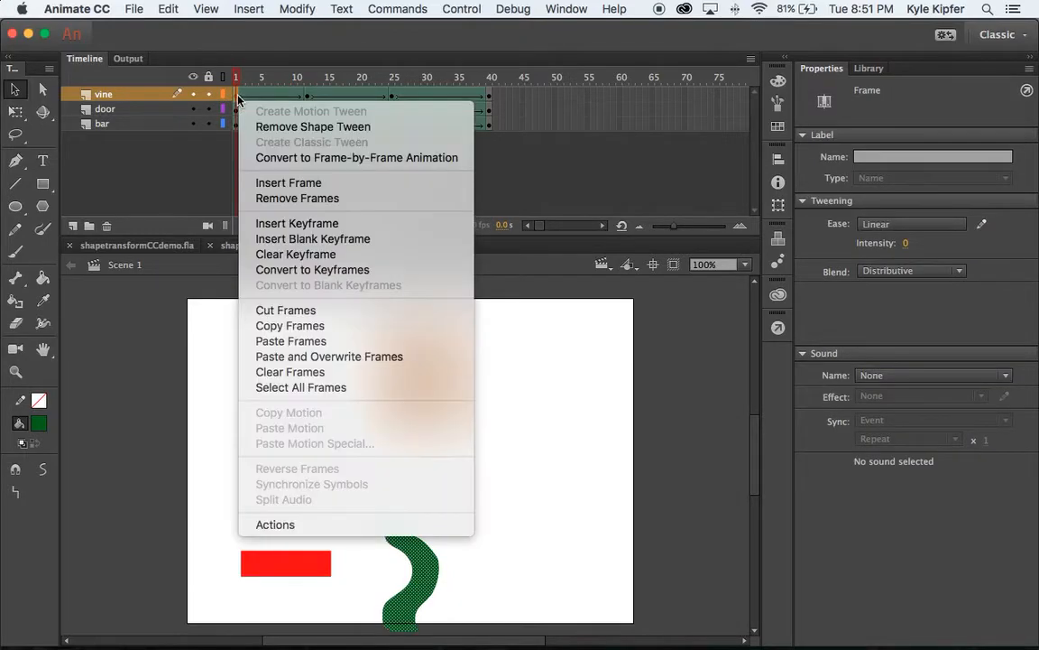
left_click(282, 128)
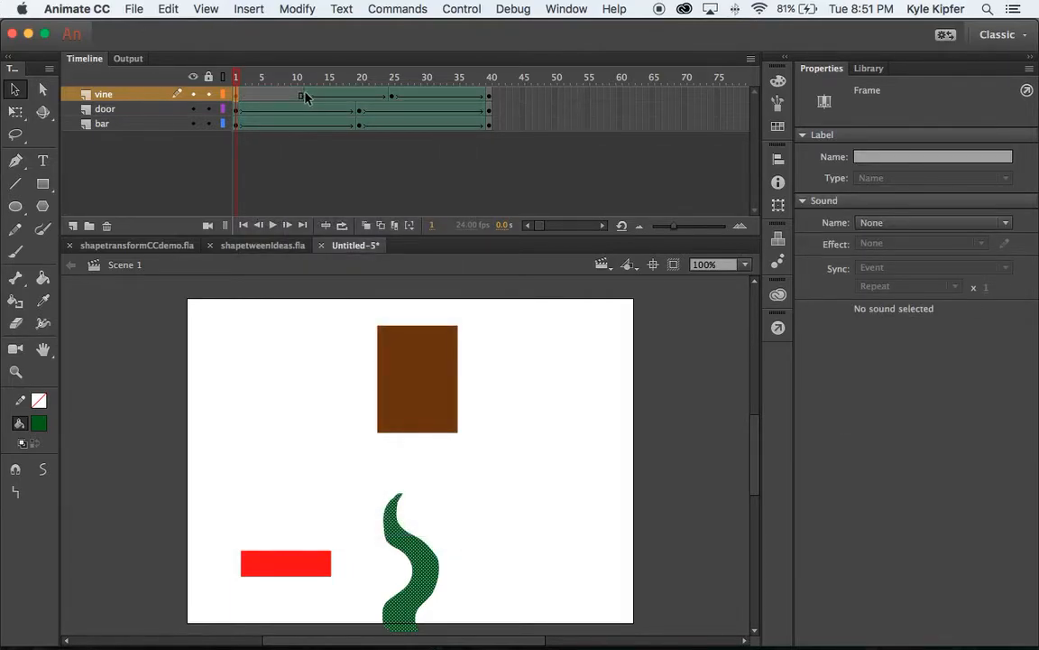
Remove the shape tween starting at frame 25 on the vine layer
left_click(308, 79)
left_click_drag(308, 79, 394, 78)
right_click(394, 98)
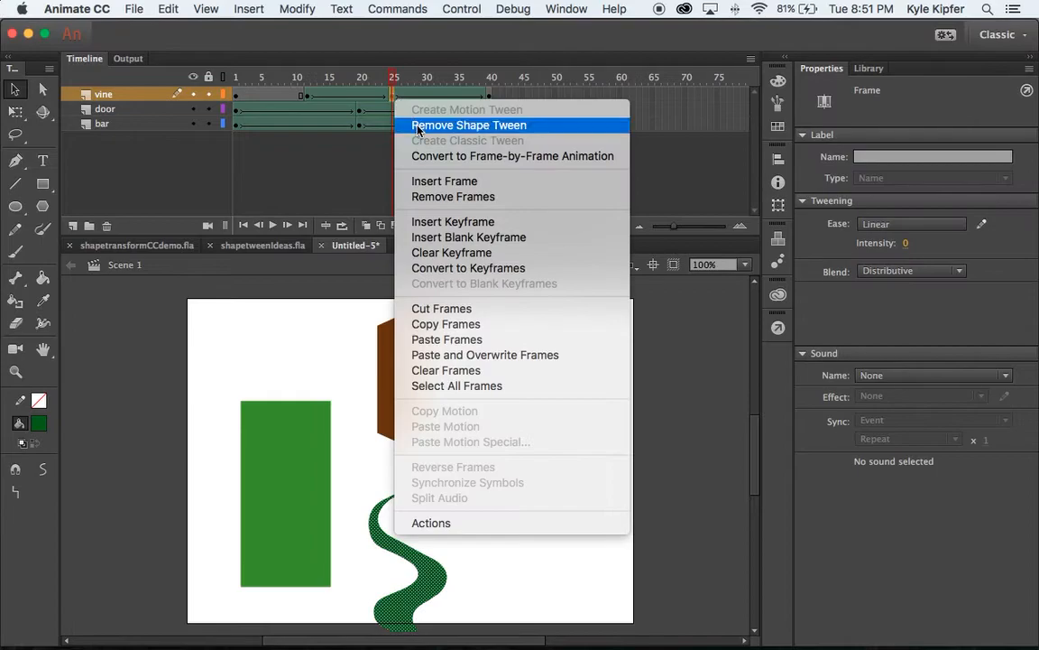
left_click(418, 130)
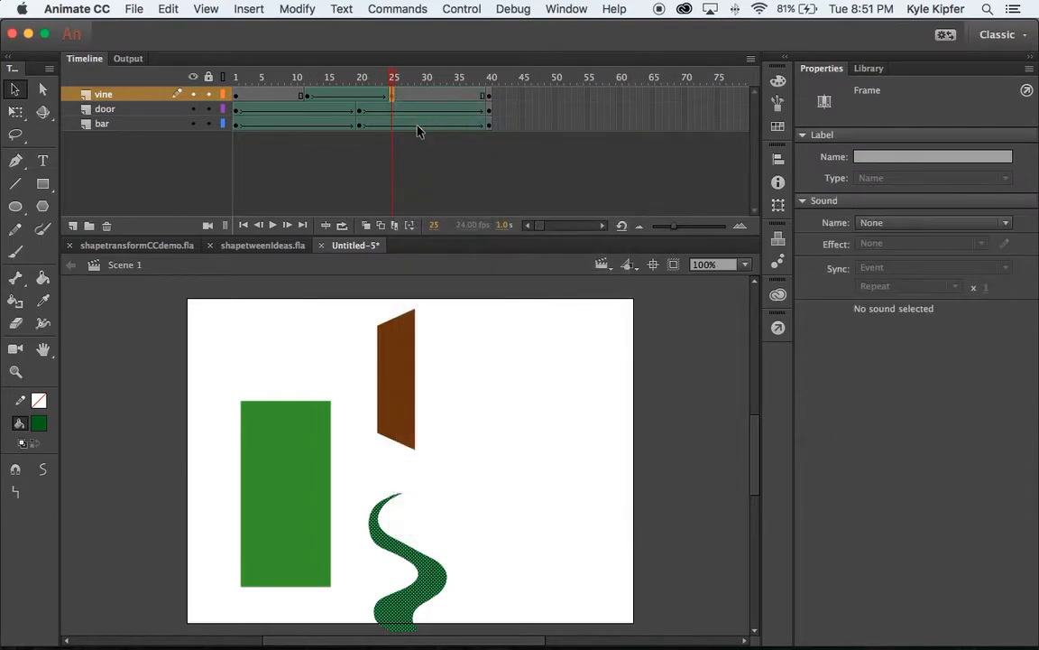
Check the vine at frames 40 and 12, and remove the remaining shape tween between frames 12 and 25
left_click(488, 98)
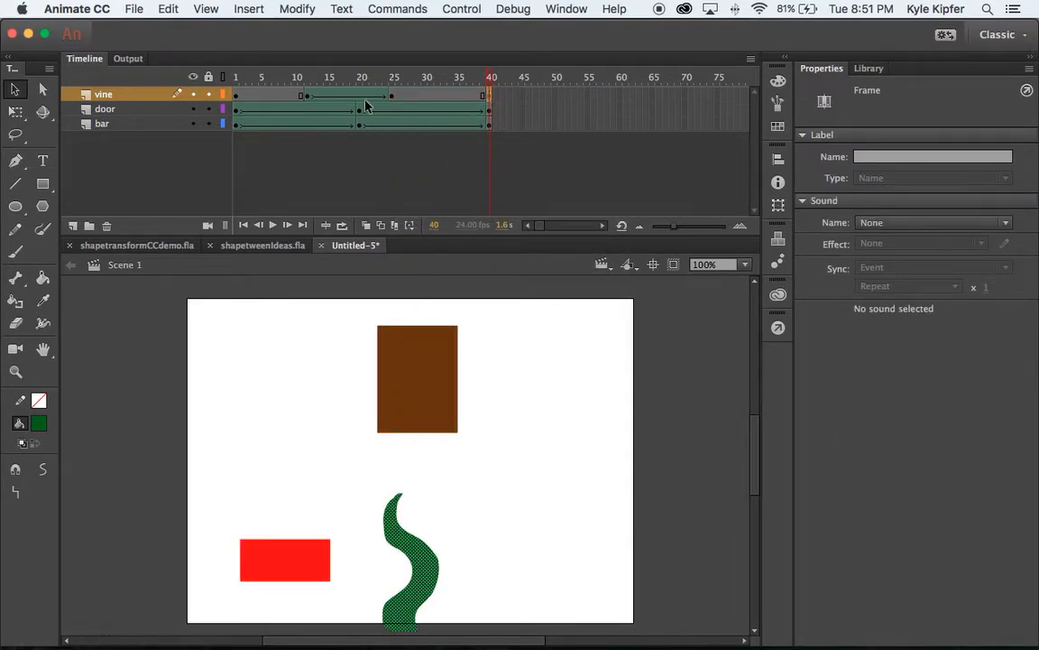
left_click_drag(391, 78, 495, 79)
left_click(490, 96)
left_click(307, 97)
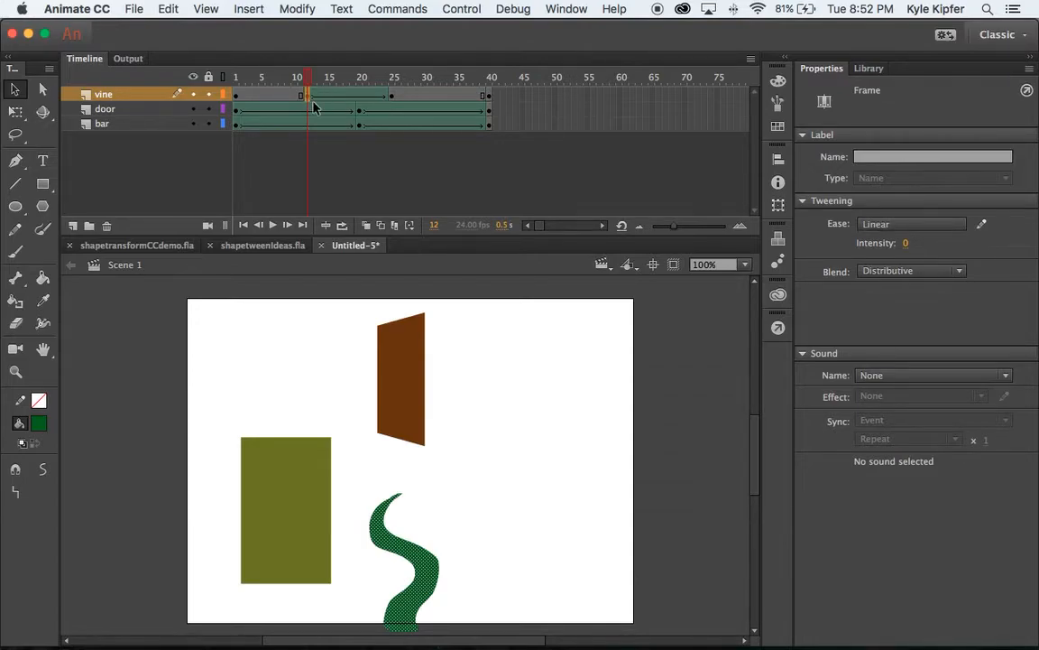
right_click(328, 95)
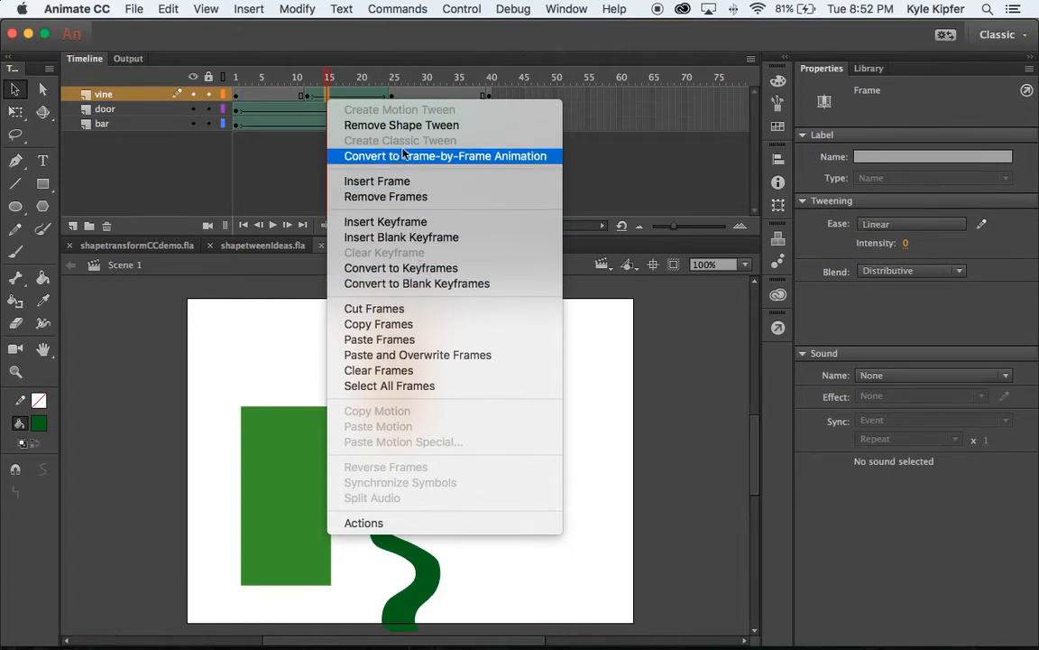
left_click(397, 125)
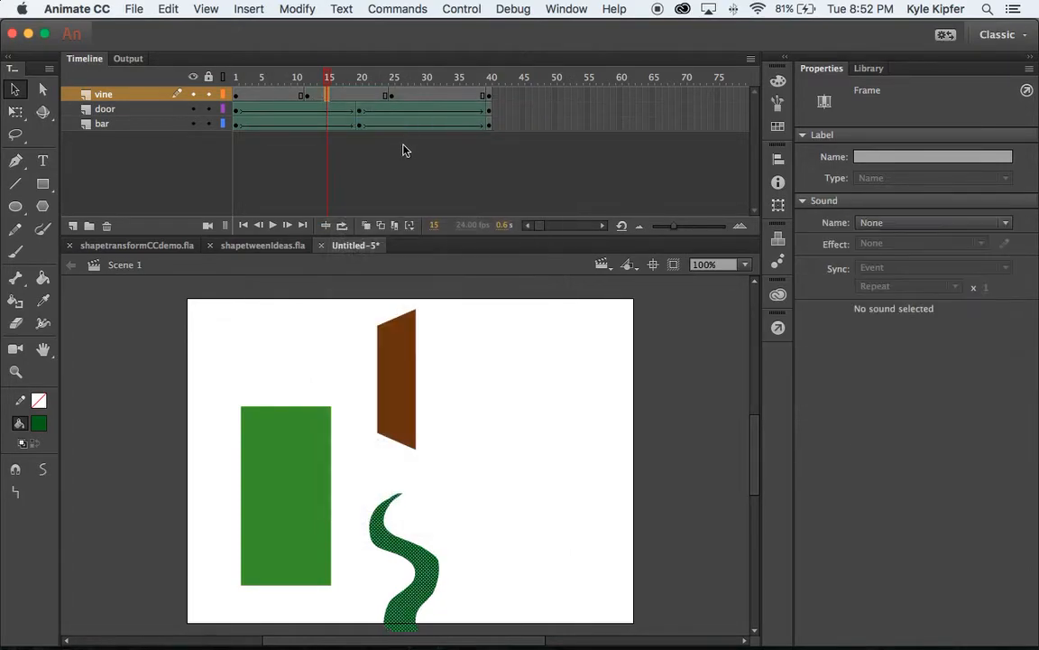
Copy the vine layer's keyframe at frame 12 and paste it onto frame 40 of the same layer
left_click(307, 97)
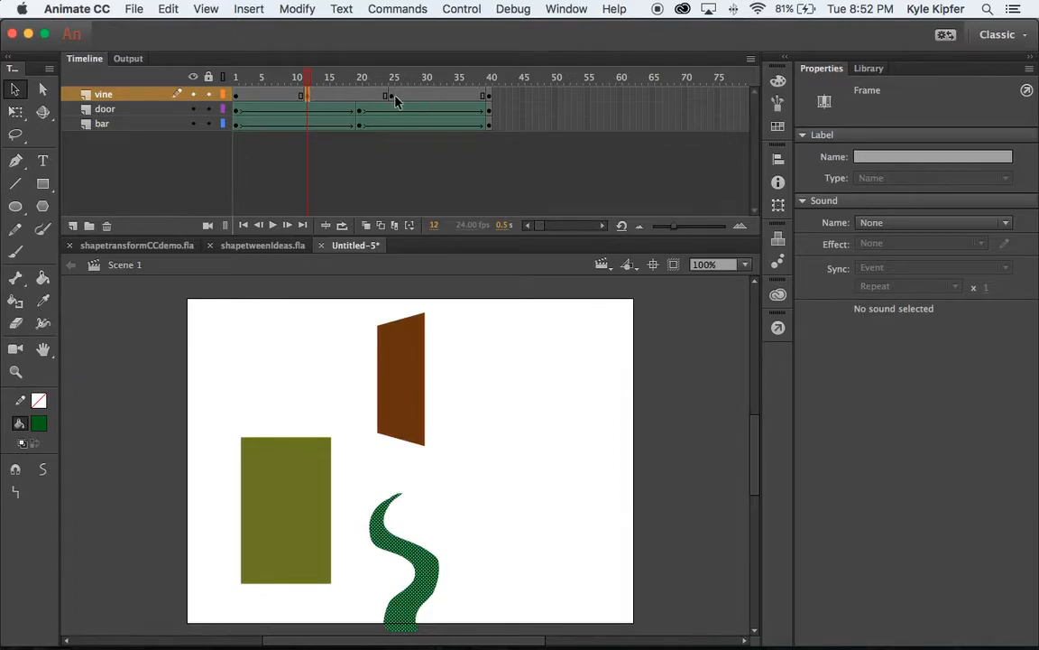
right_click(306, 95)
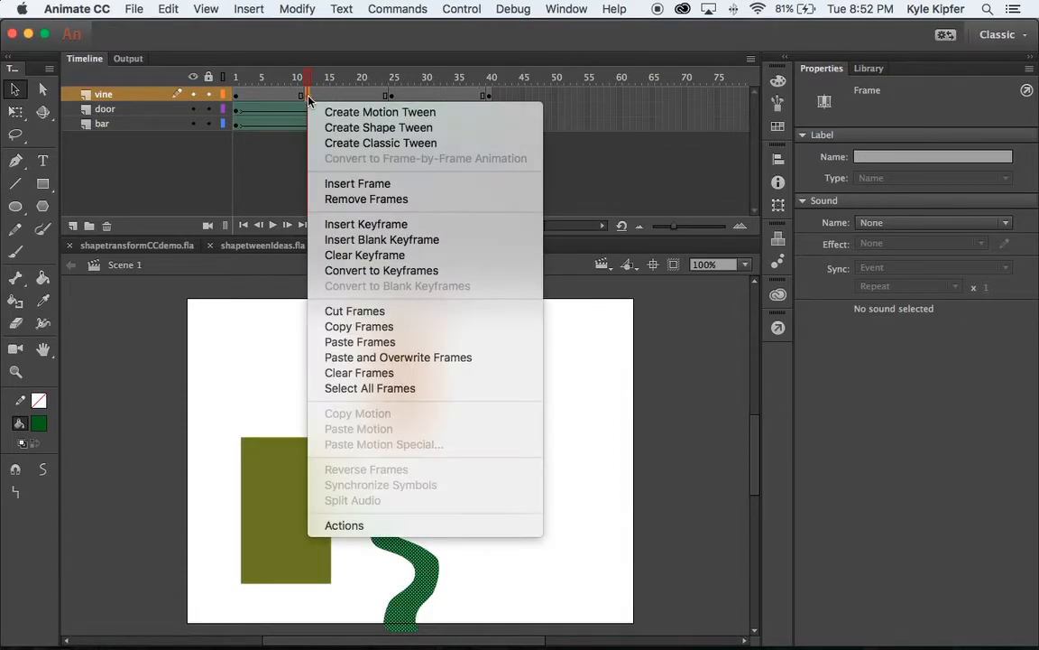
left_click(404, 328)
left_click(488, 95)
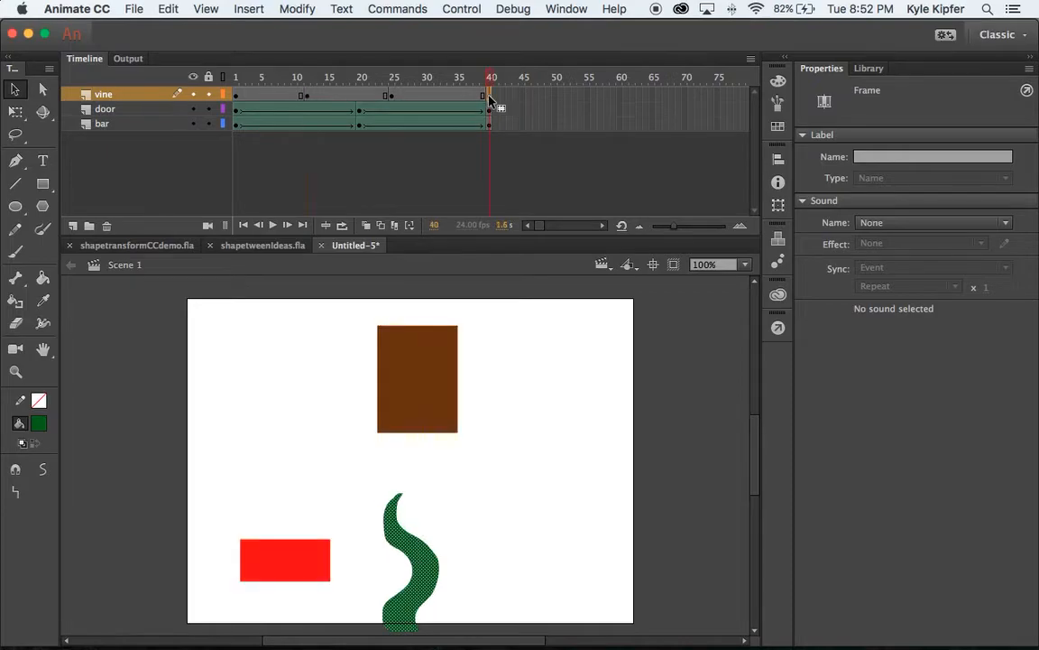
right_click(489, 100)
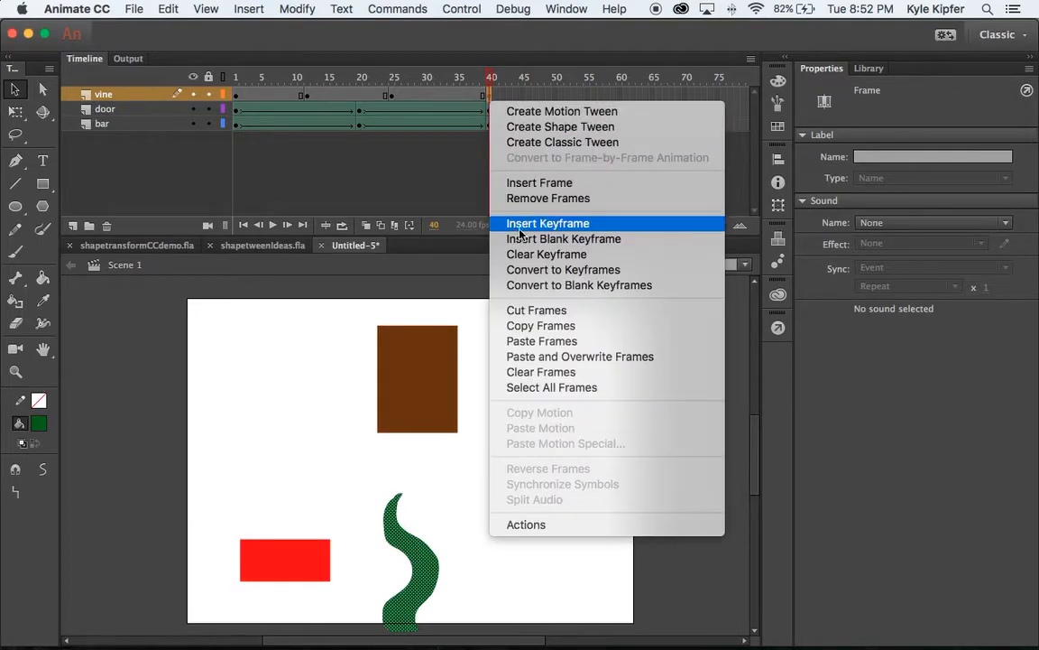
left_click(546, 344)
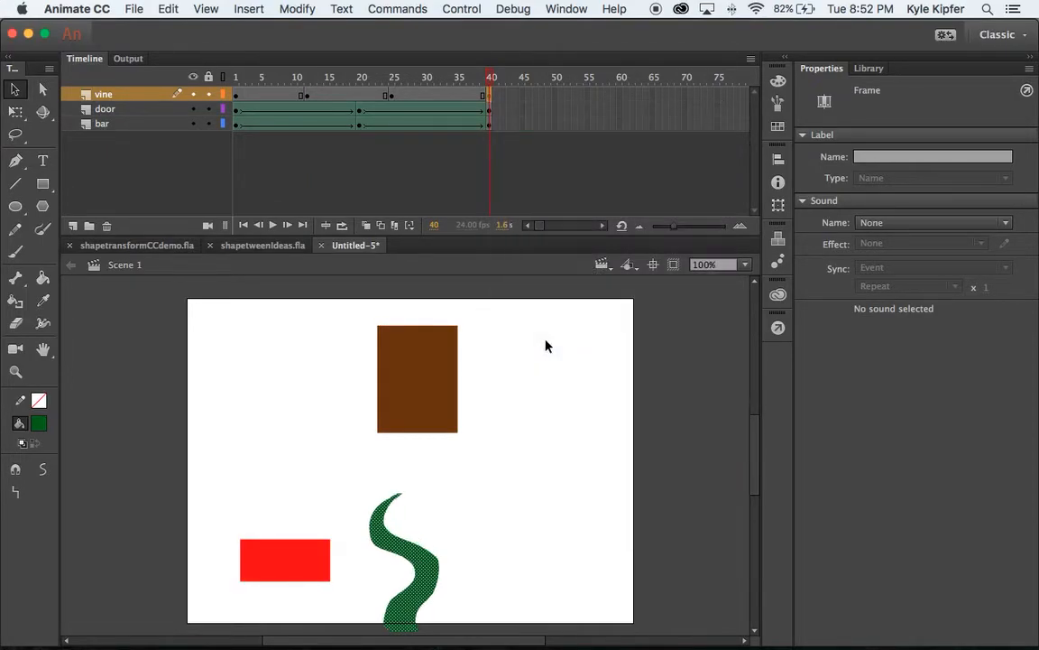
Copy the vine layer's keyframe at frame 25 and paste it onto frame 1 of the same layer
left_click(394, 96)
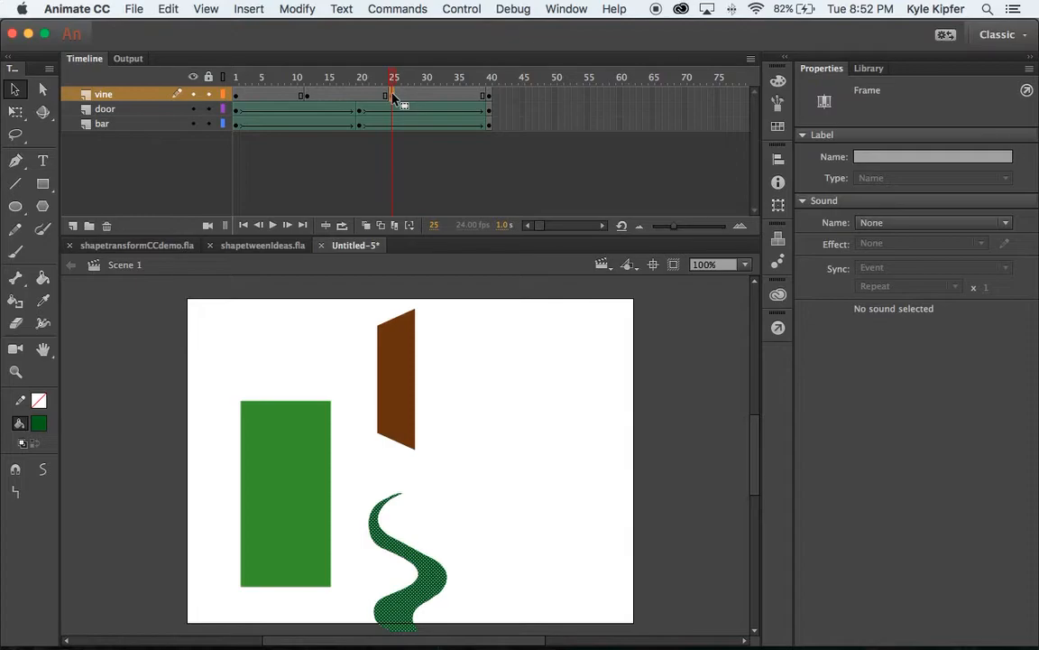
right_click(393, 97)
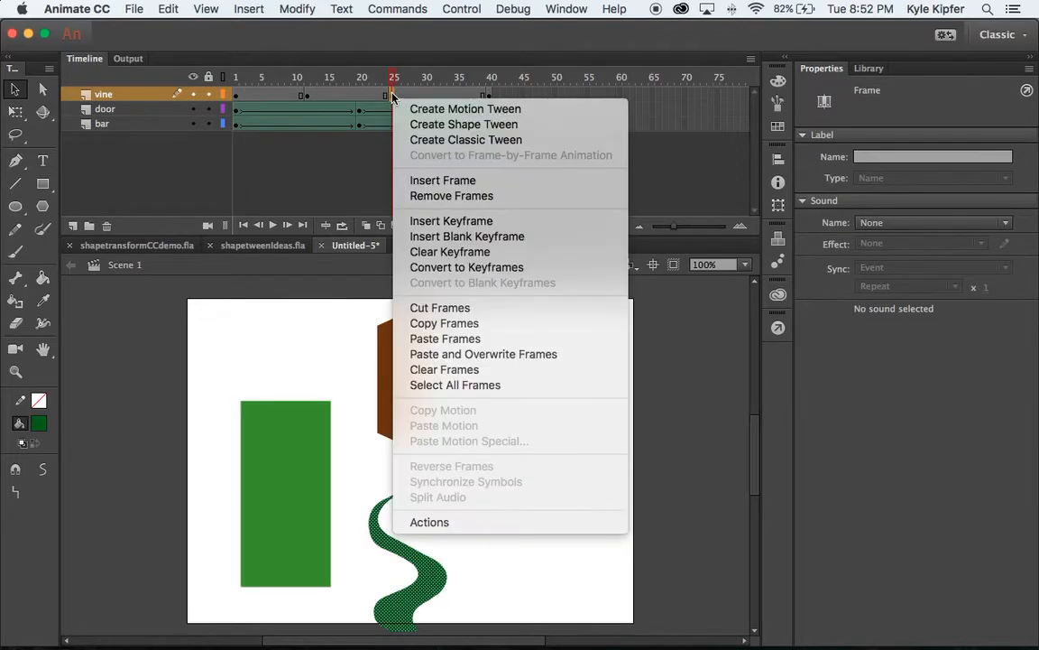
left_click(446, 323)
left_click(237, 97)
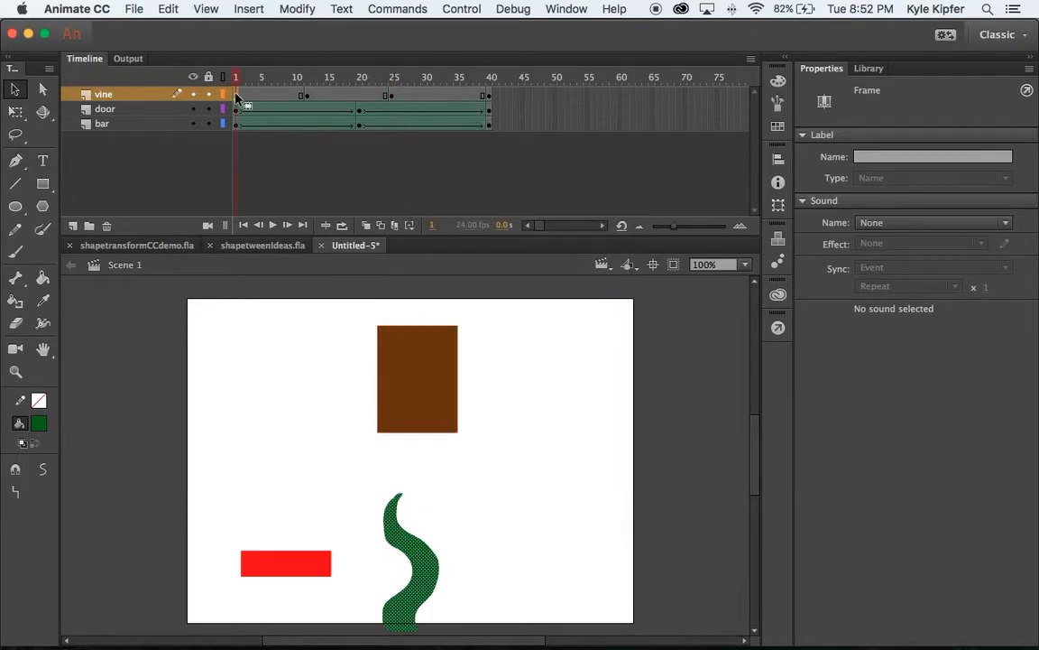
right_click(237, 97)
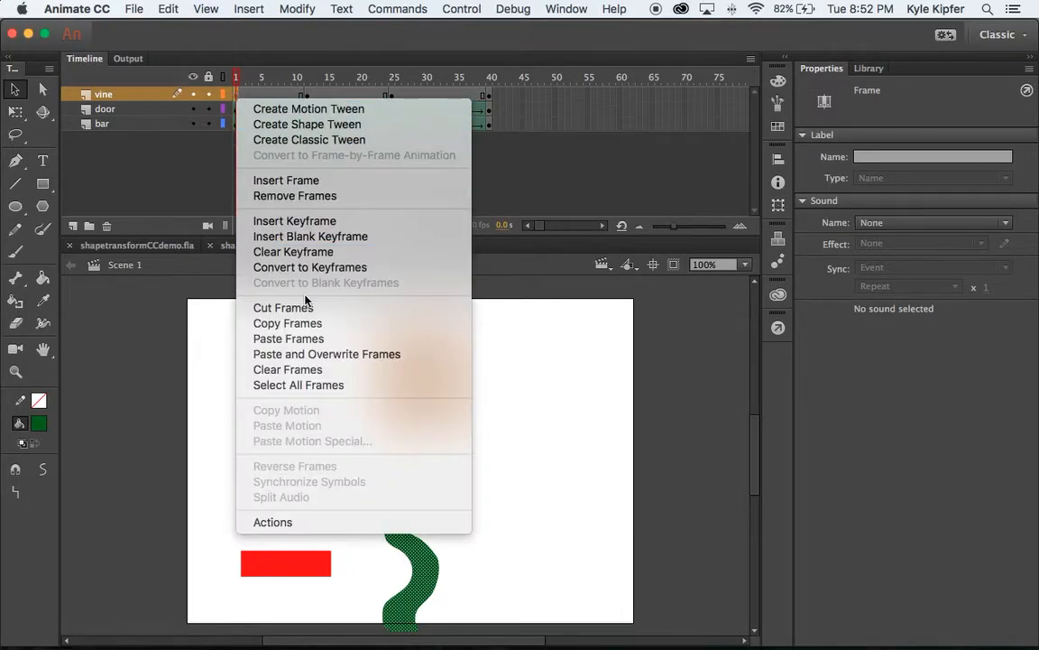
left_click(320, 340)
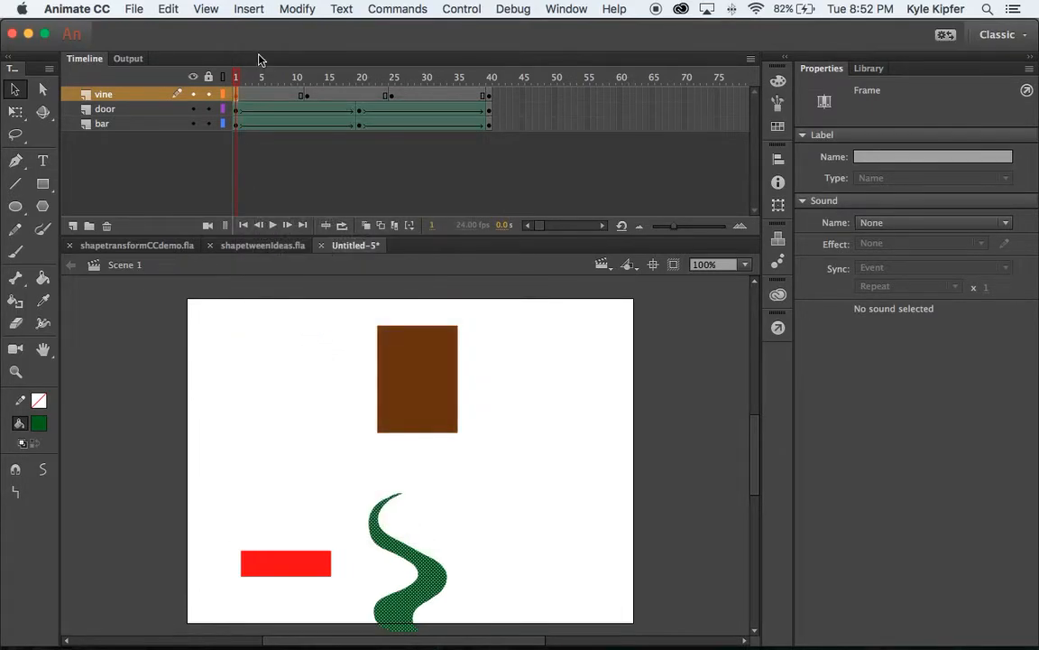
Create shape tweens on all three vine spans, from frame 1 to 12, 12 to 25 and 25 to 40, and scrub back to frame 1
left_click(261, 93)
right_click(263, 94)
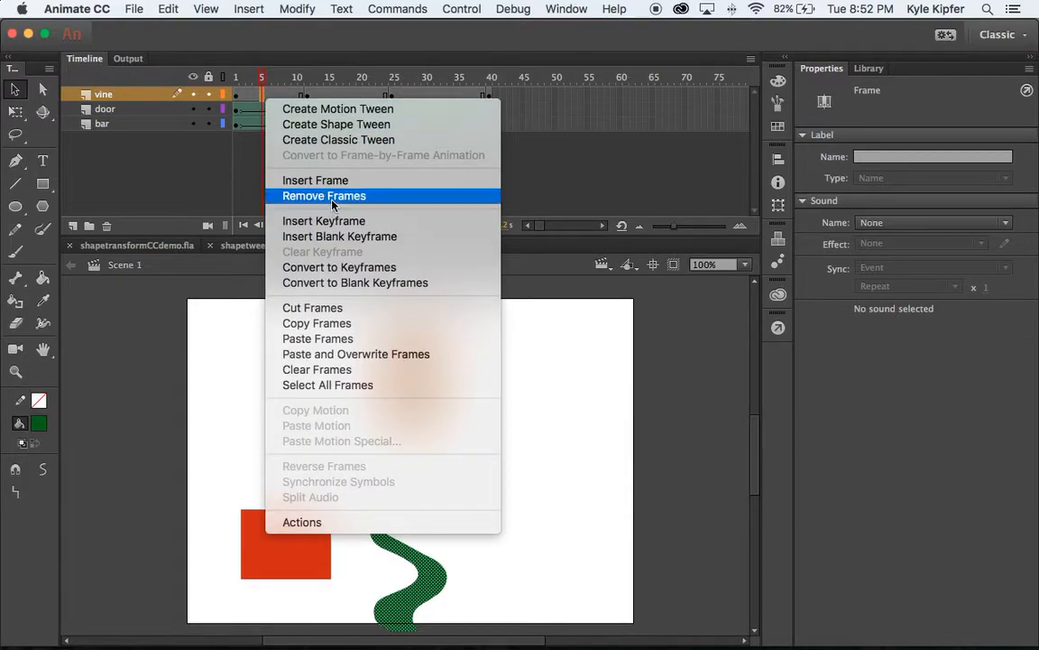
left_click(353, 126)
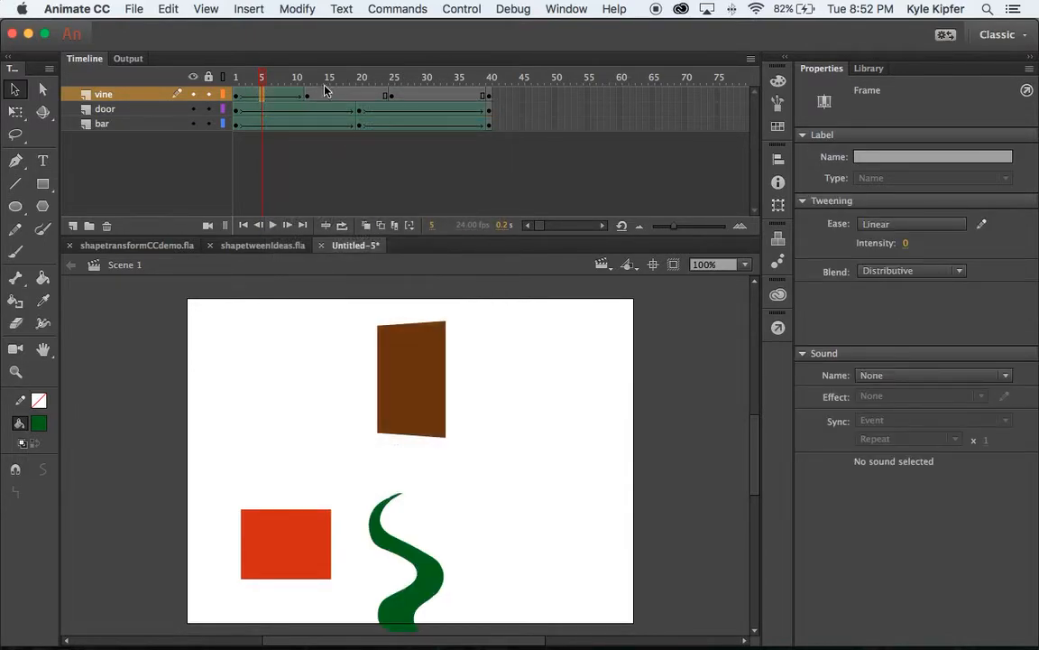
left_click(351, 95)
right_click(350, 96)
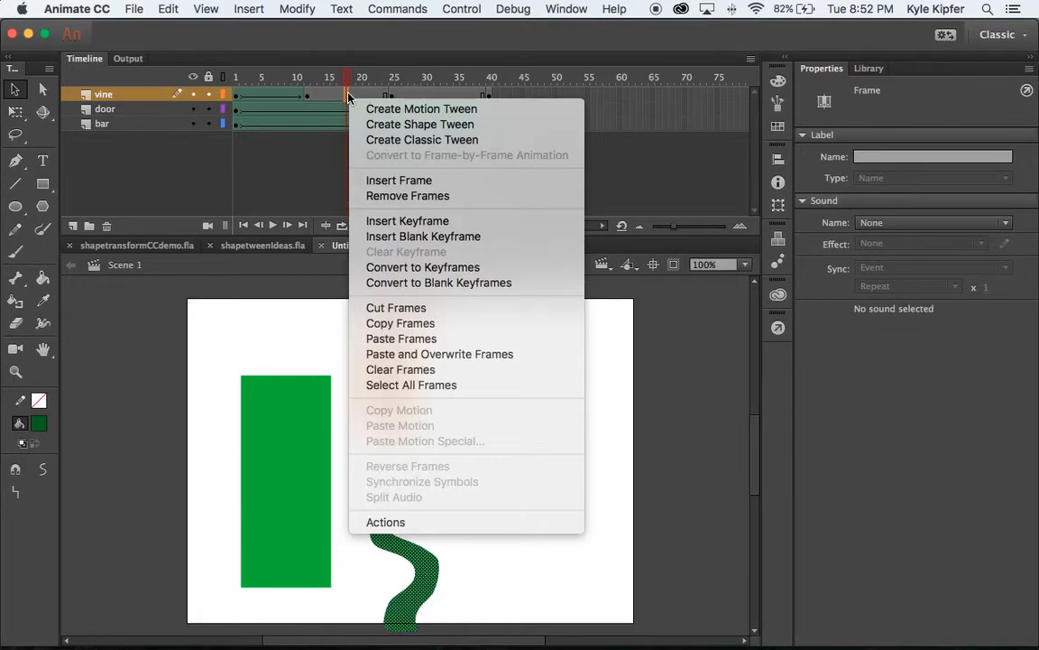
left_click(380, 125)
left_click(432, 100)
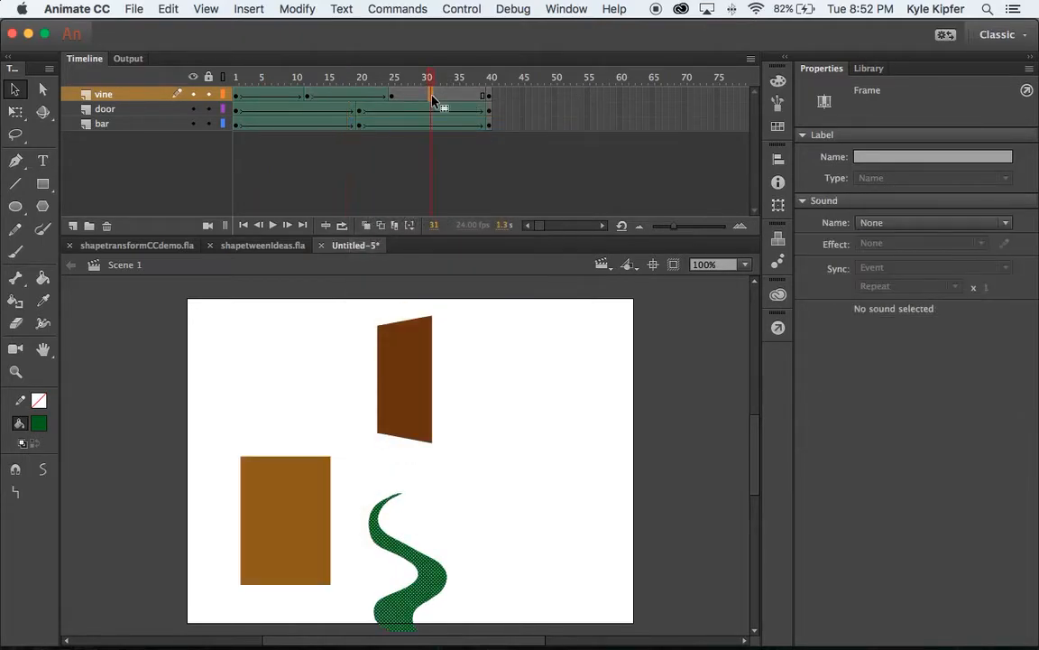
right_click(432, 102)
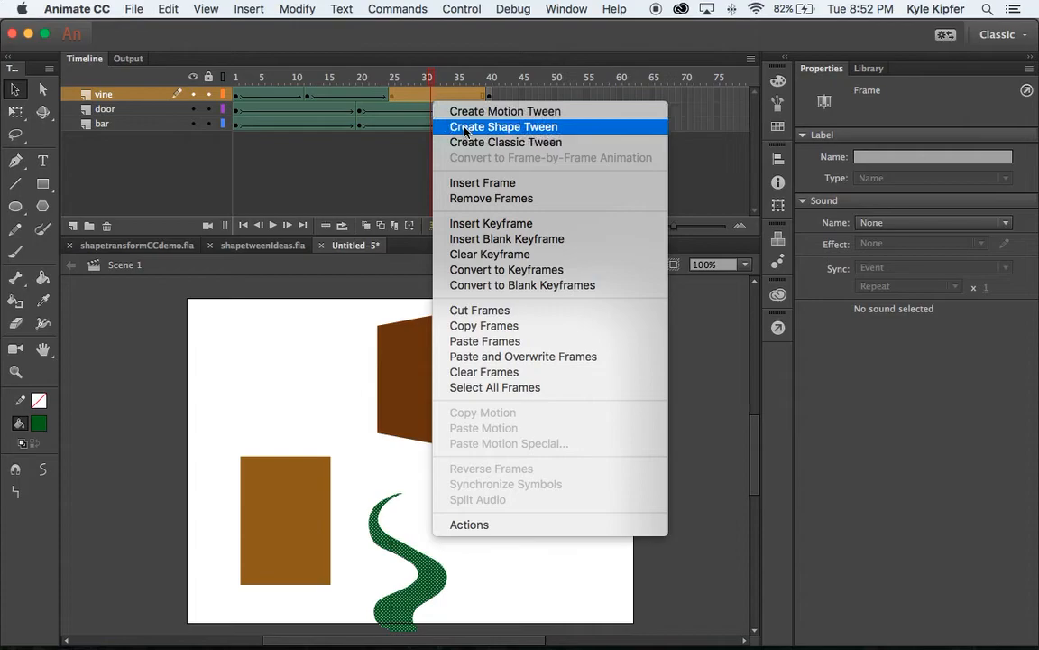
left_click(465, 127)
left_click_drag(434, 79, 214, 81)
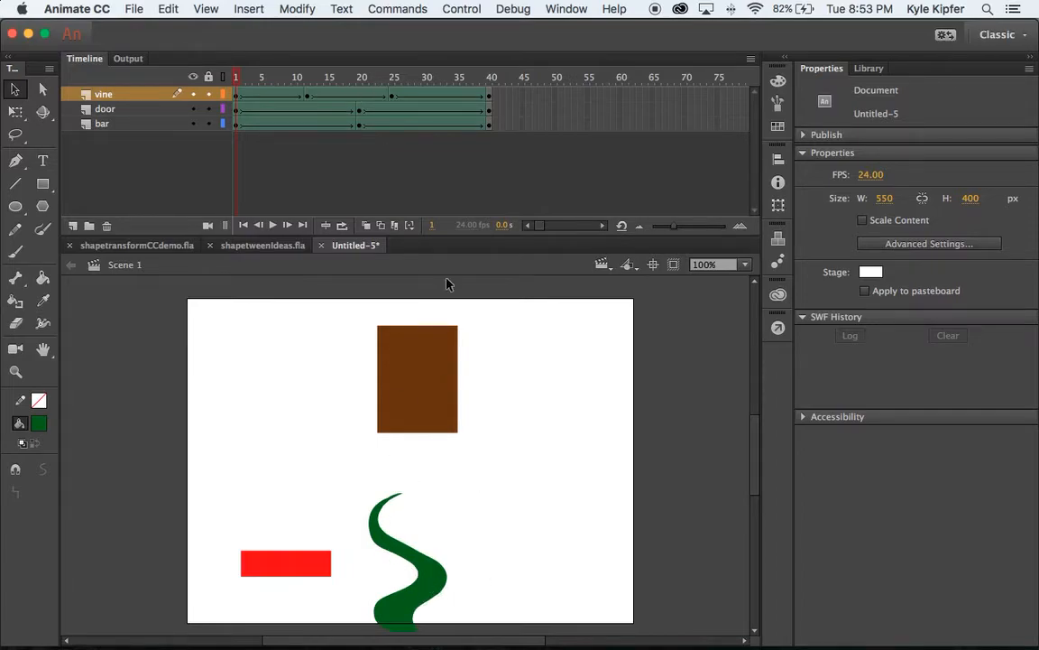
Add a new layer above the vine layer and name it blob
left_click(73, 225)
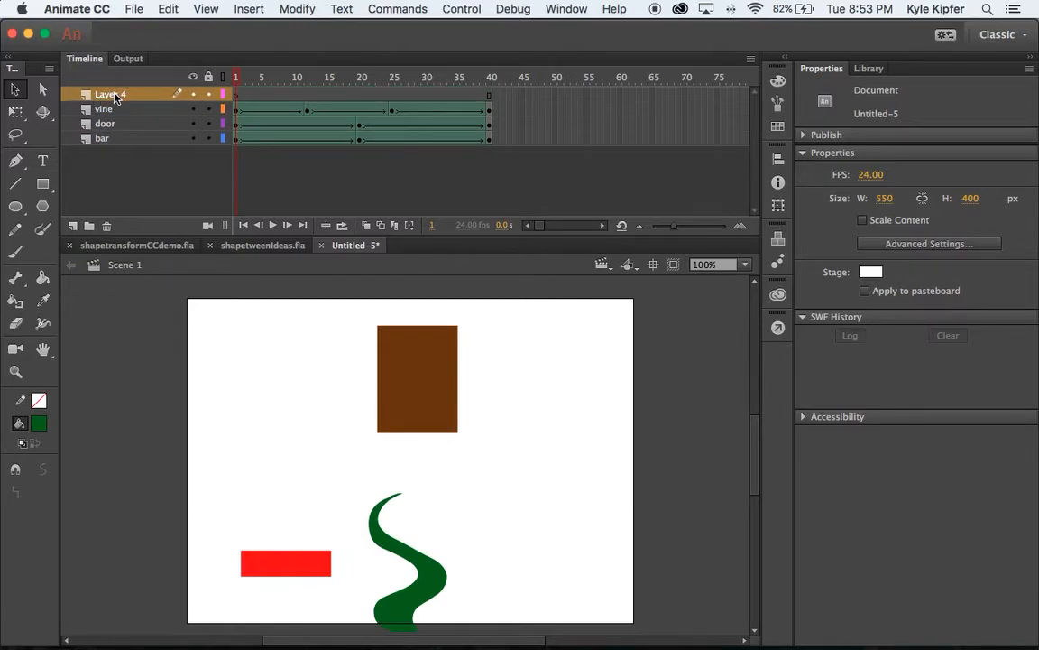
double_click(115, 94)
type("bl")
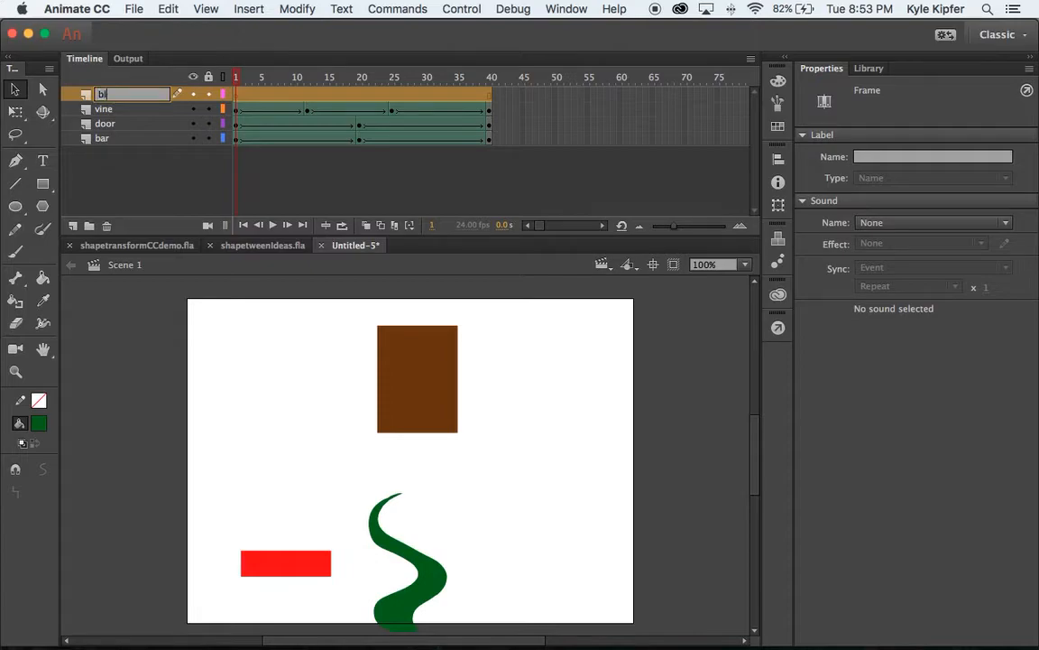
key("Return")
Draw an orange circle without a stroke on the blob layer, to the right of the door and vine
left_click(16, 206)
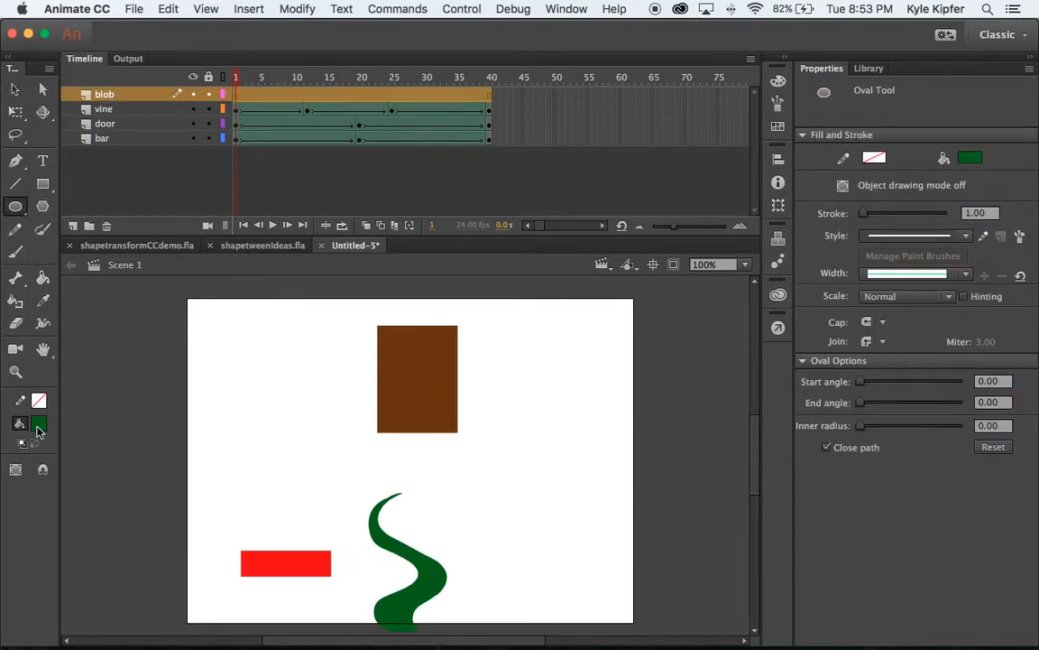
left_click(39, 428)
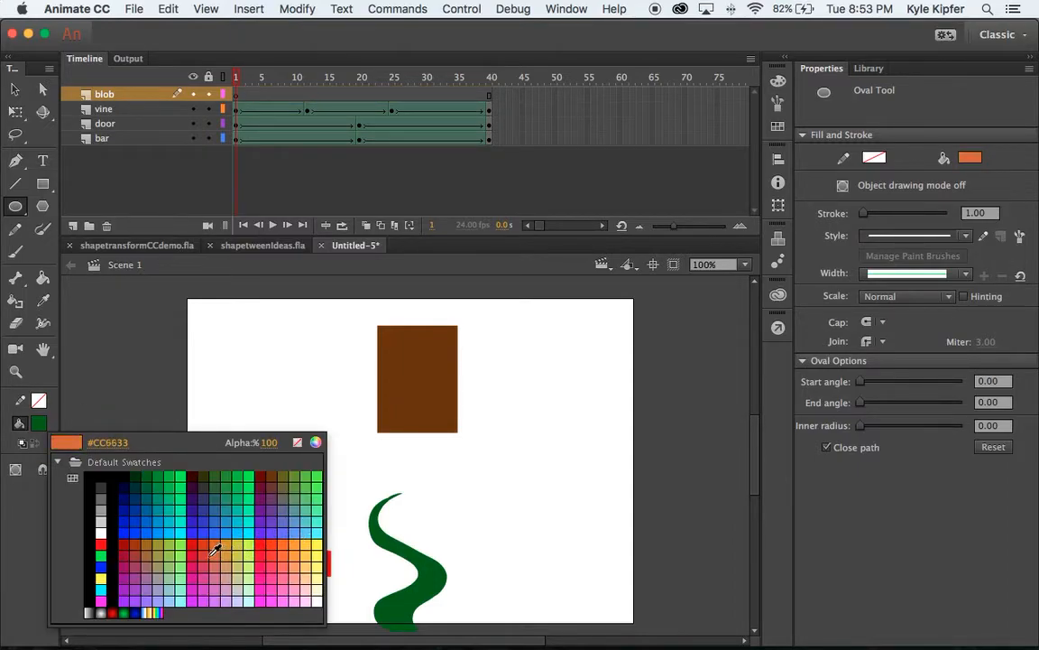
left_click(216, 540)
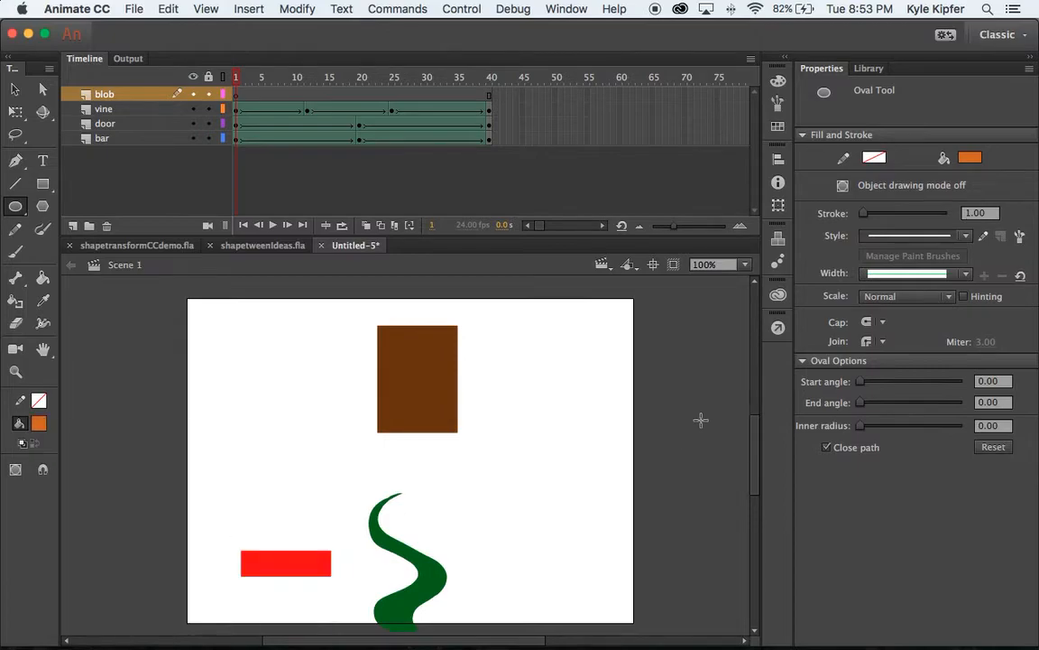
mouse_move(512, 432)
left_mouse_down()
mouse_move(612, 501)
mouse_move(582, 520)
mouse_move(587, 505)
mouse_move(606, 531)
mouse_move(591, 505)
mouse_move(616, 539)
mouse_move(573, 492)
mouse_move(587, 510)
left_mouse_up()
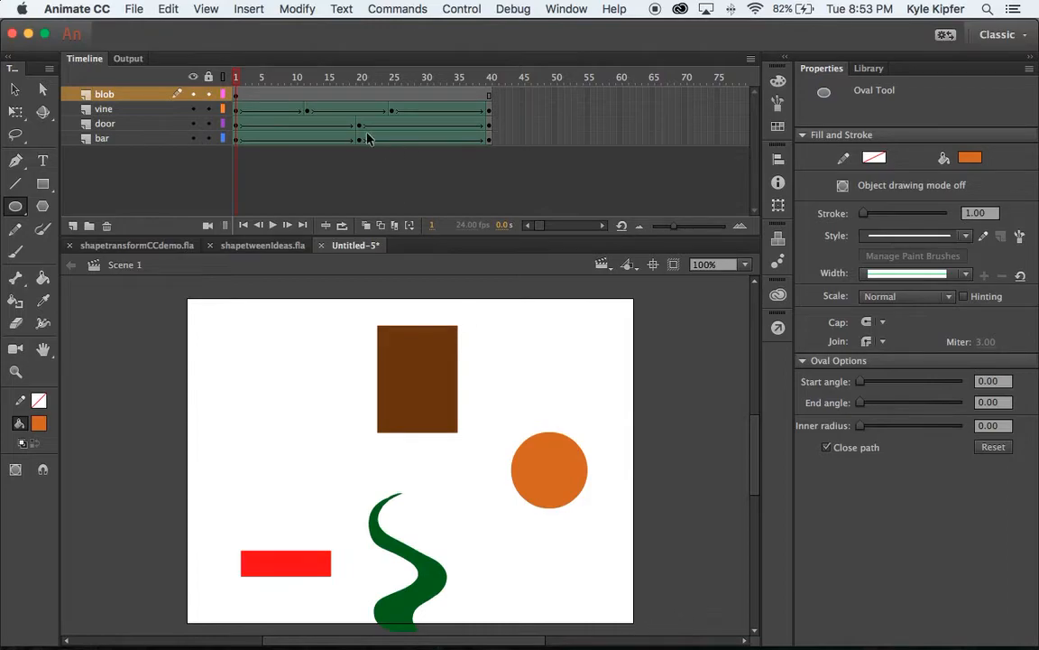
Insert keyframes on the blob layer at frames 10, 20, 31 and 40
left_click(298, 95)
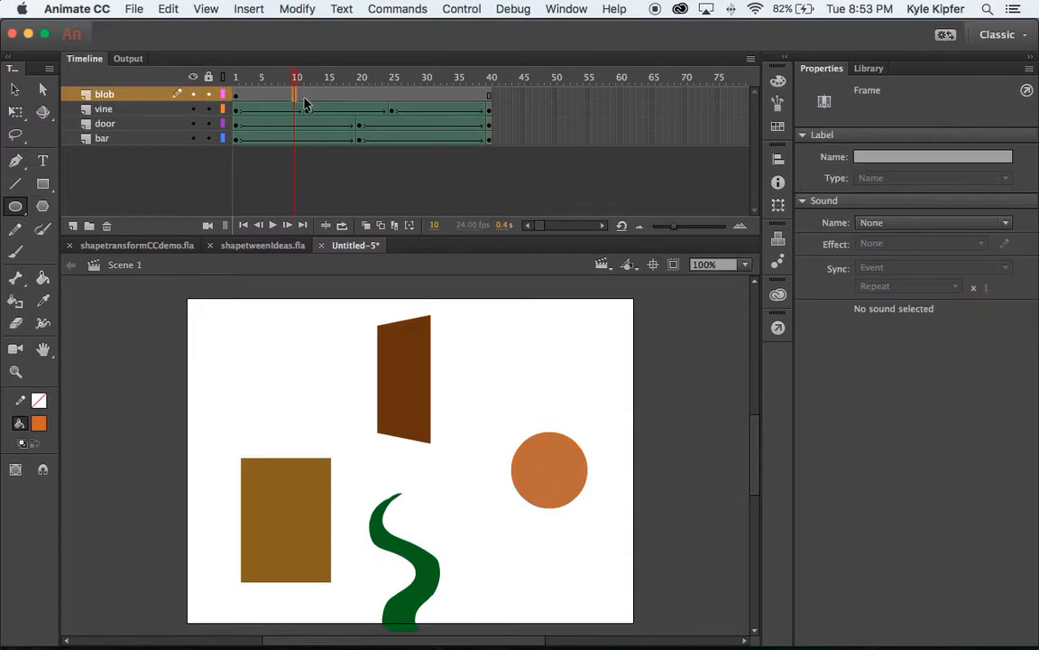
left_click(363, 97)
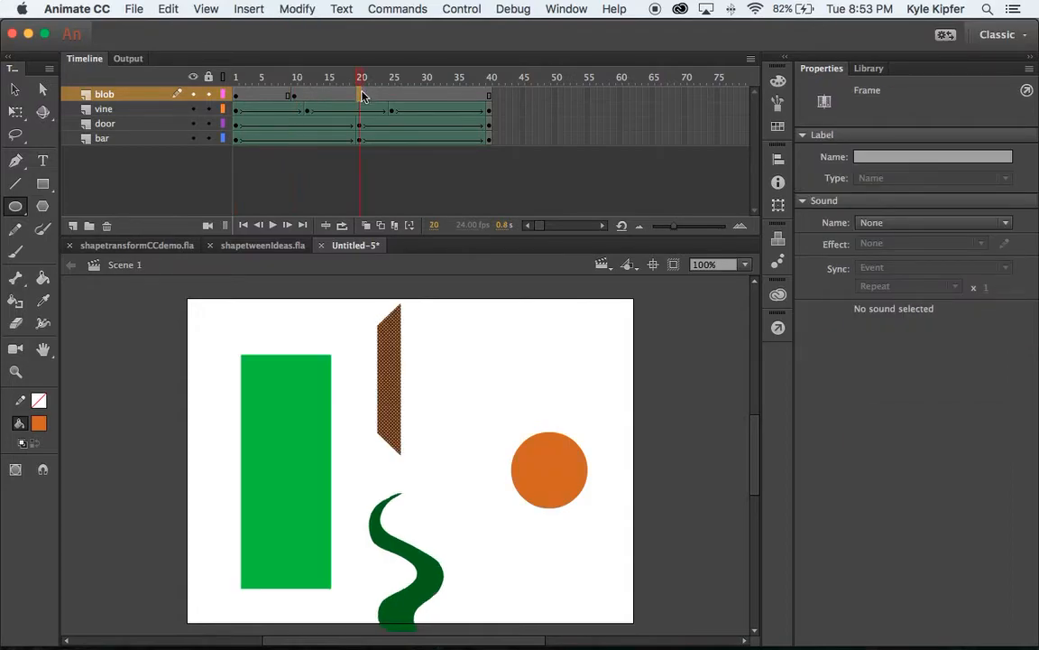
left_click(431, 97)
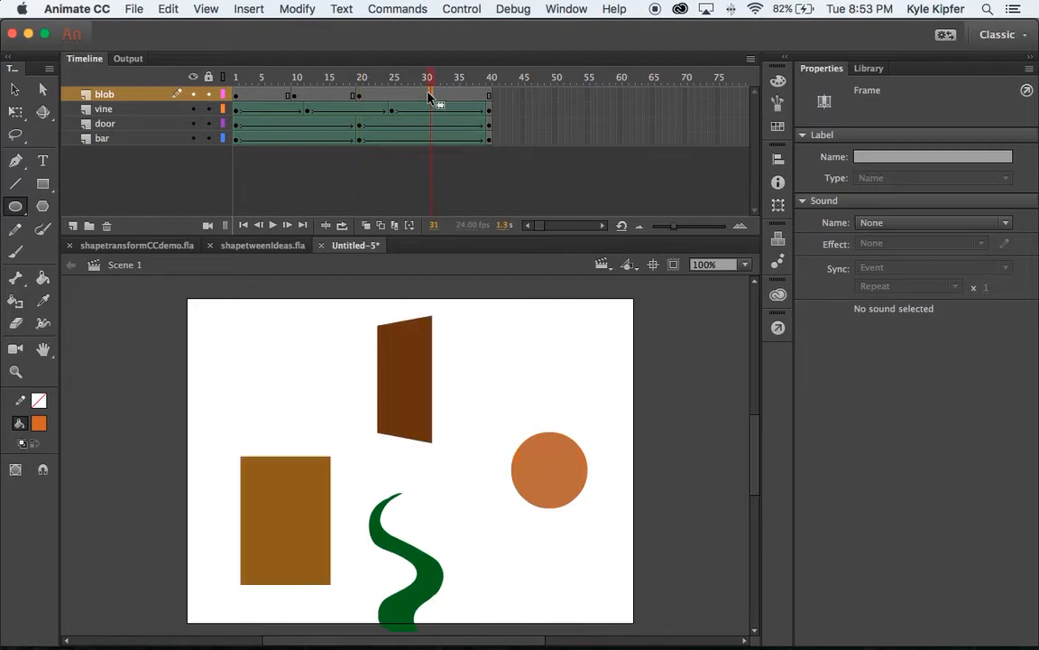
left_click(489, 97)
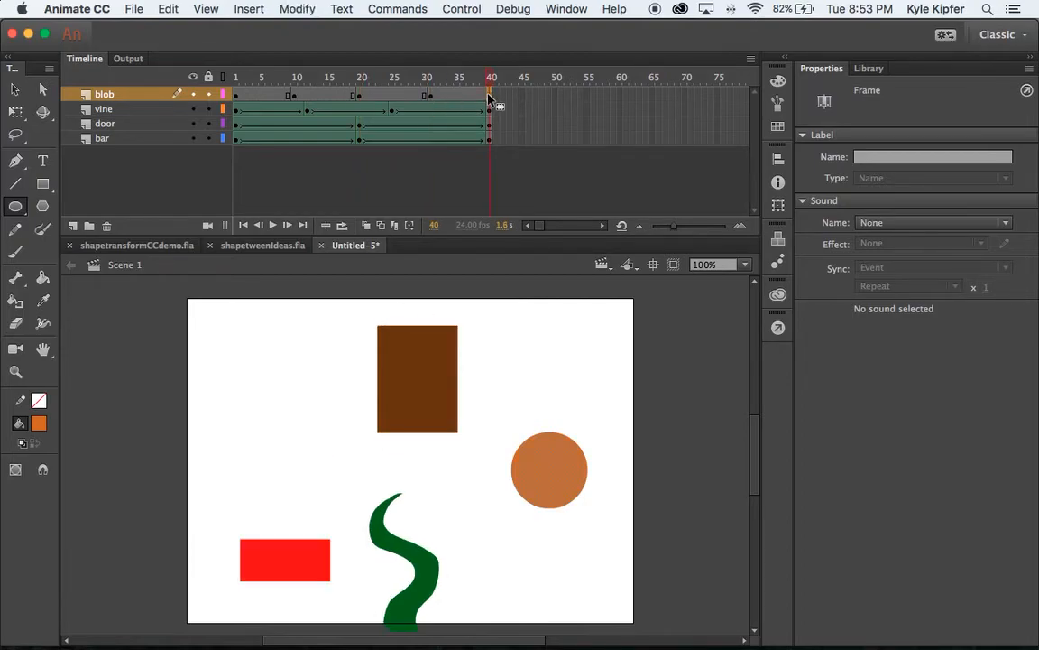
Warp the circle at frame 10 with the Free Transform envelope, pulling its left, top, right and bottom edges outward into a star-like blob
left_click(296, 97)
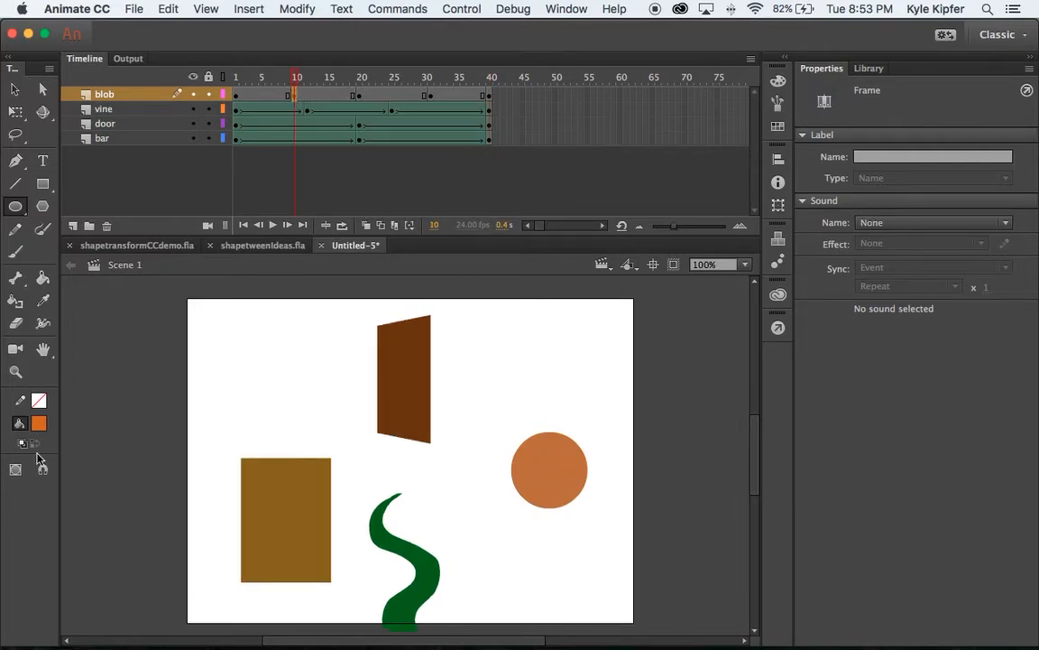
left_click(16, 111)
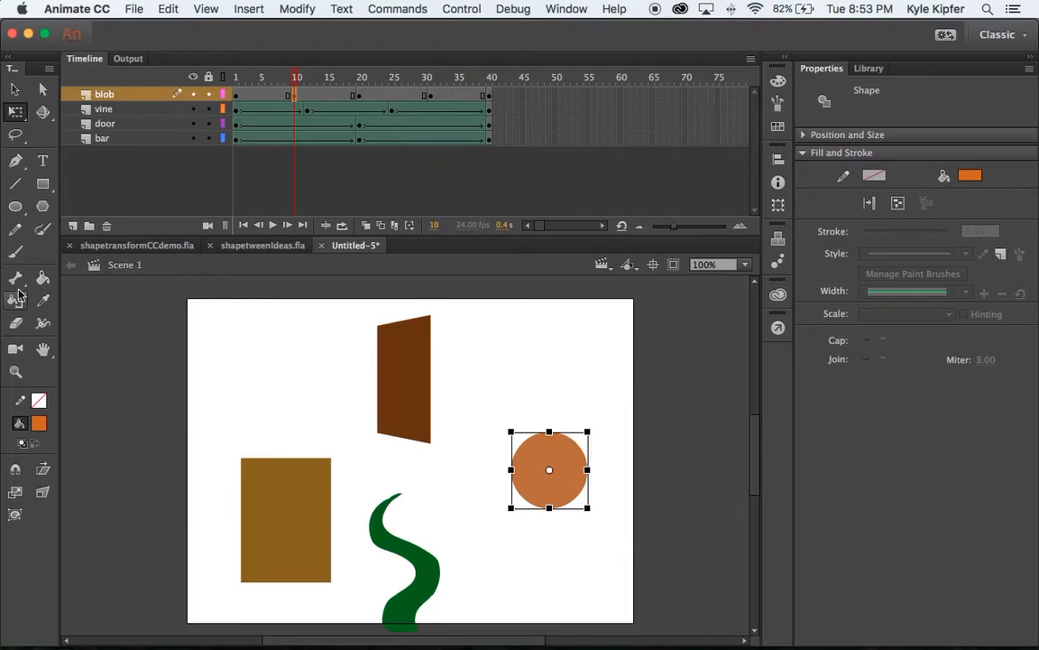
left_click(16, 516)
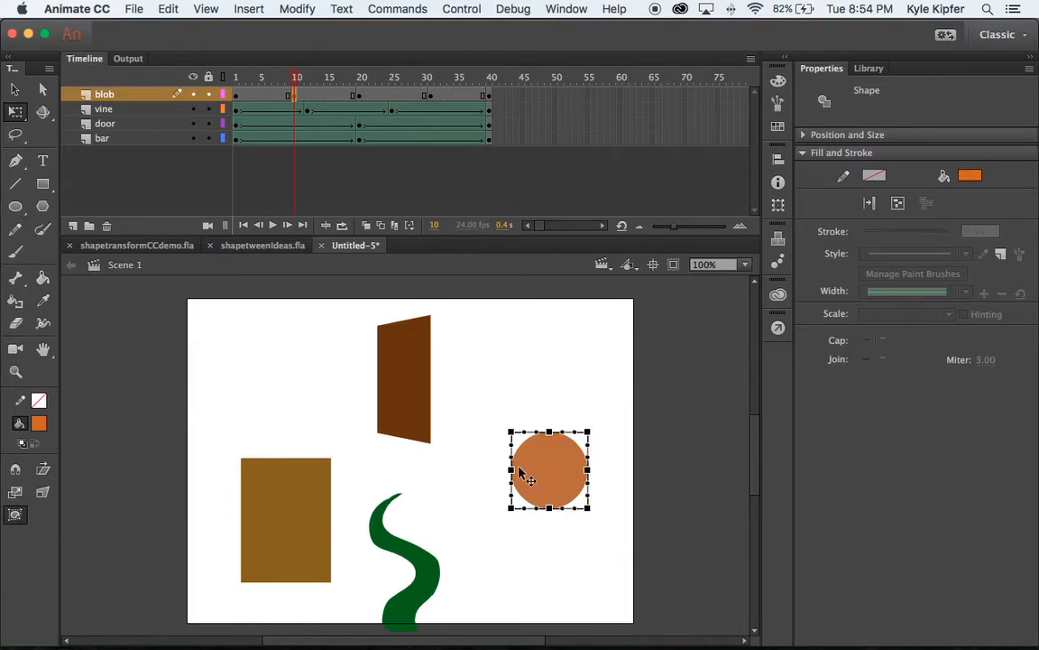
left_click_drag(514, 462, 469, 446)
left_click_drag(538, 436, 537, 411)
left_click_drag(589, 460, 610, 448)
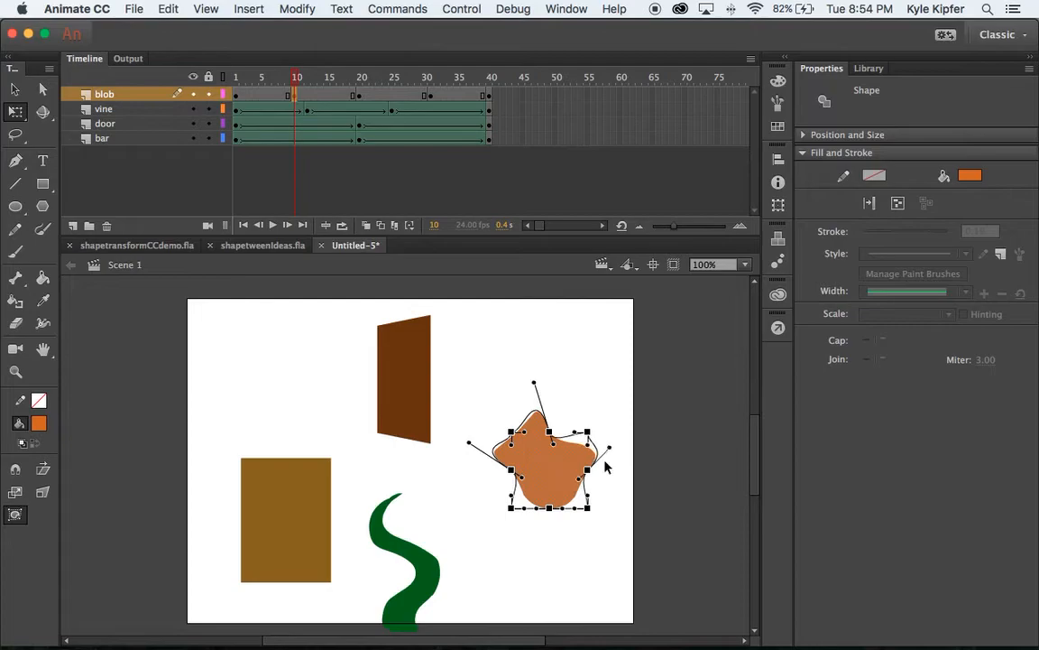
left_click_drag(548, 508, 561, 553)
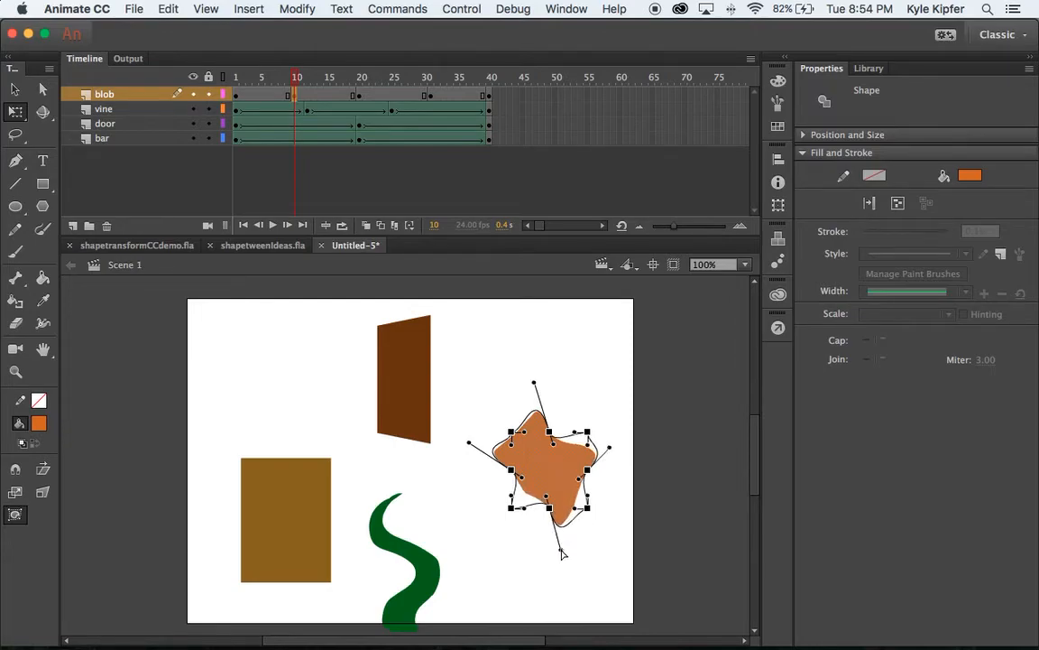
Warp the circle at frame 20 with the envelope into a different blob, pulling points out at its lower left, top, upper right and lower right
left_click(360, 95)
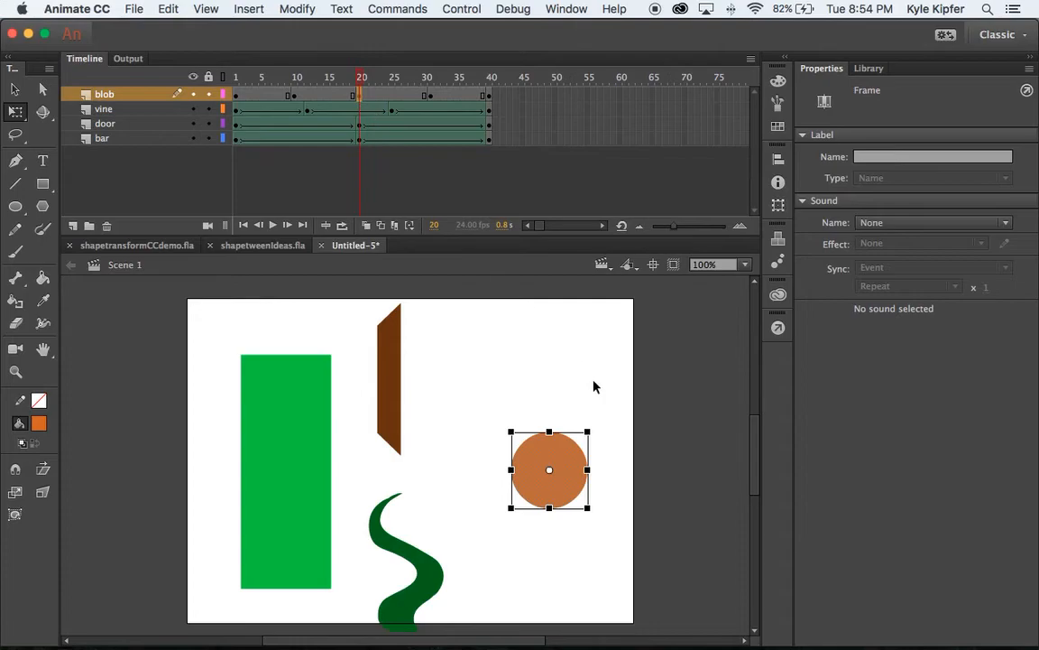
left_click(15, 514)
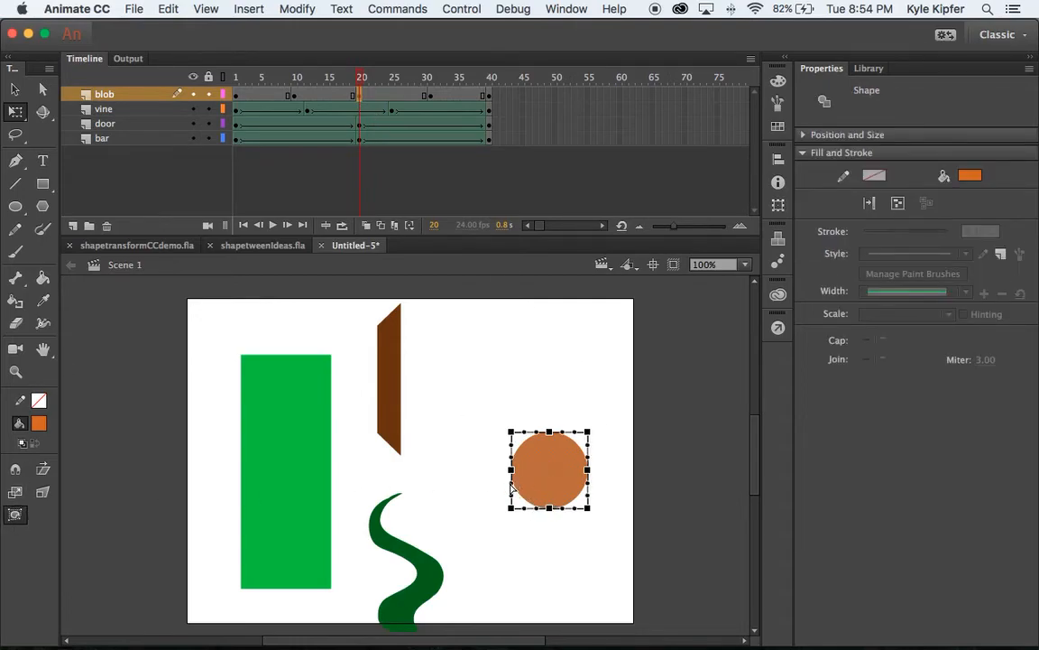
left_click_drag(512, 487, 467, 487)
left_click_drag(537, 435, 609, 443)
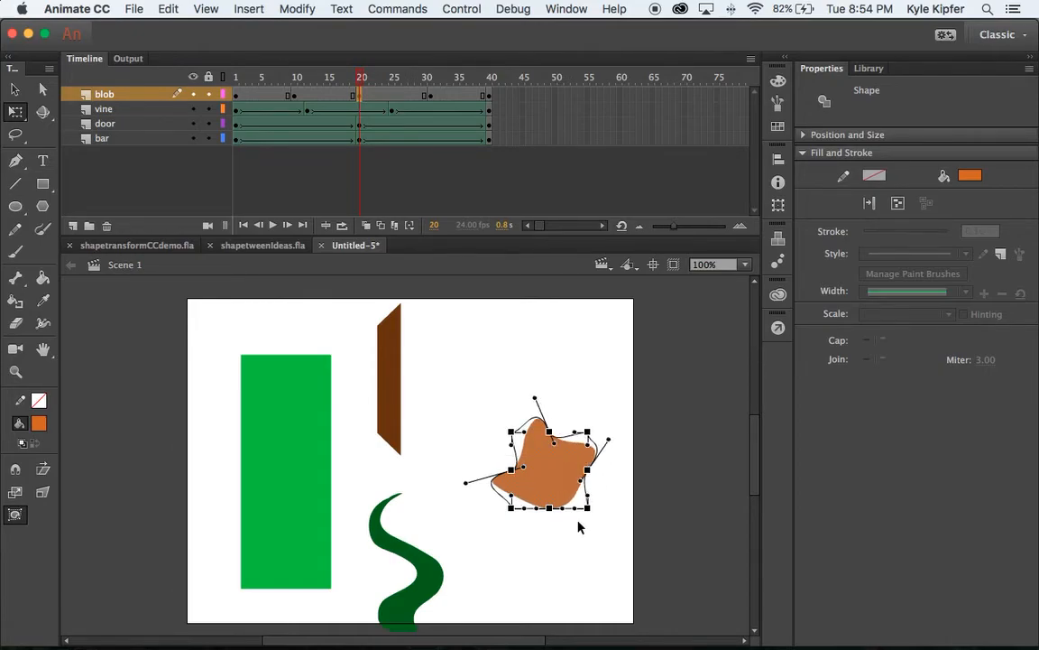
left_click_drag(579, 513, 584, 565)
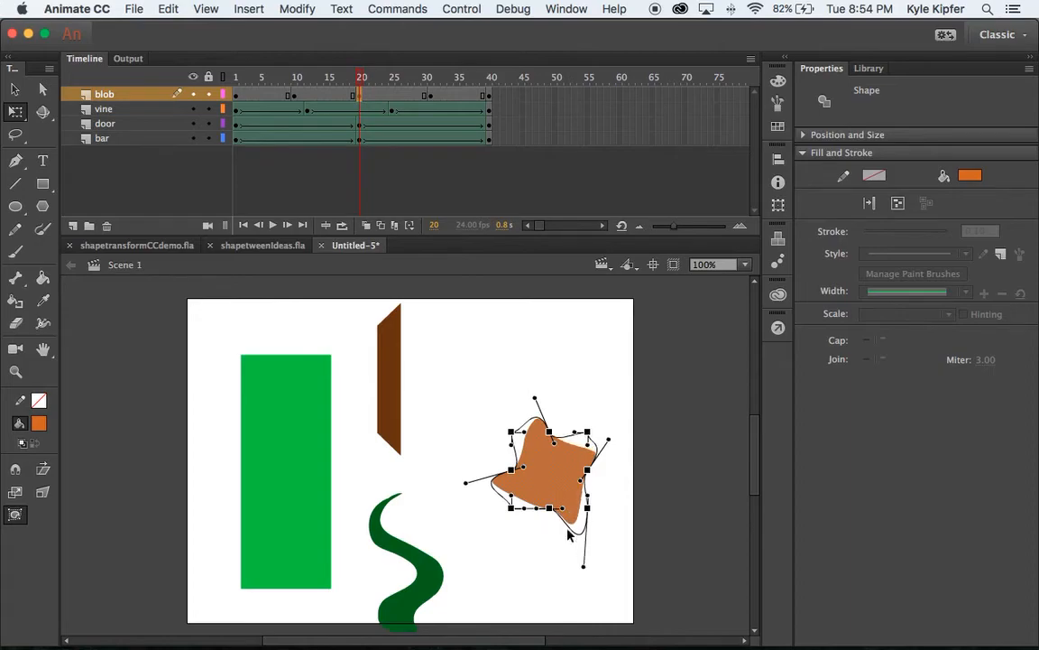
Warp the circle at frame 31 with the Free Transform envelope into a five-pointed blob, pulling the upper points outward and the lower edge inward
left_click(430, 95)
left_click(16, 517)
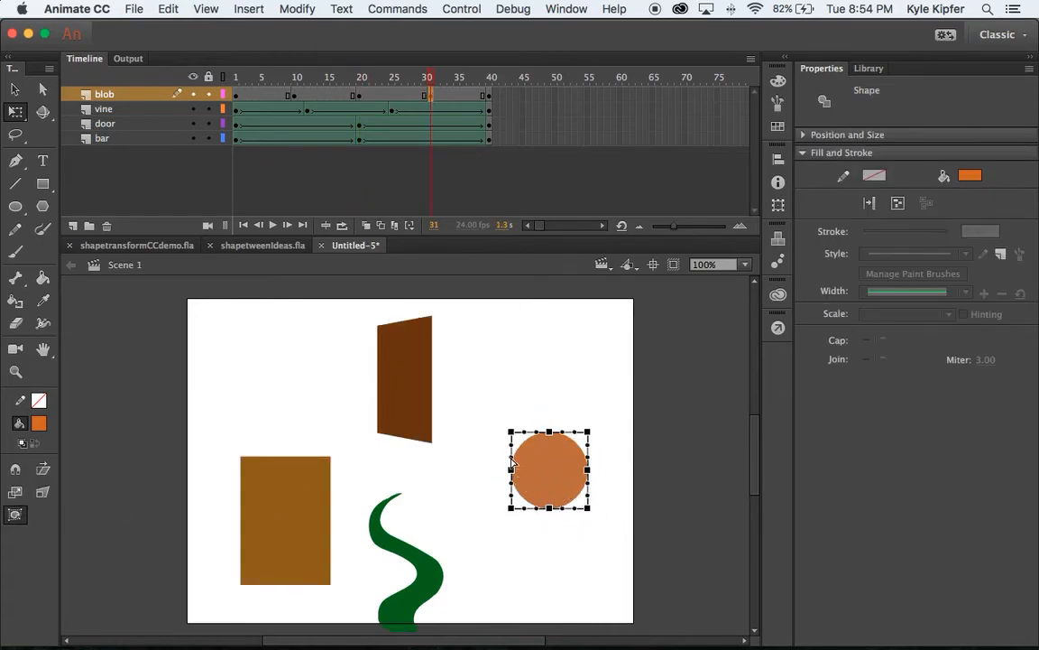
left_click_drag(548, 464, 517, 394)
left_click_drag(578, 434, 598, 399)
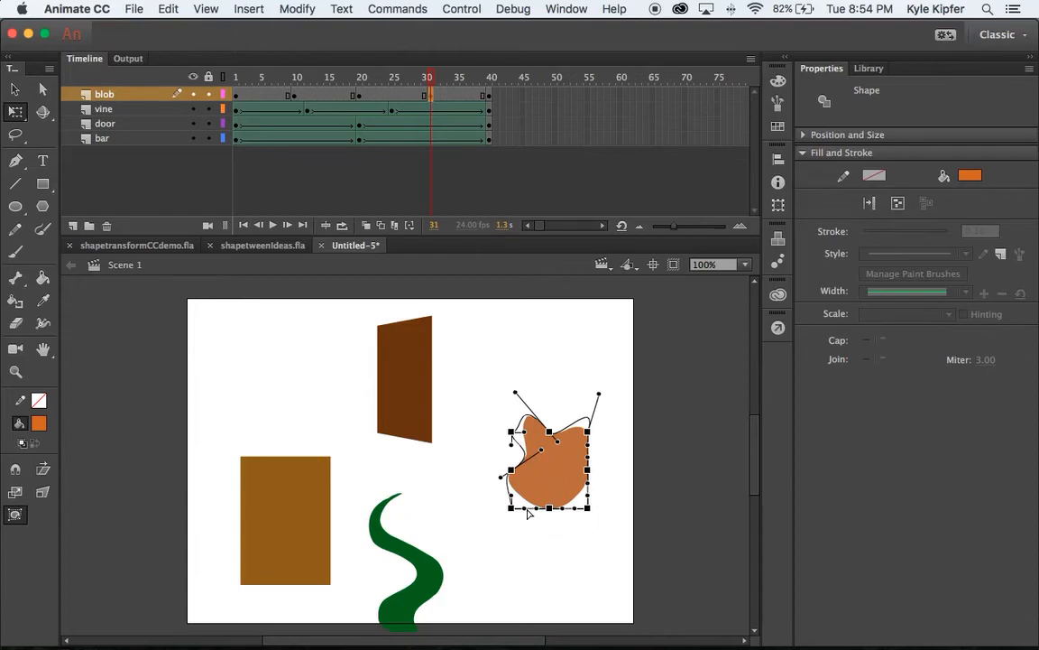
left_click_drag(527, 511, 568, 463)
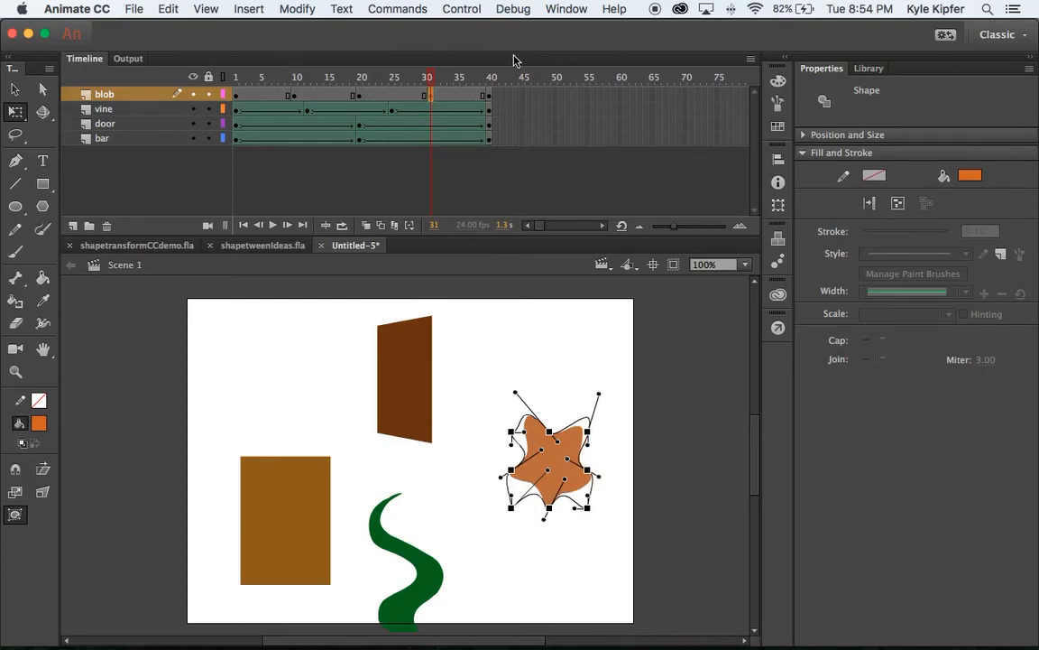
Create shape tweens on the blob layer in all four spans between the keyframes at frames 1, 10, 20, 31 and 40
left_click(491, 99)
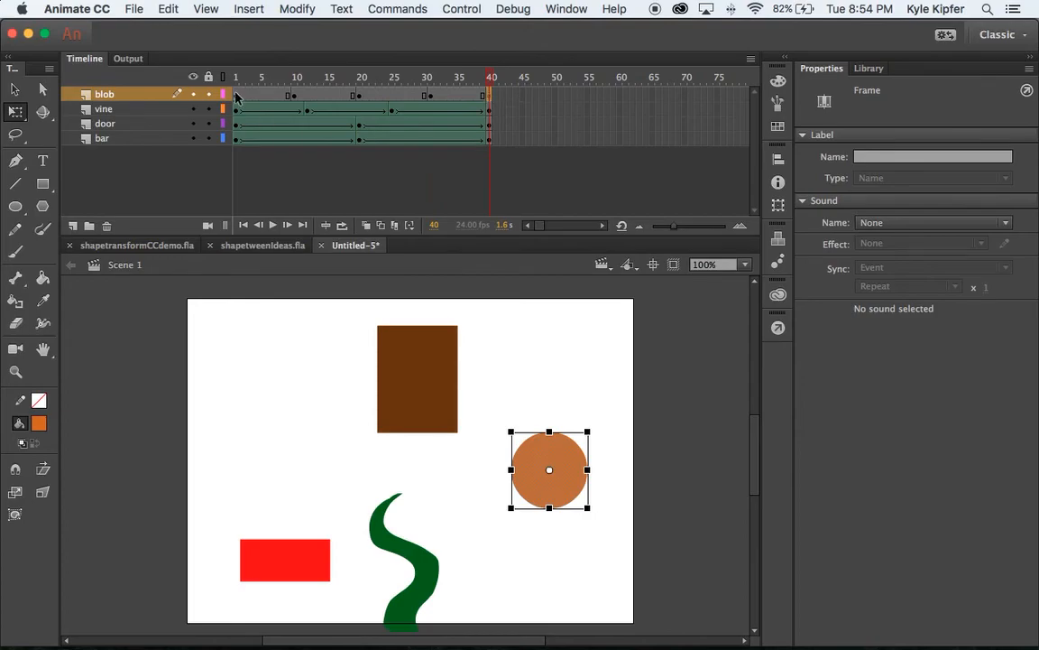
right_click(257, 95)
left_click(271, 120)
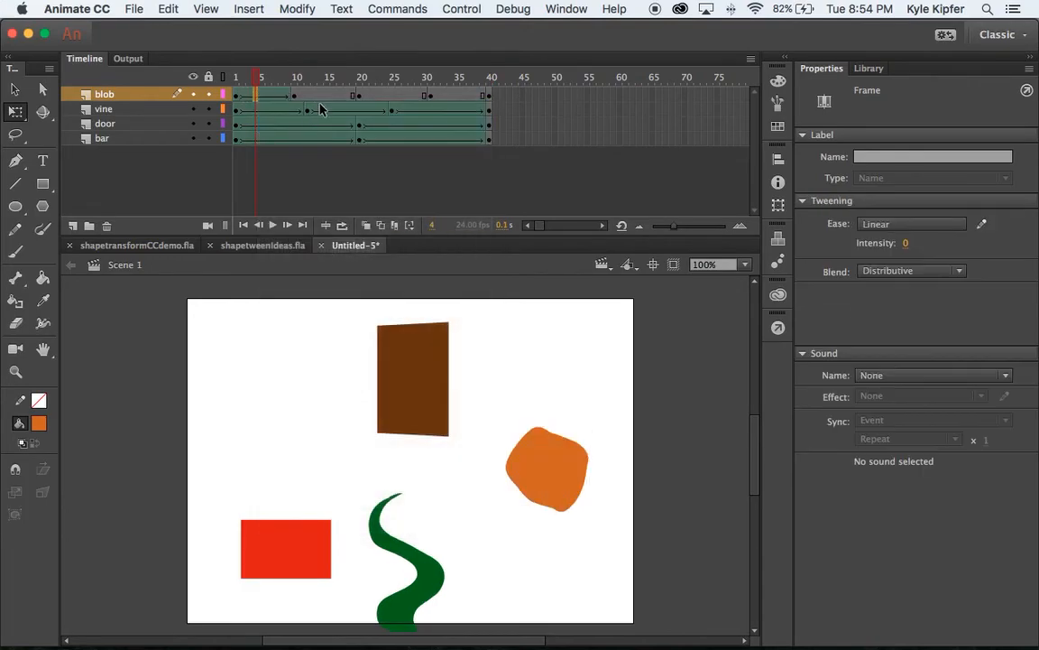
right_click(323, 99)
left_click(402, 120)
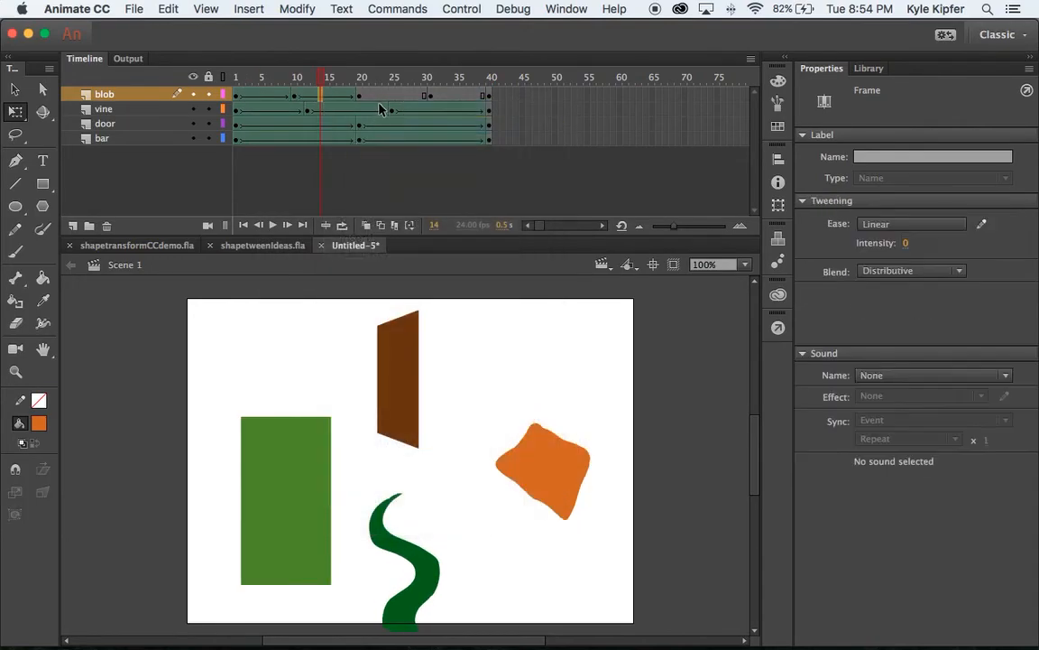
right_click(381, 99)
left_click(434, 124)
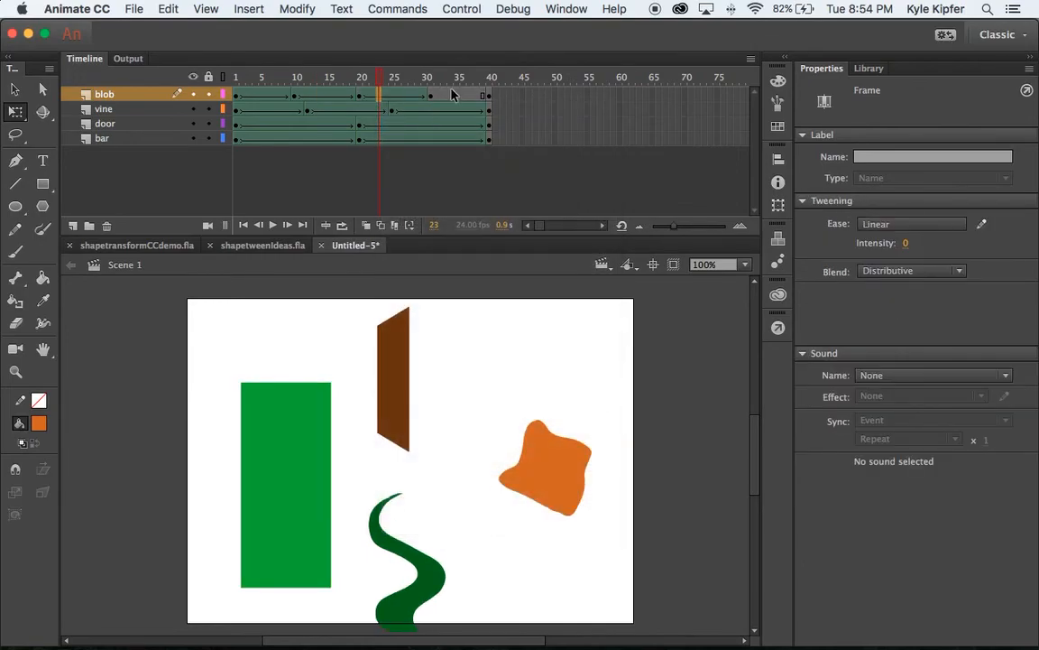
right_click(456, 94)
left_click(482, 126)
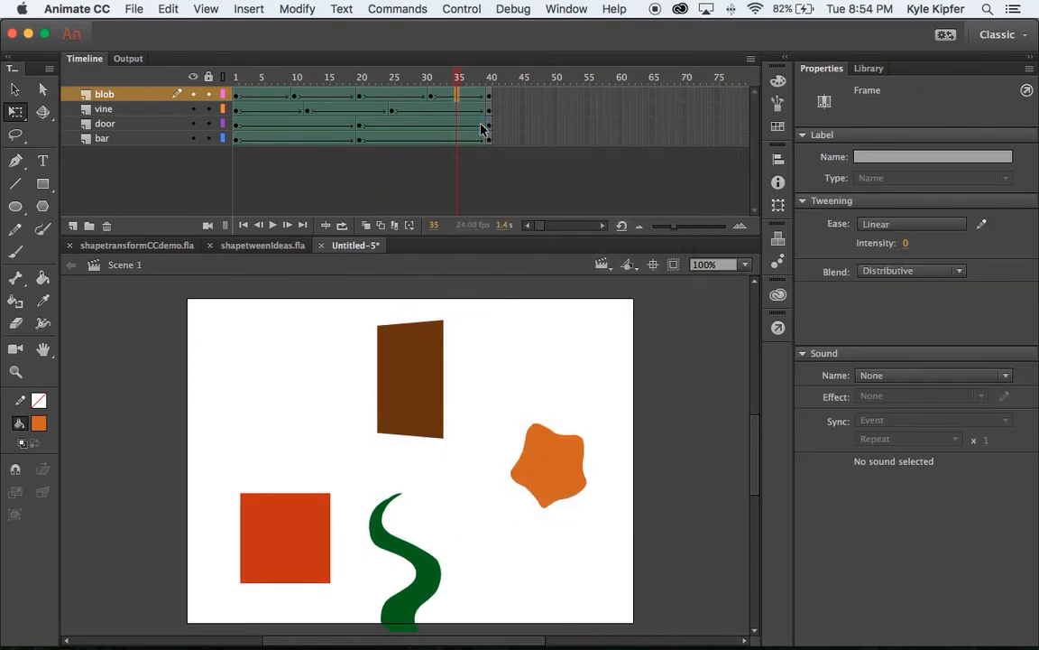
Return the playhead to frame 1, test the movie to watch all four shape tweens play, and close the preview
left_click_drag(460, 79, 203, 76)
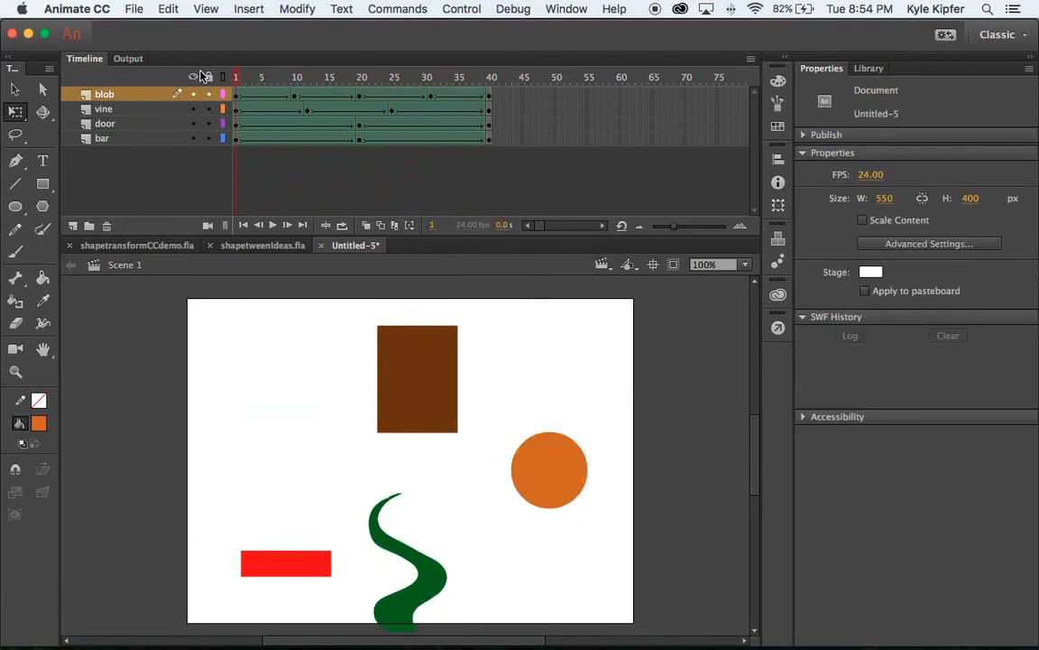
key("super+Return")
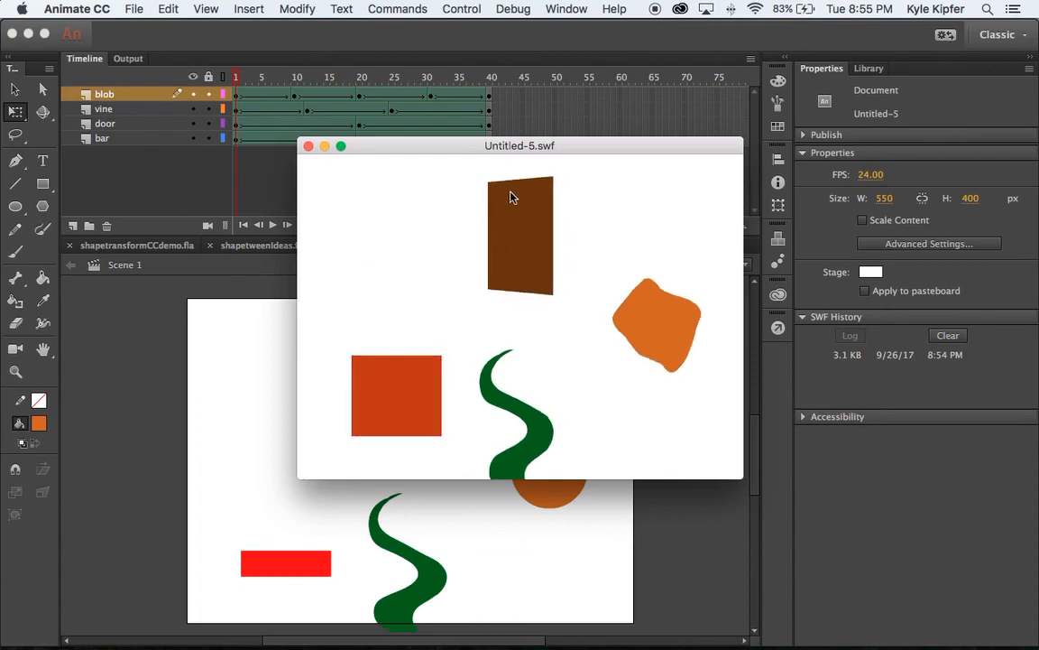
left_click(308, 147)
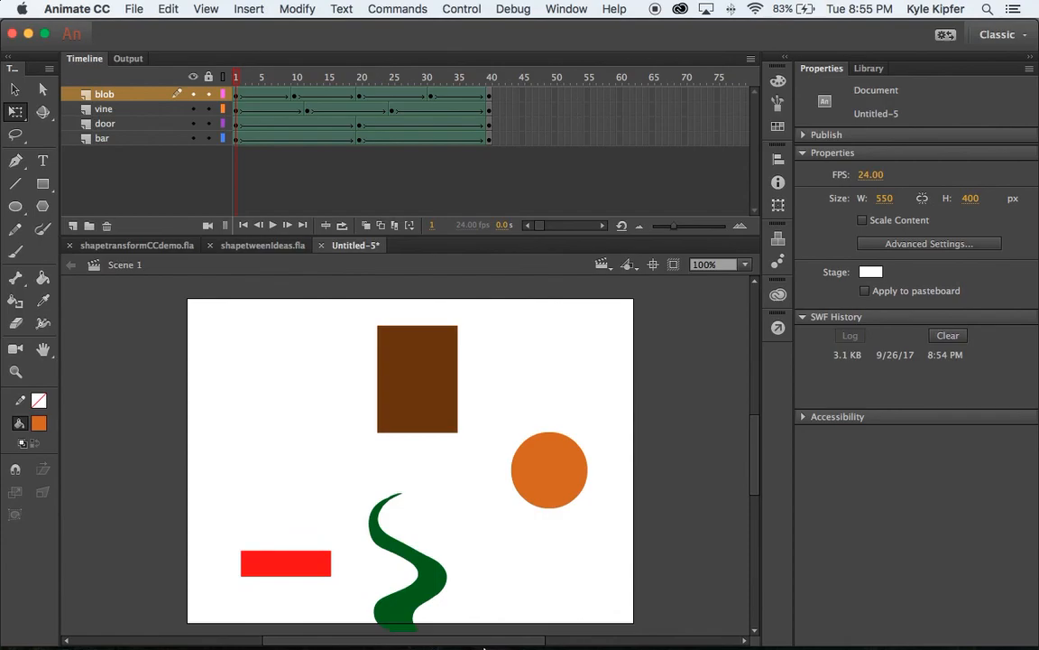
mouse_move(487, 643)
right_click(572, 614)
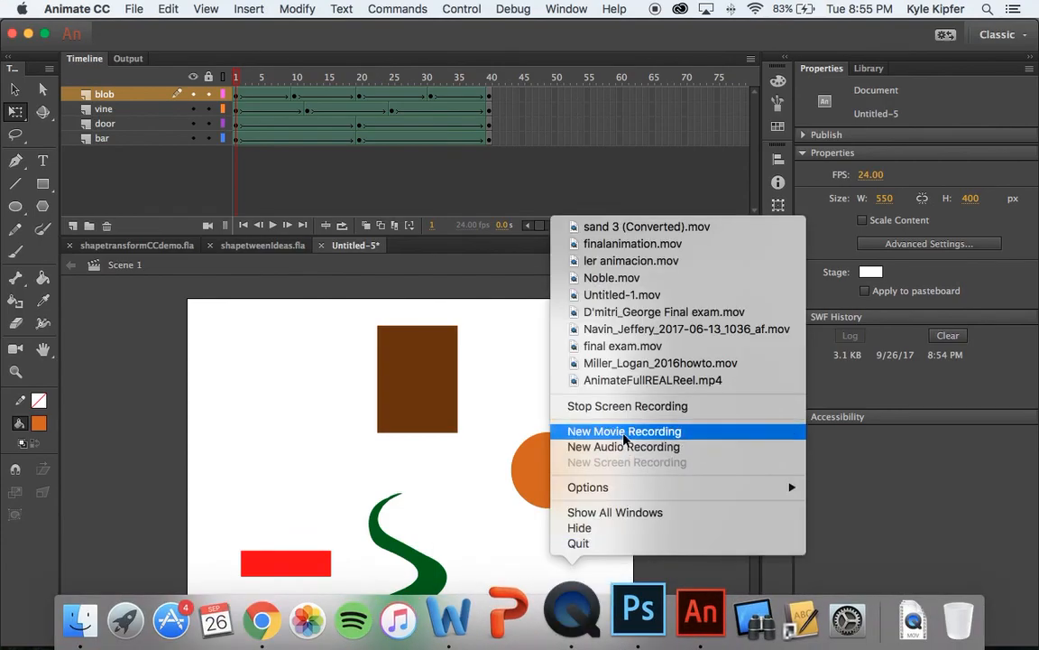